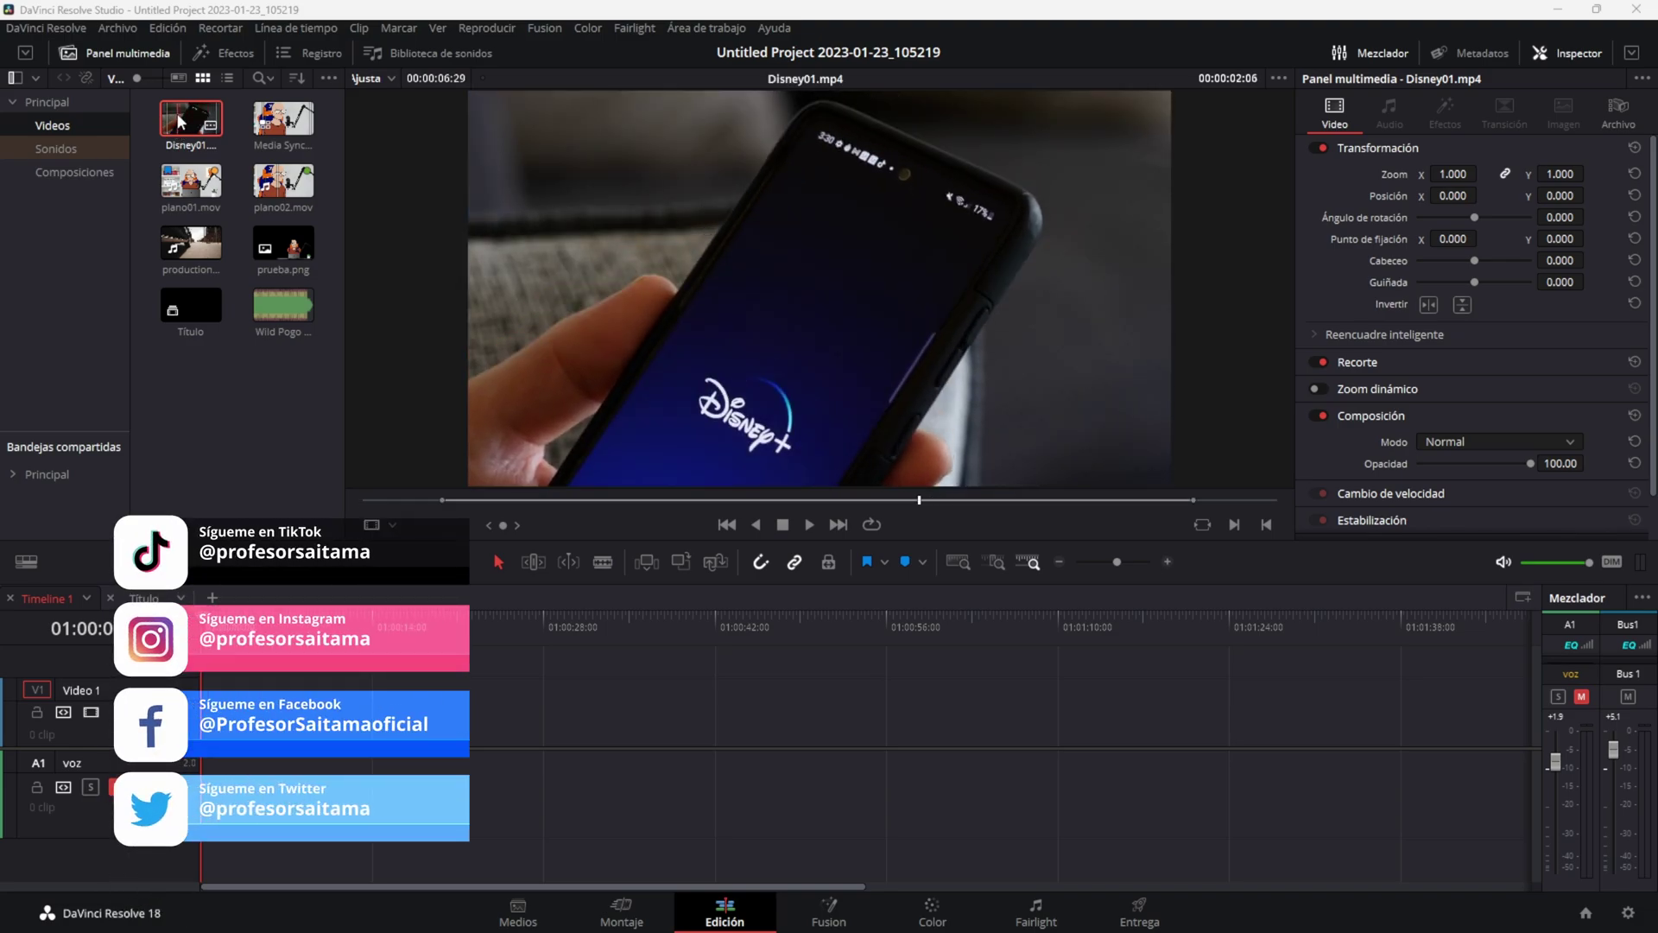
Place Disney01.mp4 on the V1 track of Timeline 1 and select the clip
{"action": "mouse_move", "coordinate": [208, 121]}
{"action": "left_mouse_down"}
{"action": "mouse_move", "coordinate": [306, 713]}
{"action": "mouse_move", "coordinate": [259, 713]}
{"action": "left_mouse_up"}
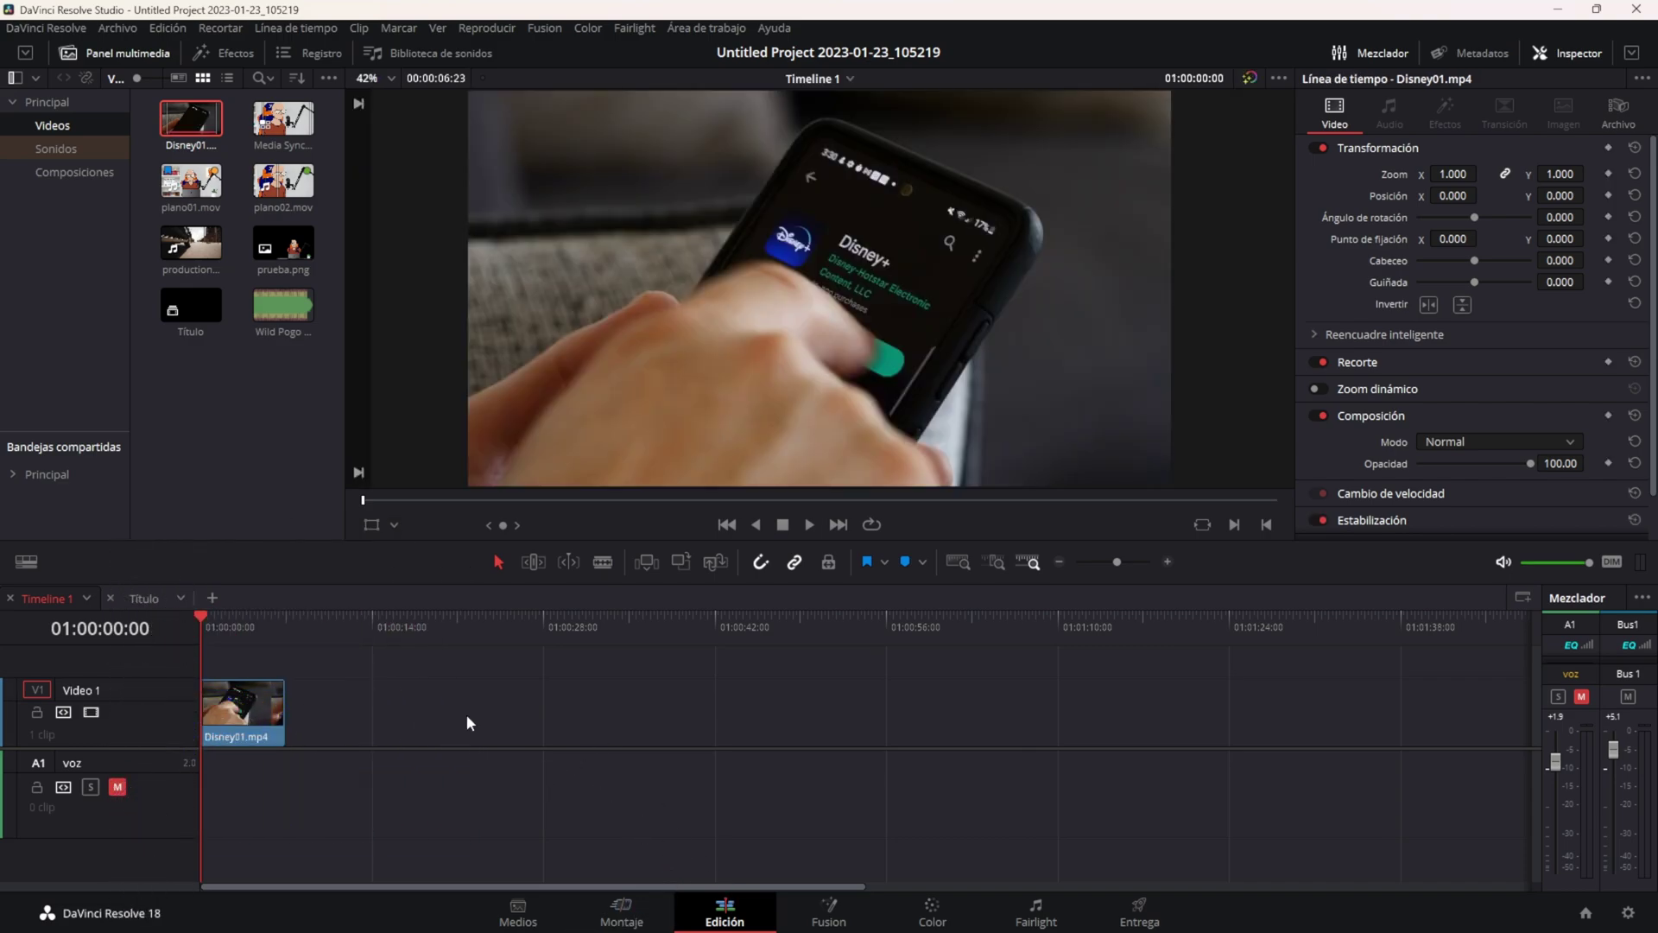
{"action": "left_click", "coordinate": [239, 627]}
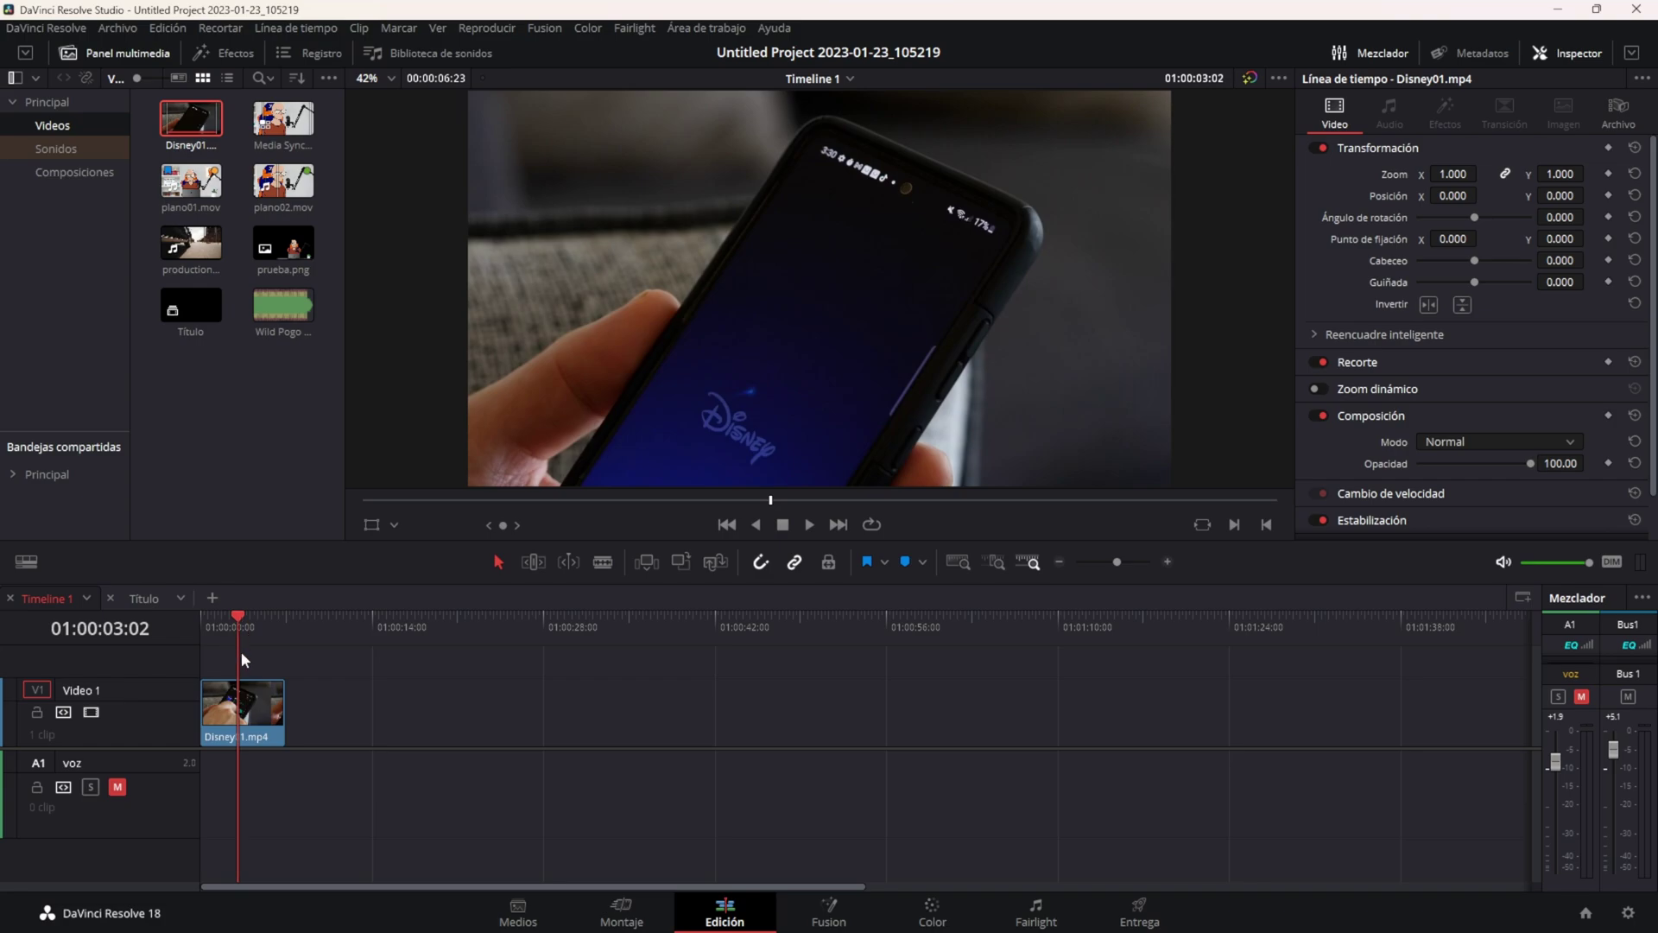
{"action": "left_click", "coordinate": [246, 720]}
Open the Disney01 clip in Fusion and move the MediaIn1 node to the right
{"action": "left_click", "coordinate": [829, 912]}
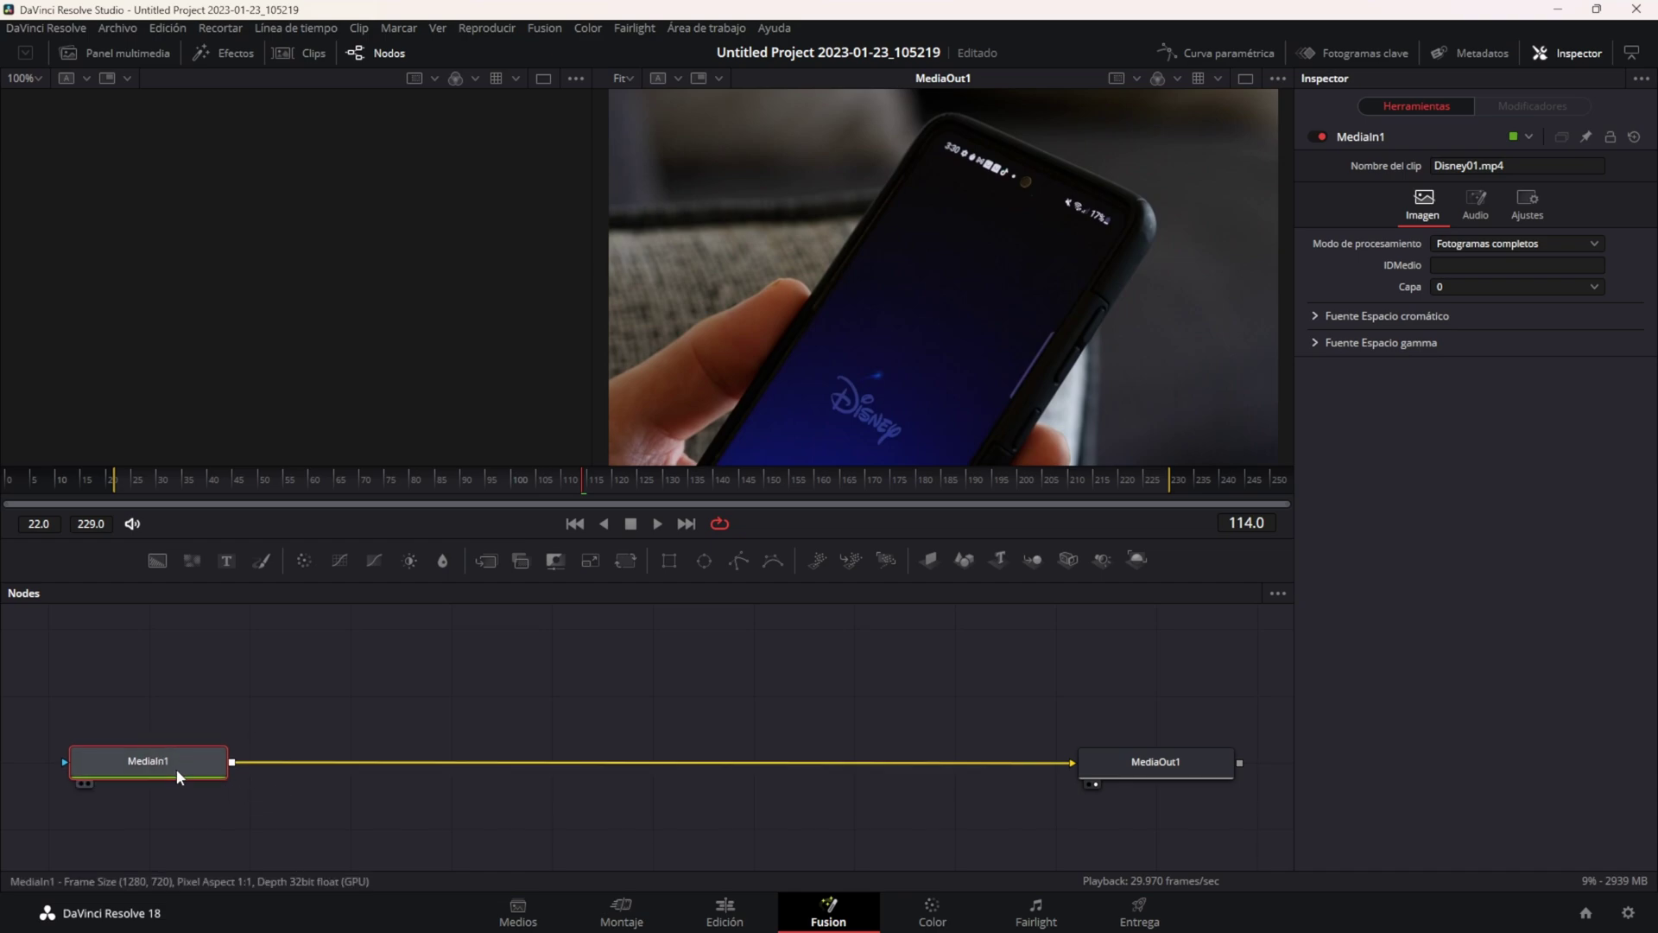
{"action": "mouse_move", "coordinate": [176, 769]}
{"action": "left_mouse_down"}
{"action": "mouse_move", "coordinate": [341, 765]}
{"action": "mouse_move", "coordinate": [398, 745]}
{"action": "left_mouse_up"}
{"action": "left_click", "coordinate": [209, 720]}
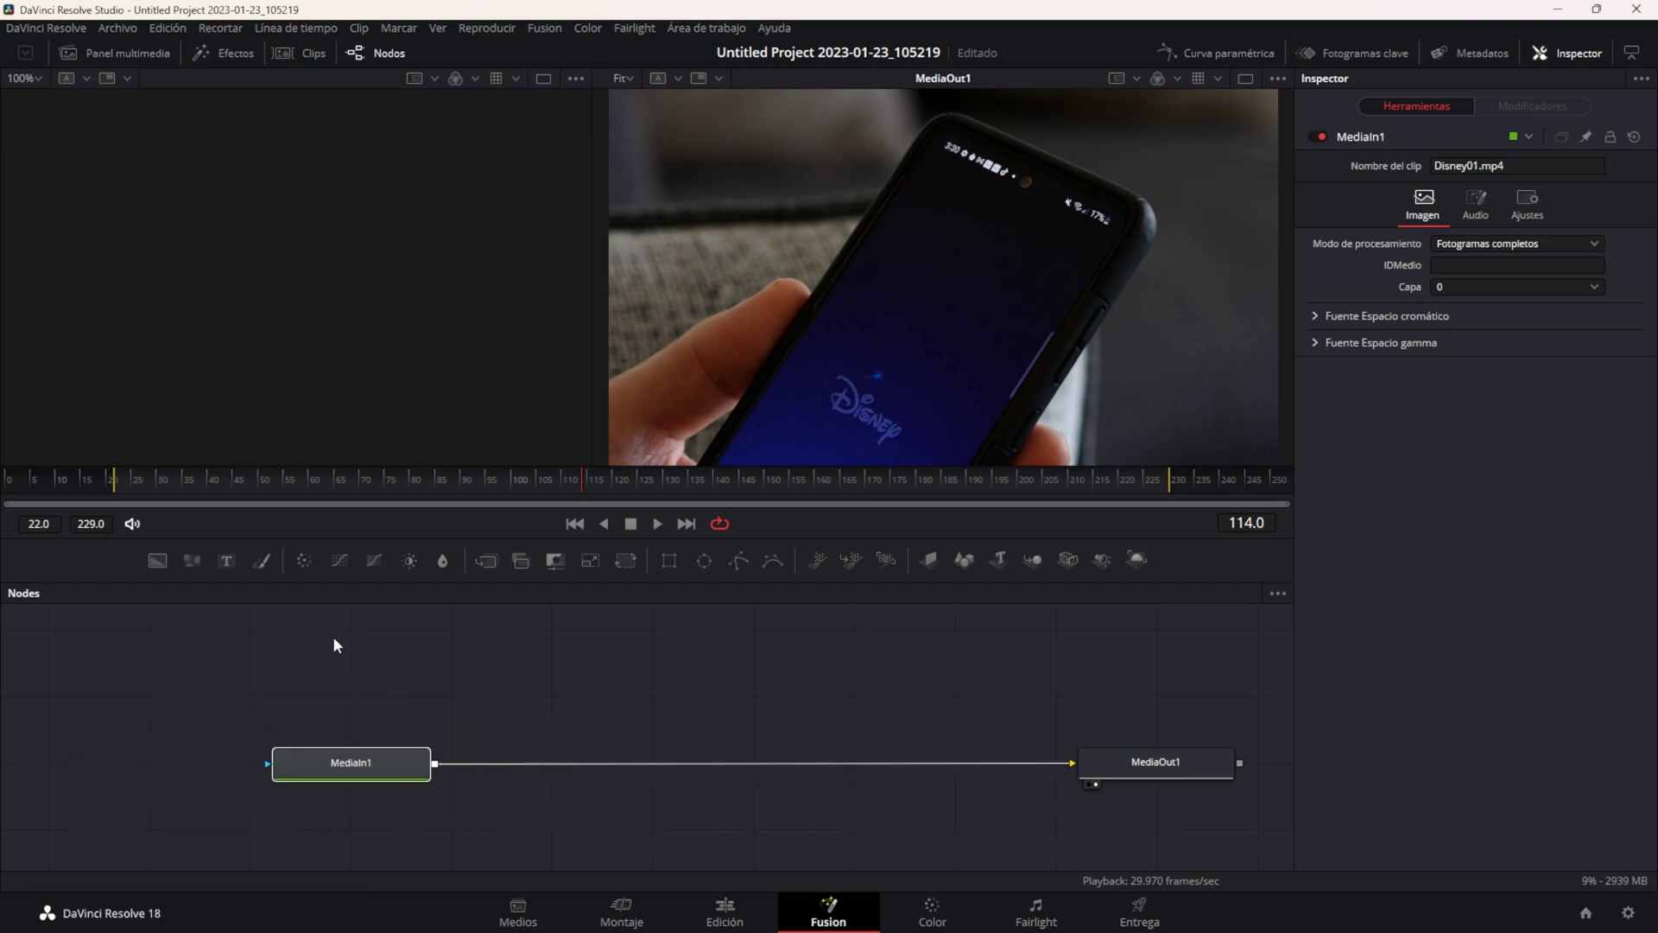
{"action": "left_click_drag", "start_coordinate": [1007, 682], "coordinate": [1263, 817]}
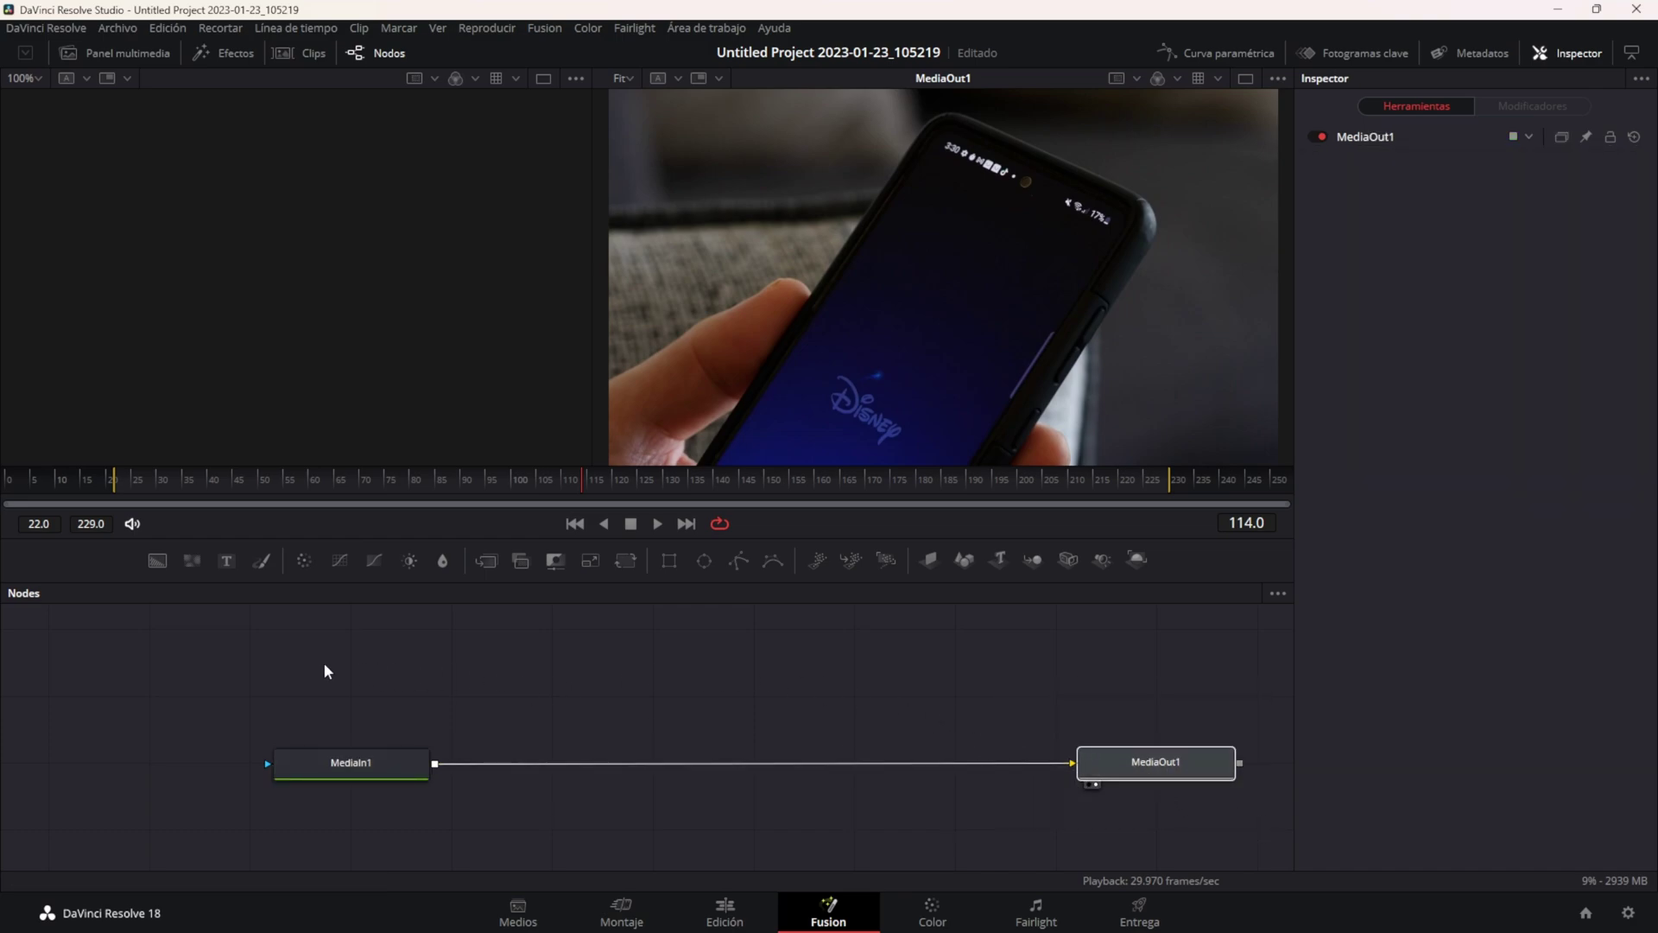
{"action": "left_click", "coordinate": [354, 767]}
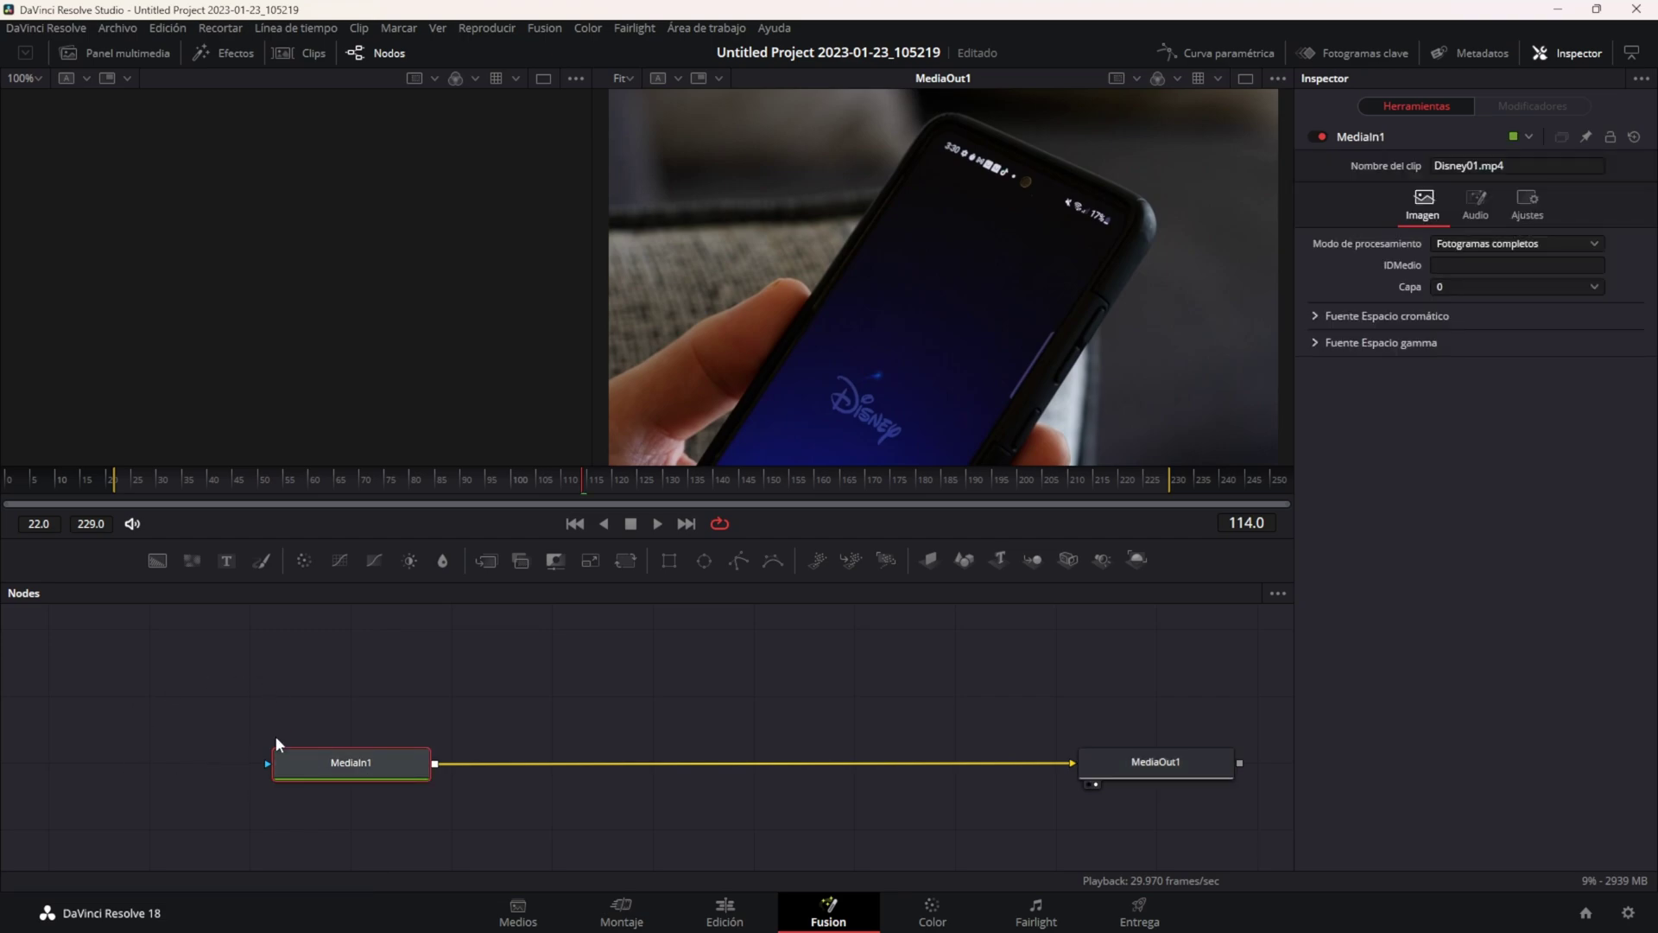
Rename the MediaIn1 node to 'ClipOrigen'
{"action": "left_click_drag", "start_coordinate": [384, 768], "coordinate": [362, 760]}
{"action": "key", "text": "F2"}
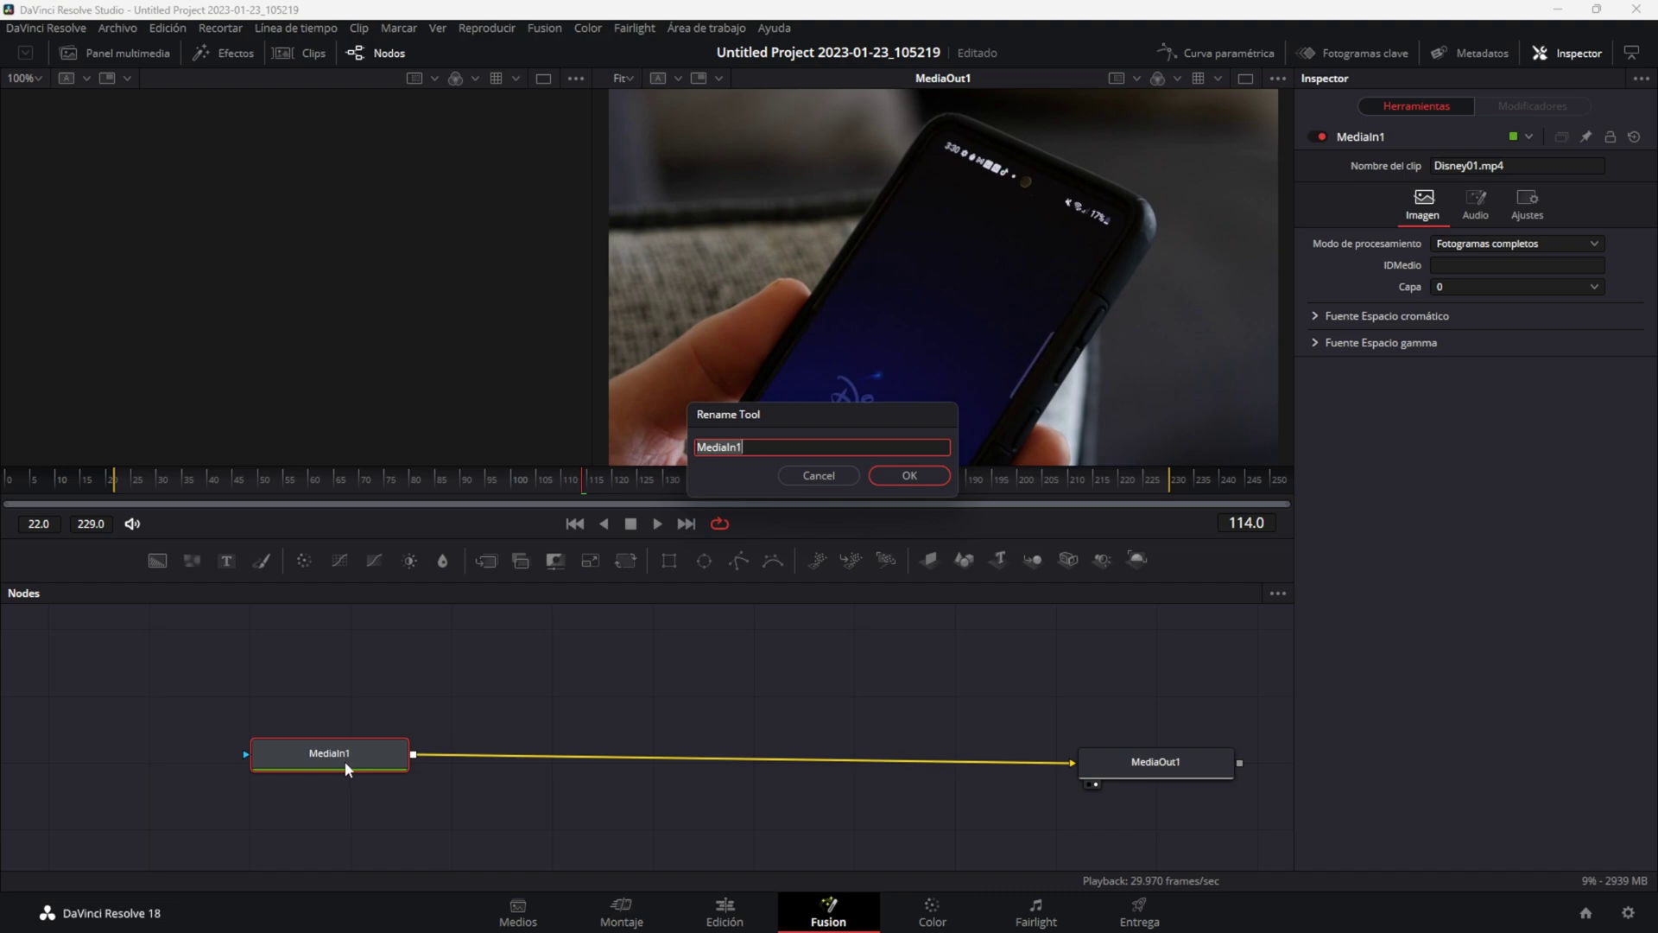
{"action": "type", "text": "ClipOrigen"}
{"action": "key", "text": "Return"}
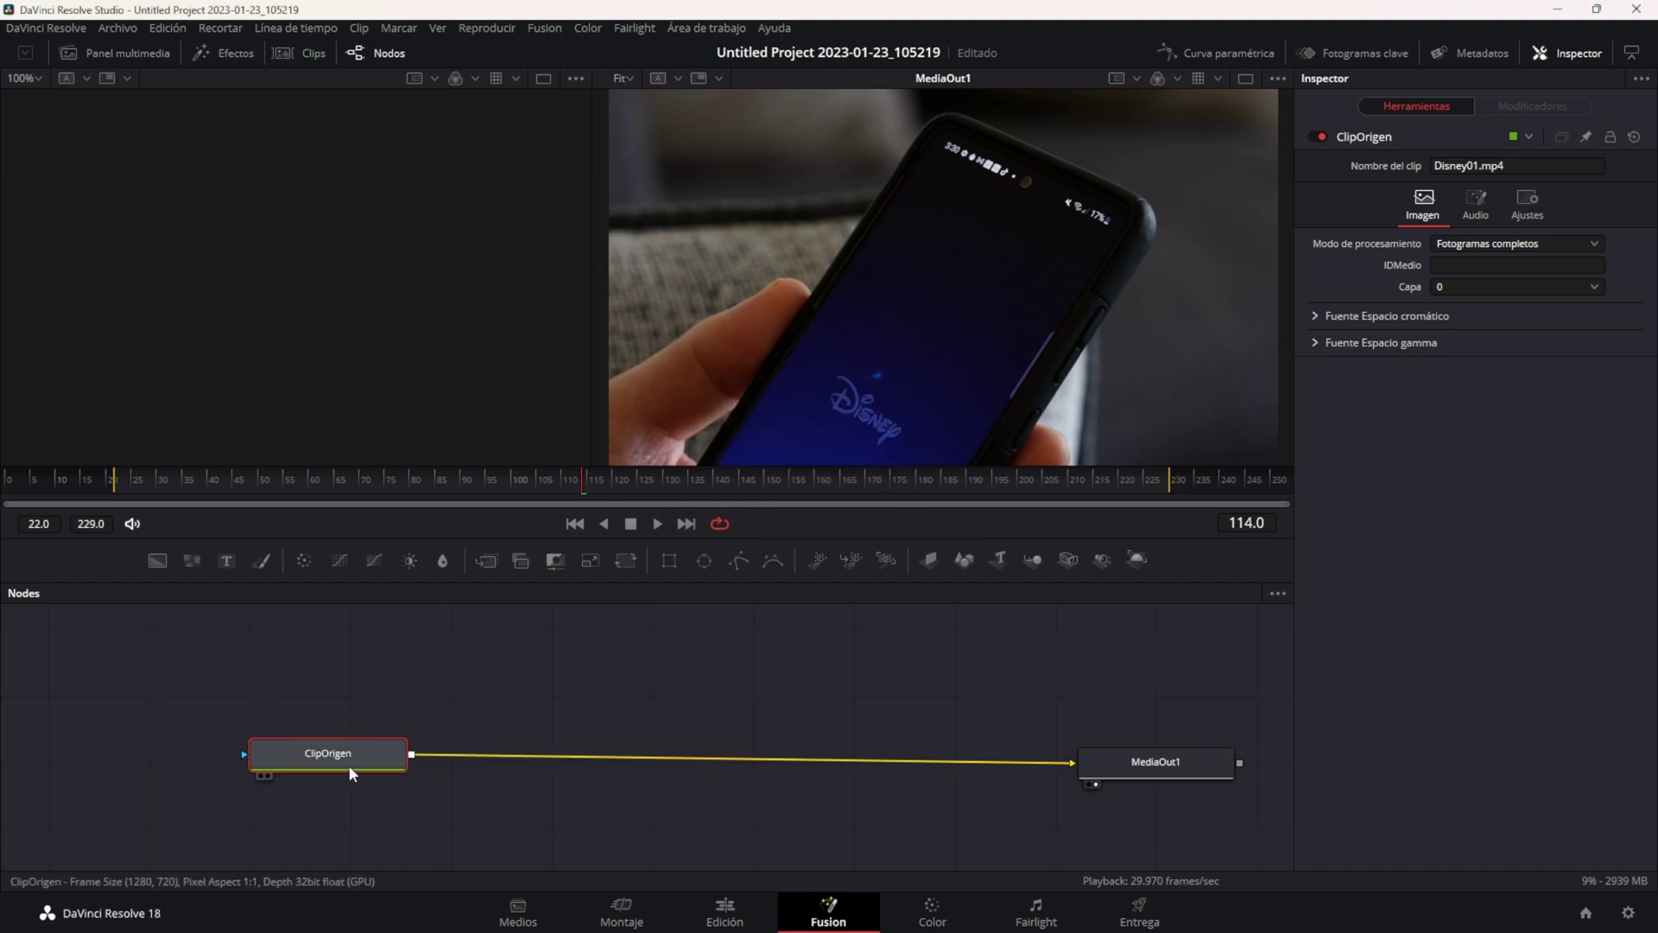
Rename MediaOut1 to 'Salida', enlarge the Nodes panel, and select both nodes
{"action": "left_click_drag", "start_coordinate": [349, 765], "coordinate": [341, 770]}
{"action": "left_click_drag", "start_coordinate": [1168, 777], "coordinate": [1152, 779]}
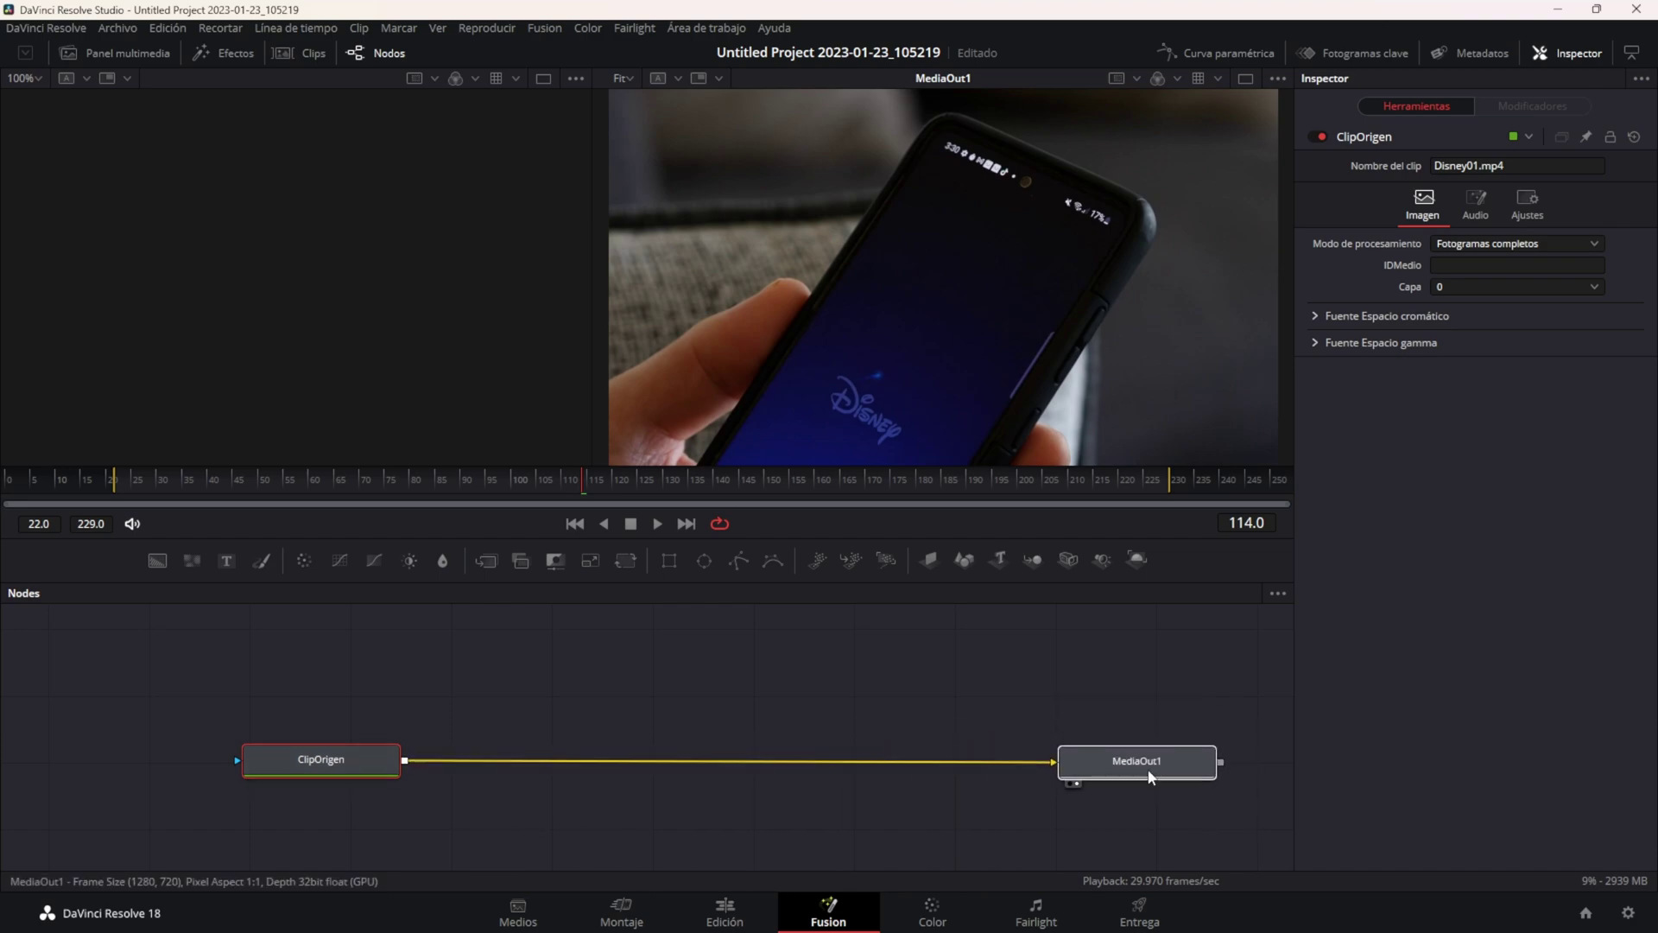
{"action": "key", "text": "F2"}
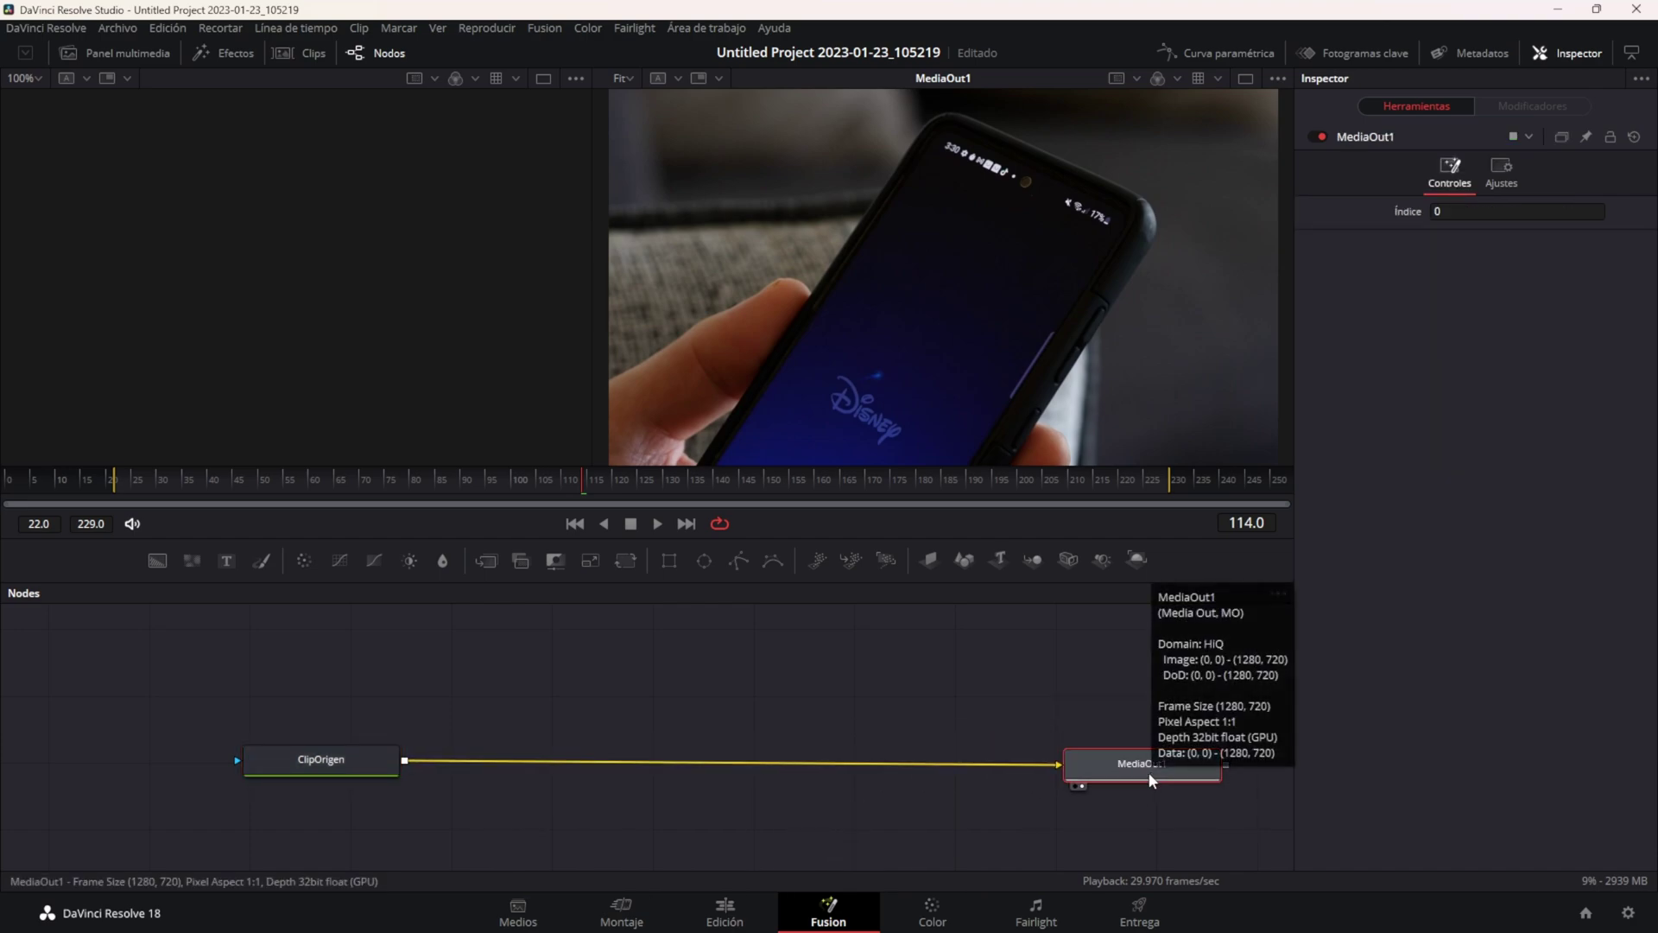
{"action": "type", "text": "Salida"}
{"action": "key", "text": "Return"}
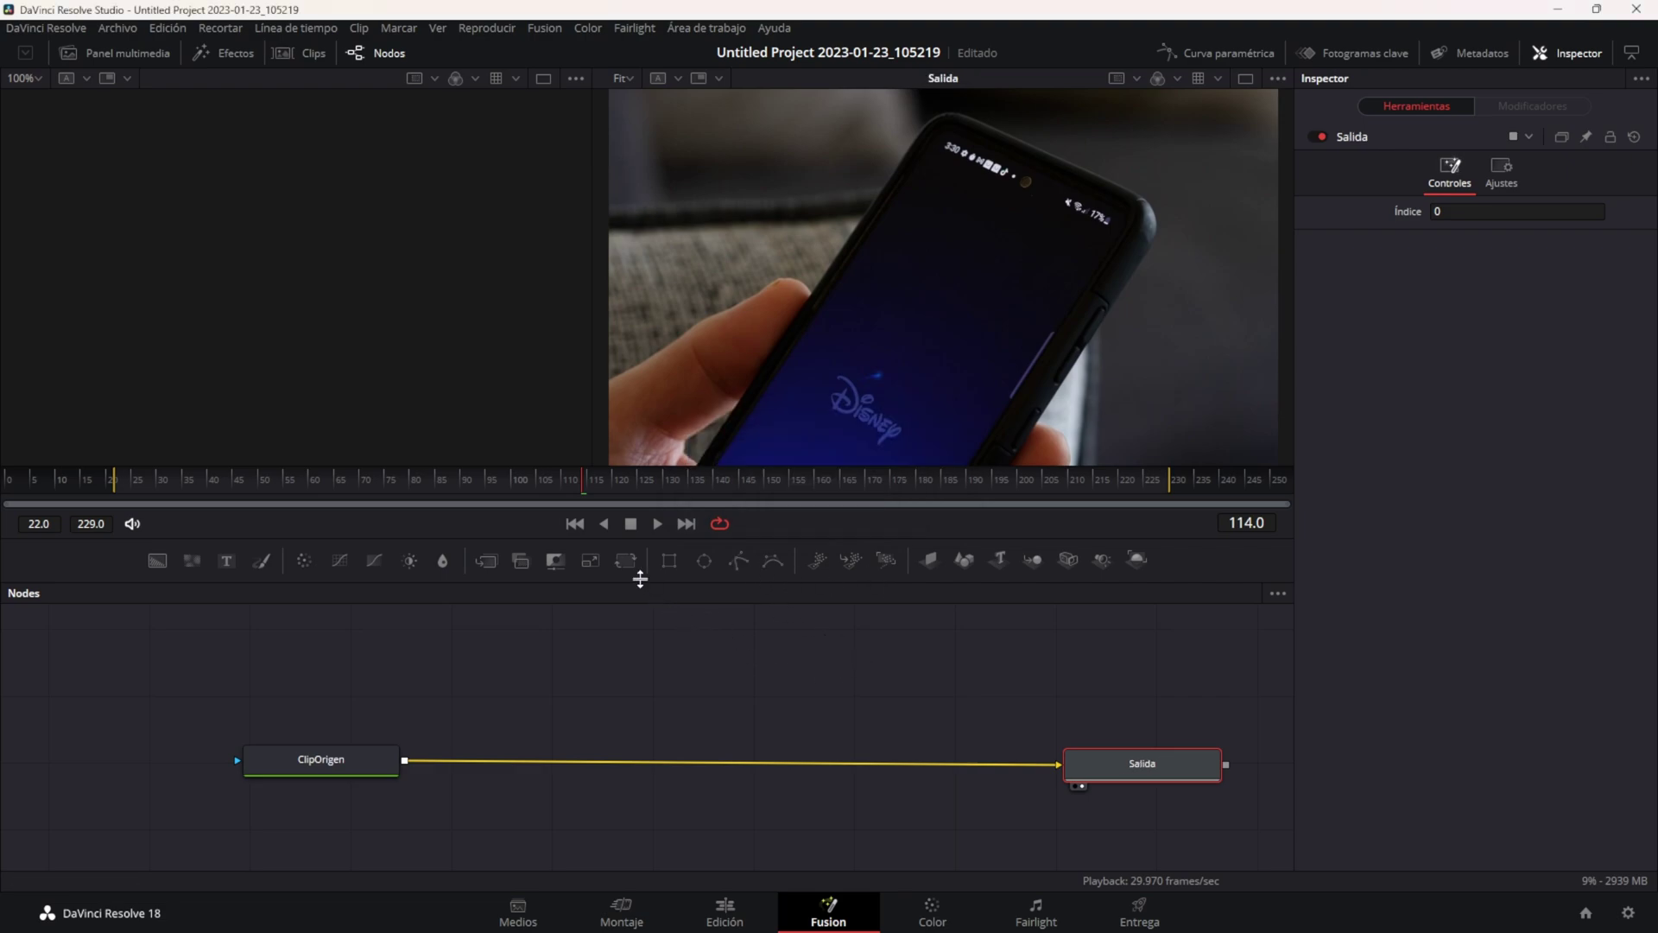
{"action": "left_click_drag", "start_coordinate": [452, 537], "coordinate": [453, 481]}
{"action": "key", "text": "ctrl+a"}
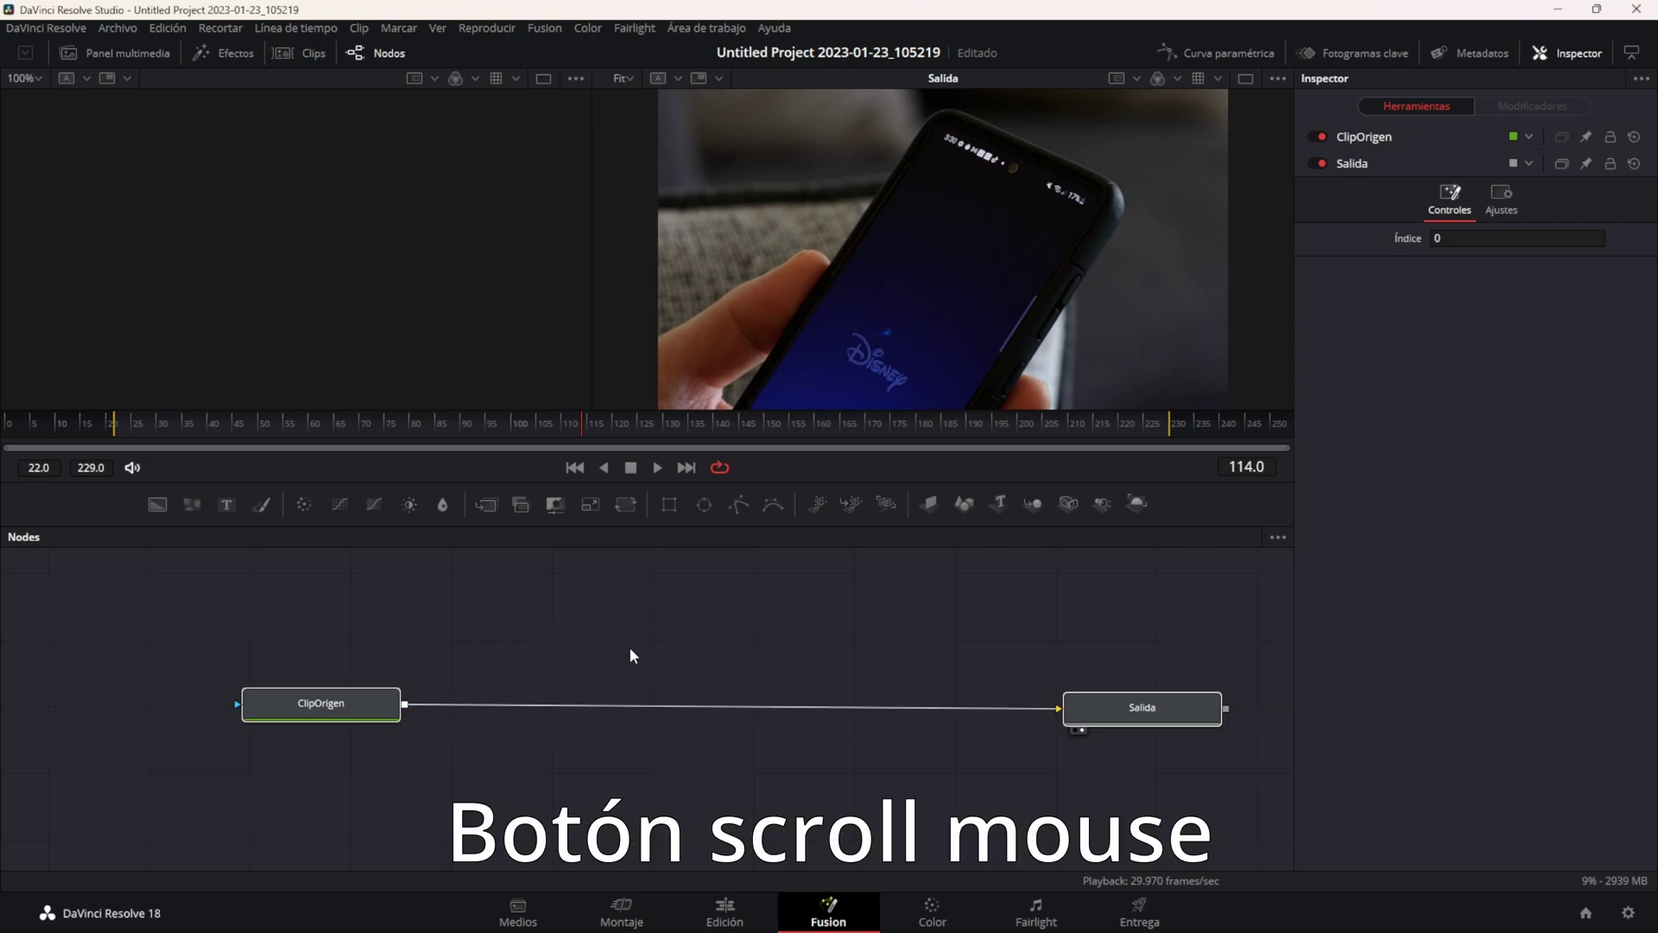
Box-select ClipOrigen and Salida and drag them together down and to the right
{"action": "mouse_move", "coordinate": [633, 657]}
{"action": "left_mouse_down"}
{"action": "mouse_move", "coordinate": [648, 734]}
{"action": "mouse_move", "coordinate": [481, 666]}
{"action": "left_mouse_up"}
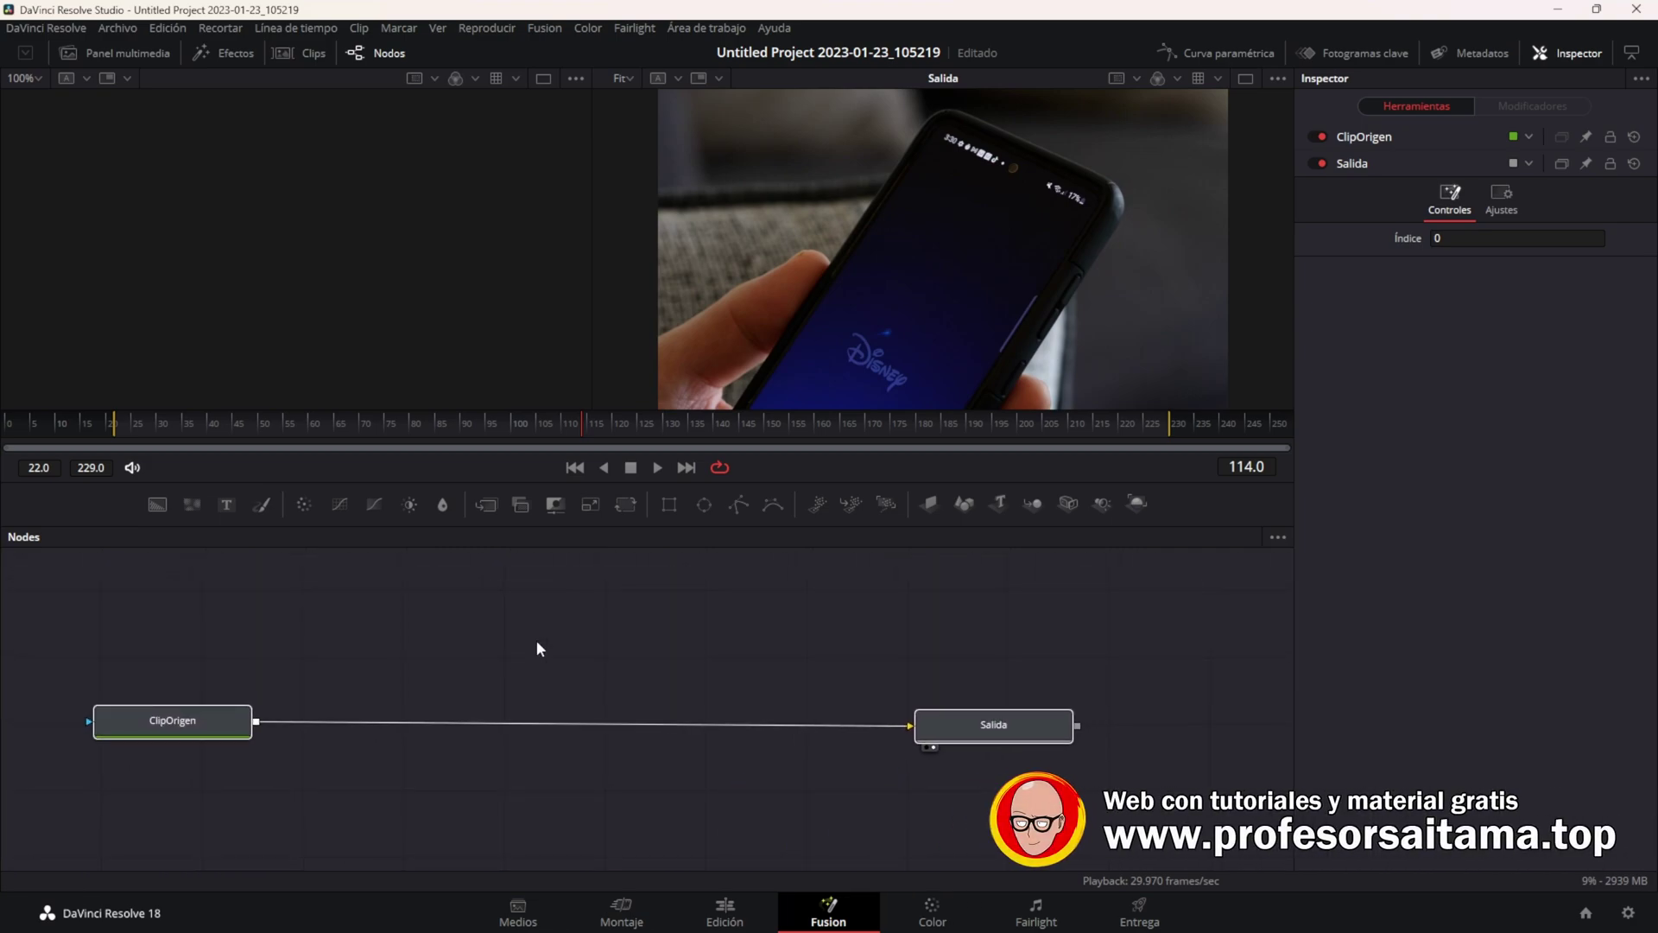
{"action": "left_click_drag", "start_coordinate": [536, 642], "coordinate": [402, 656]}
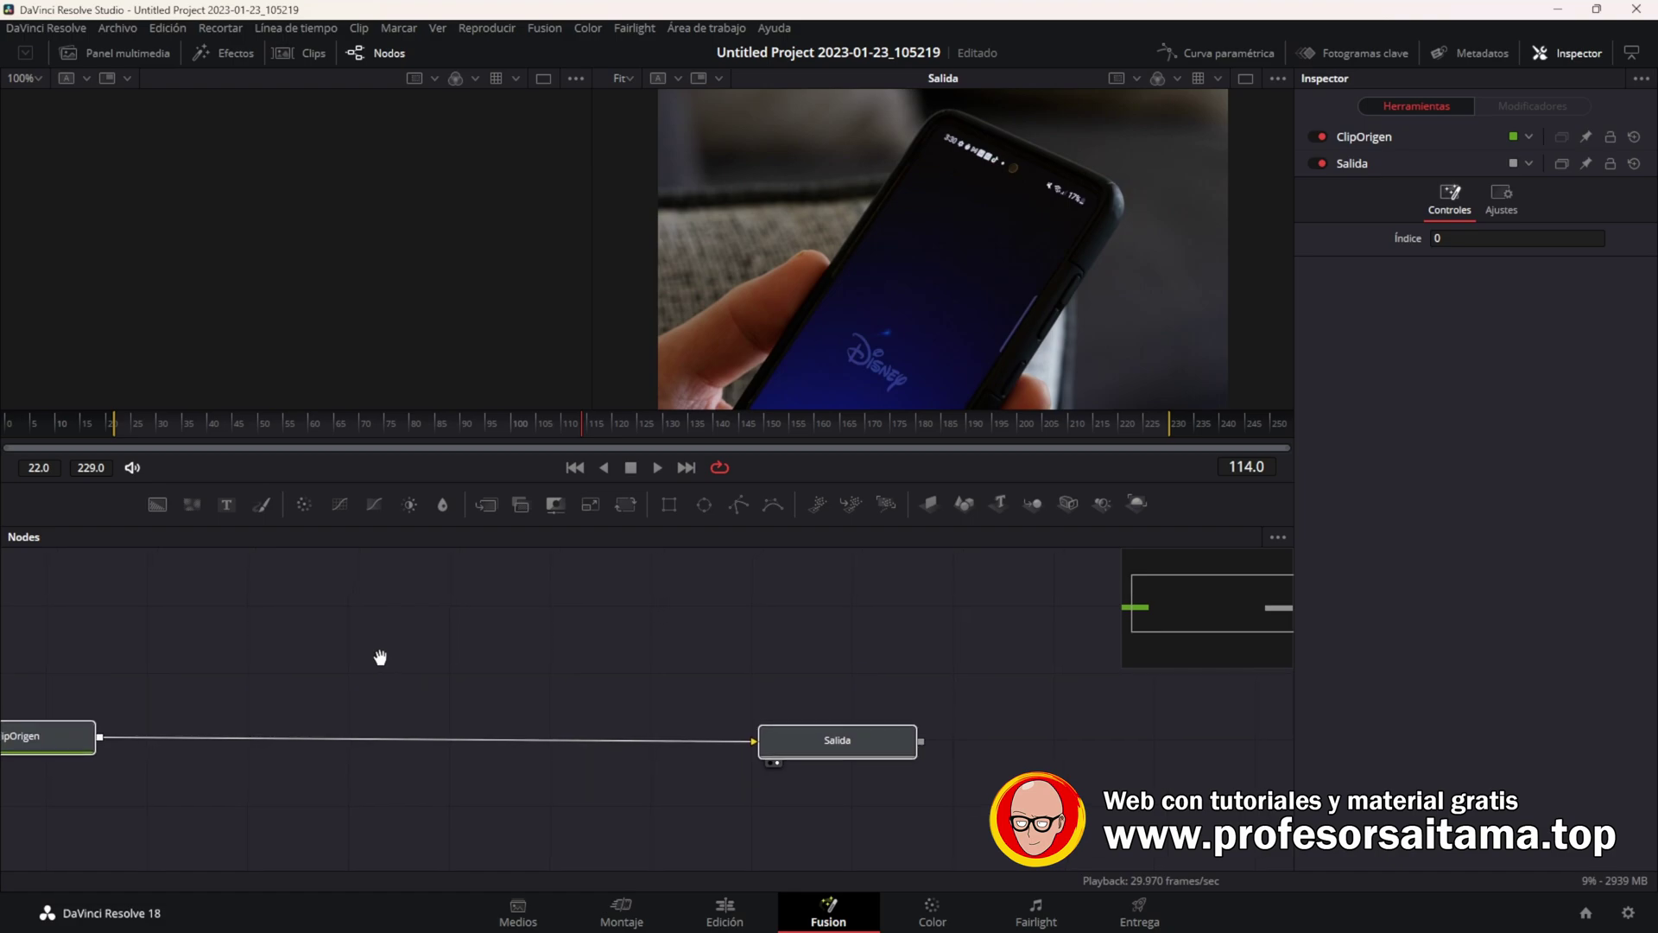
{"action": "left_click_drag", "start_coordinate": [402, 655], "coordinate": [377, 657]}
{"action": "mouse_move", "coordinate": [1133, 582]}
{"action": "left_mouse_down"}
{"action": "mouse_move", "coordinate": [1202, 615]}
{"action": "mouse_move", "coordinate": [703, 662]}
{"action": "left_mouse_up"}
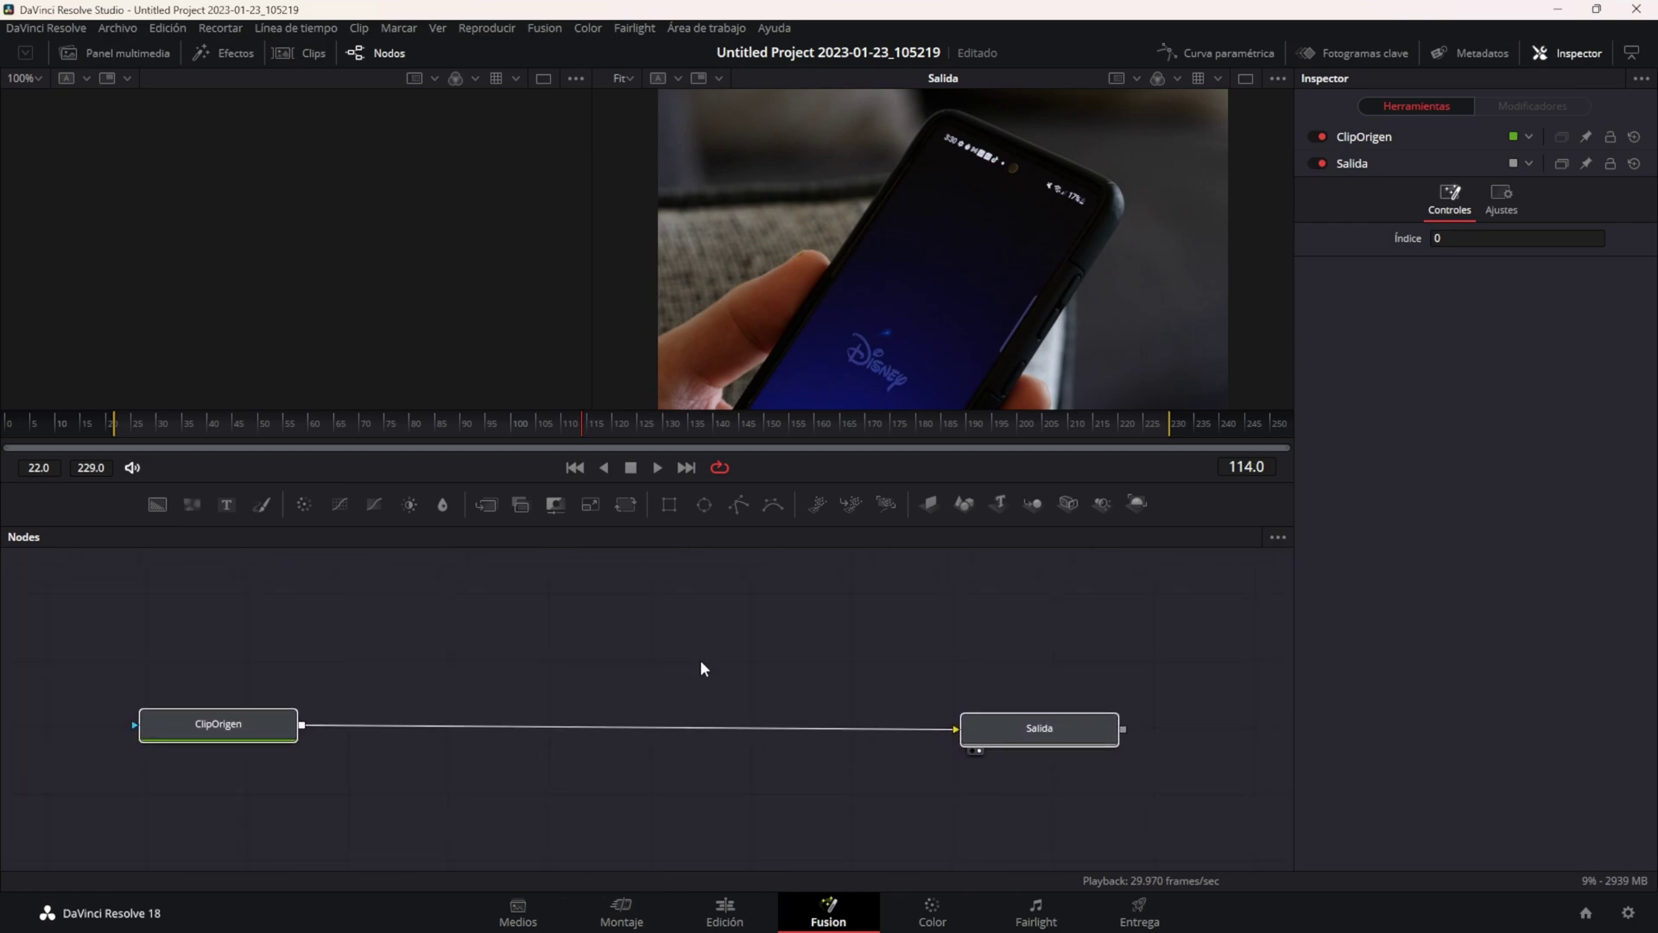
{"action": "scroll", "coordinate": [703, 666], "scroll_direction": "down", "scroll_amount": 3}
{"action": "scroll", "coordinate": [705, 678], "scroll_direction": "up", "scroll_amount": 1}
{"action": "scroll", "coordinate": [705, 678], "scroll_direction": "up", "scroll_amount": 3}
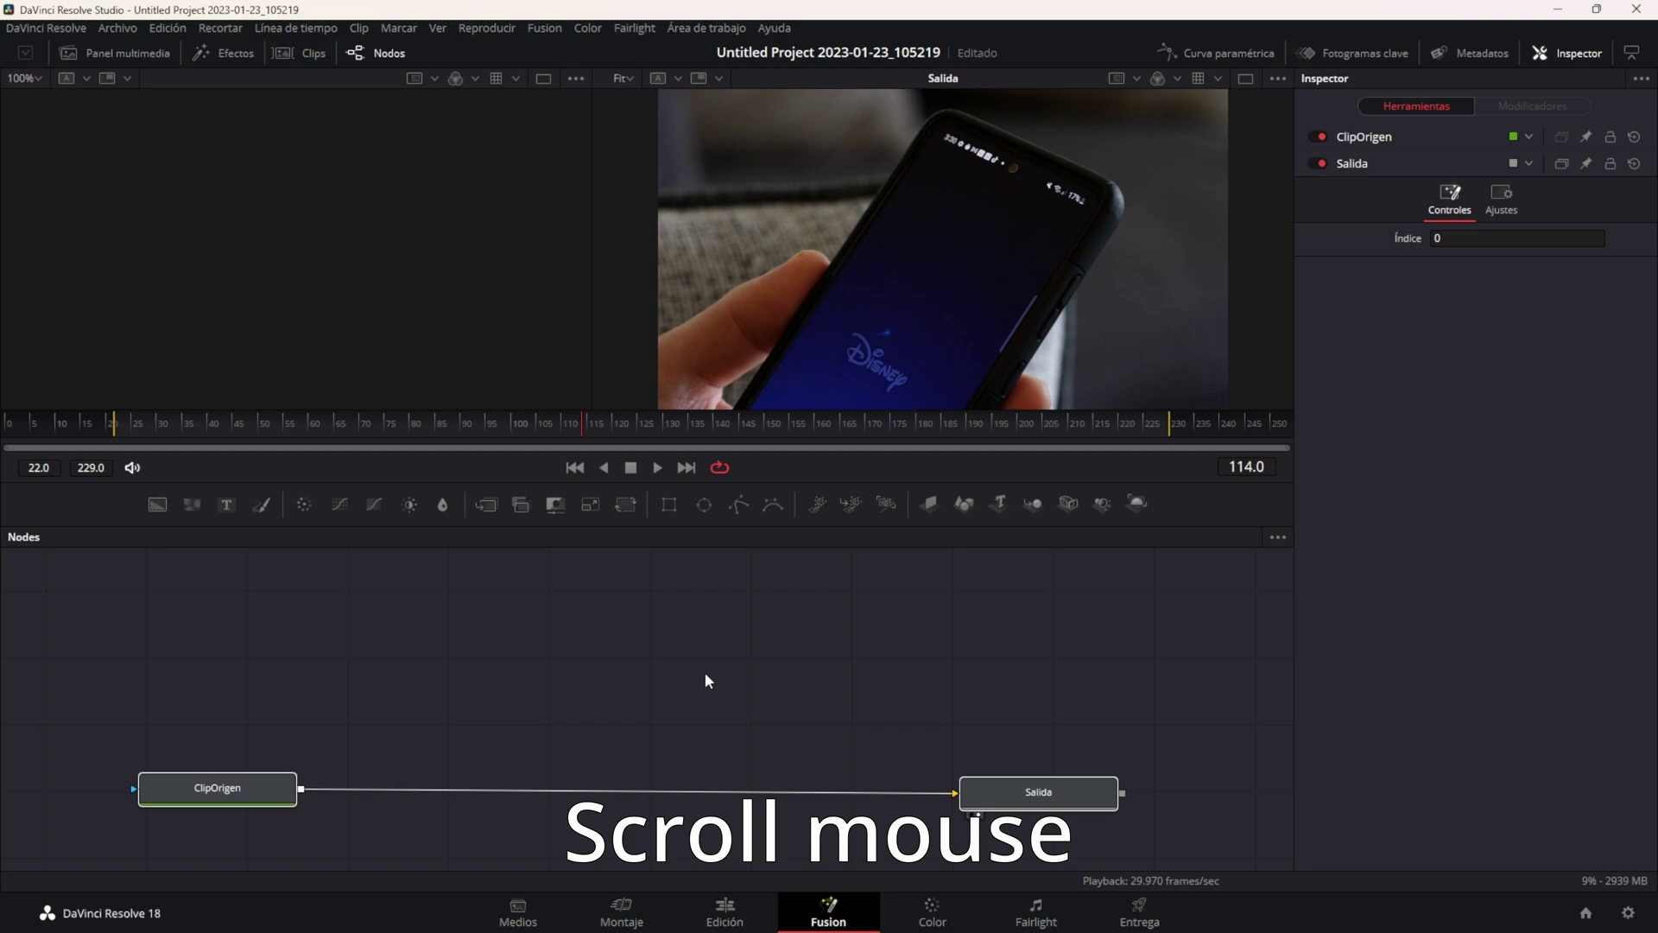
{"action": "scroll", "coordinate": [703, 682], "scroll_direction": "down", "scroll_amount": 2}
{"action": "scroll", "coordinate": [703, 680], "scroll_direction": "up", "scroll_amount": 1}
{"action": "scroll", "coordinate": [703, 682], "scroll_direction": "up", "scroll_amount": 1}
{"action": "scroll", "coordinate": [701, 682], "scroll_direction": "down", "scroll_amount": 1}
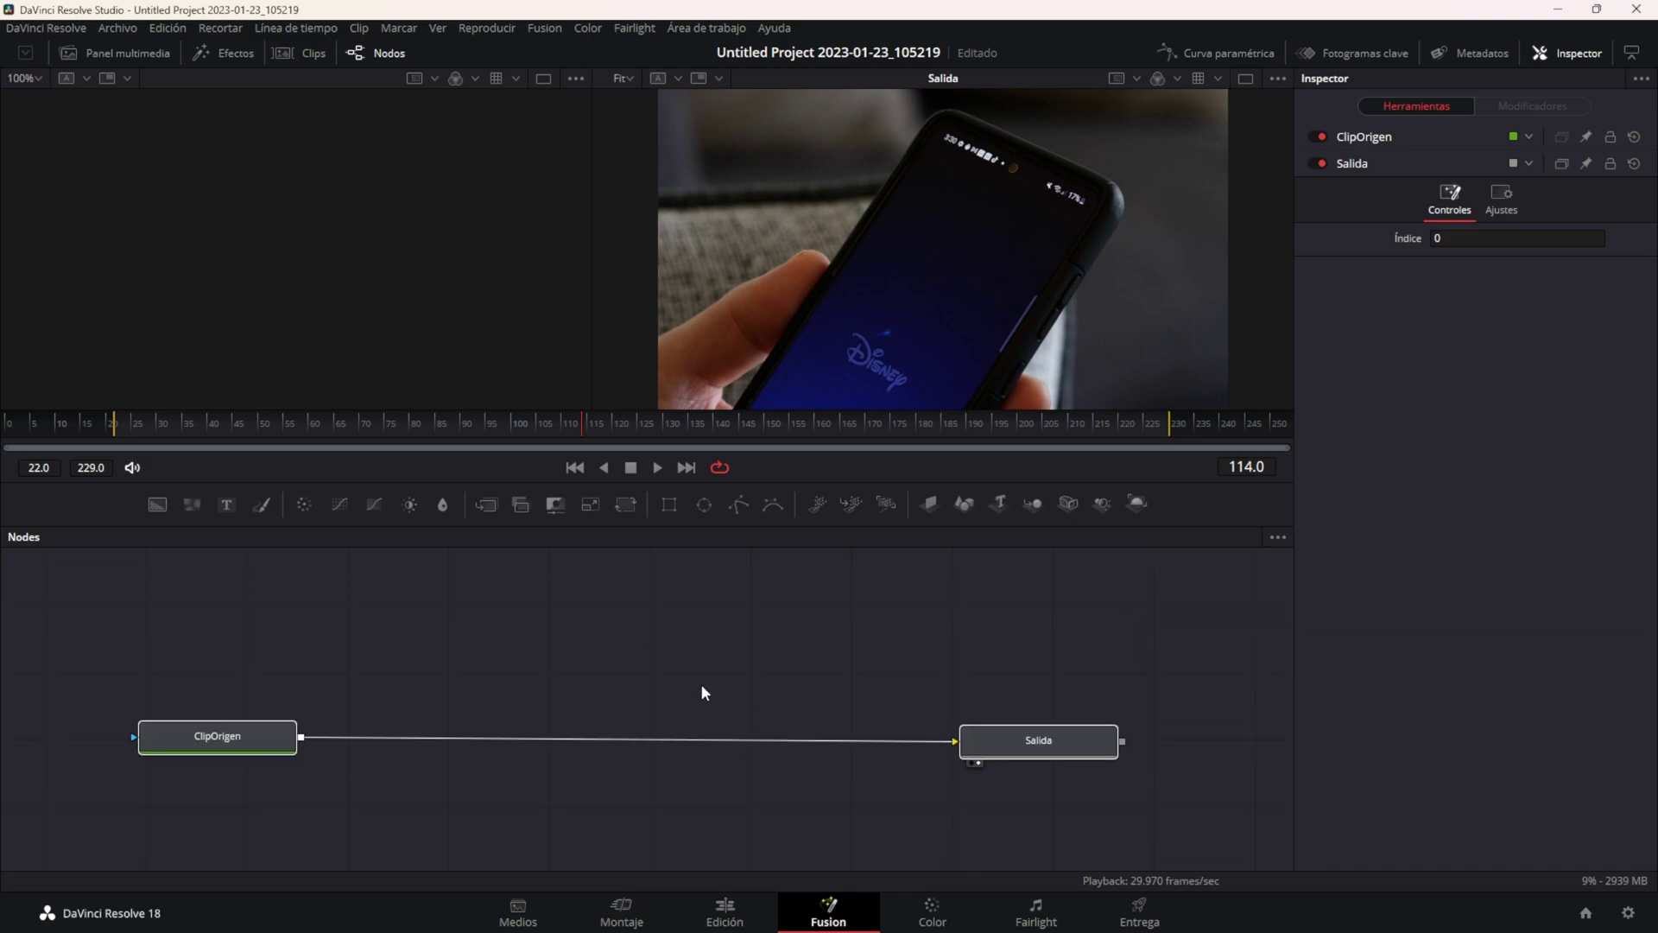
{"action": "scroll", "coordinate": [700, 684], "scroll_direction": "down", "scroll_amount": 3}
{"action": "scroll", "coordinate": [699, 691], "scroll_direction": "up", "scroll_amount": 3}
{"action": "scroll", "coordinate": [702, 688], "scroll_direction": "down", "scroll_amount": 3}
{"action": "scroll", "coordinate": [701, 688], "scroll_direction": "up", "scroll_amount": 3}
{"action": "scroll", "coordinate": [702, 688], "scroll_direction": "down", "scroll_amount": 2}
{"action": "scroll", "coordinate": [701, 688], "scroll_direction": "up", "scroll_amount": 2}
{"action": "scroll", "coordinate": [701, 688], "scroll_direction": "down", "scroll_amount": 1}
{"action": "scroll", "coordinate": [701, 688], "scroll_direction": "up", "scroll_amount": 1}
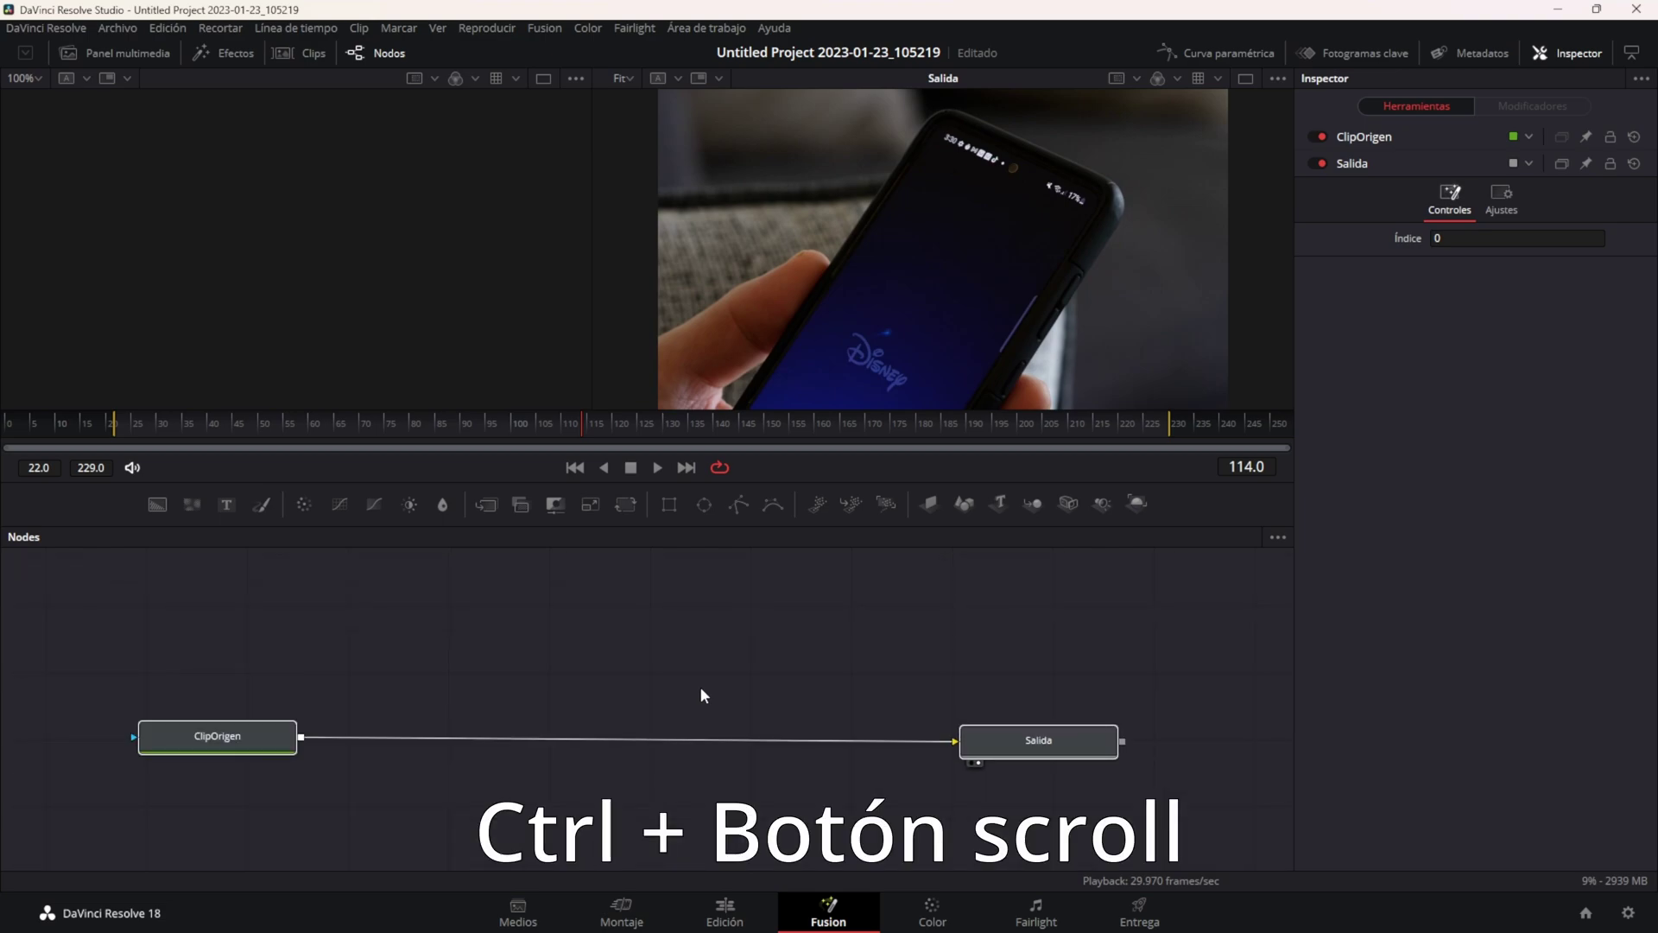
{"action": "scroll", "coordinate": [701, 689], "scroll_direction": "down", "scroll_amount": 1}
{"action": "scroll", "coordinate": [691, 696], "scroll_direction": "up", "scroll_amount": 1}
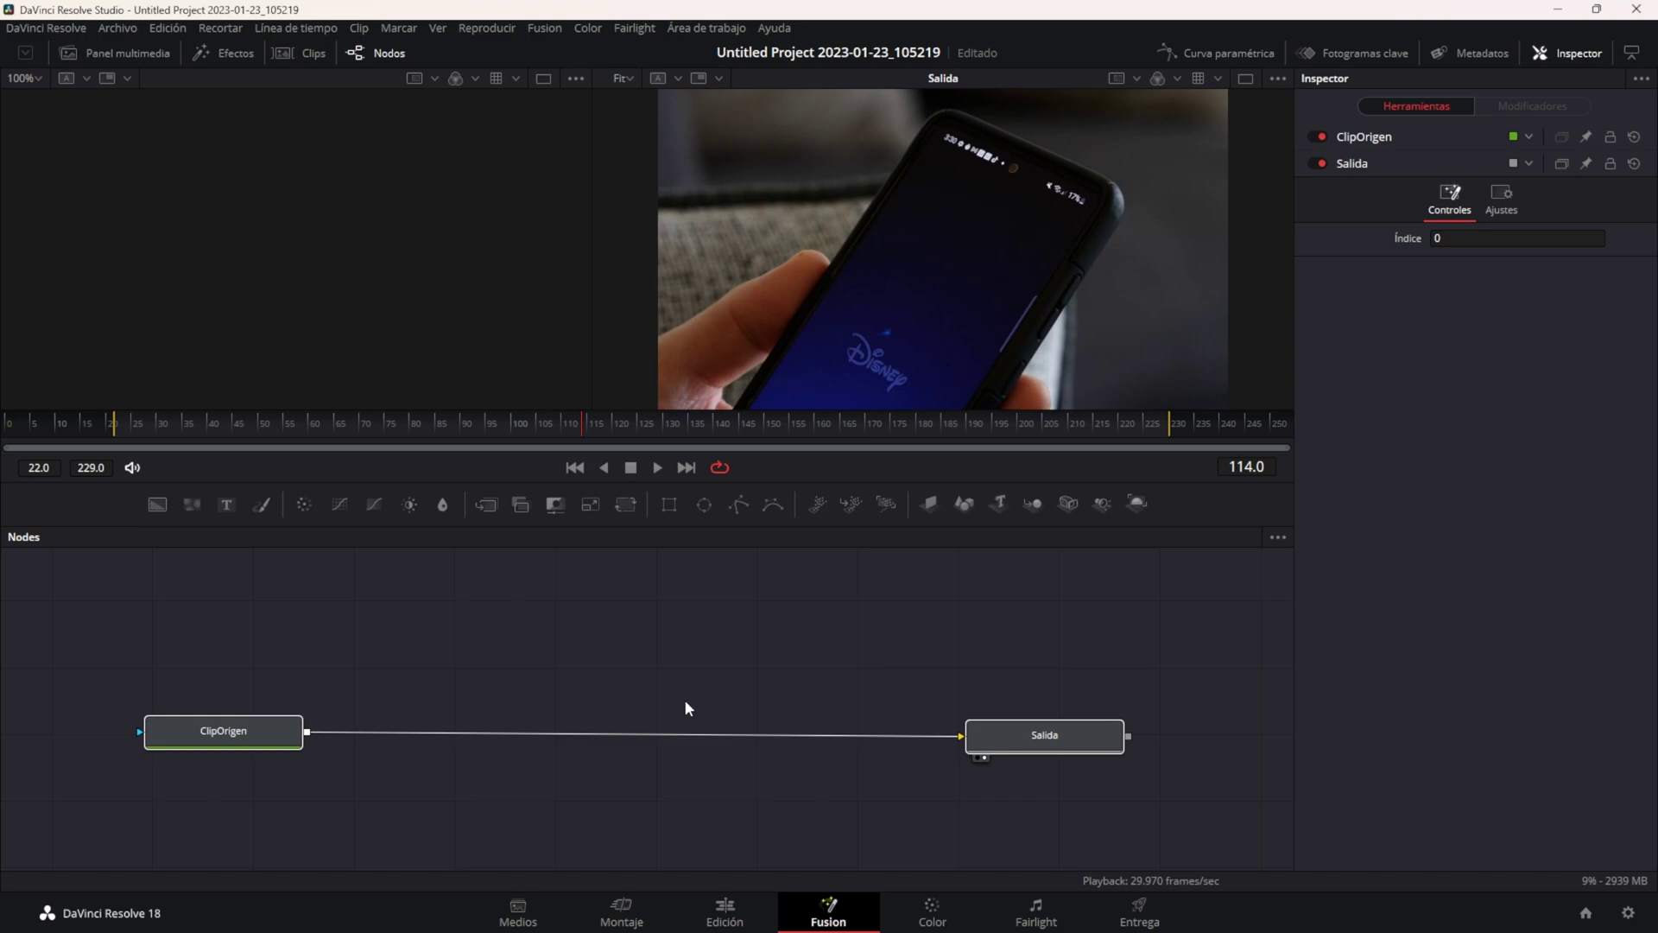
{"action": "scroll", "coordinate": [686, 708], "scroll_direction": "down", "scroll_amount": 1}
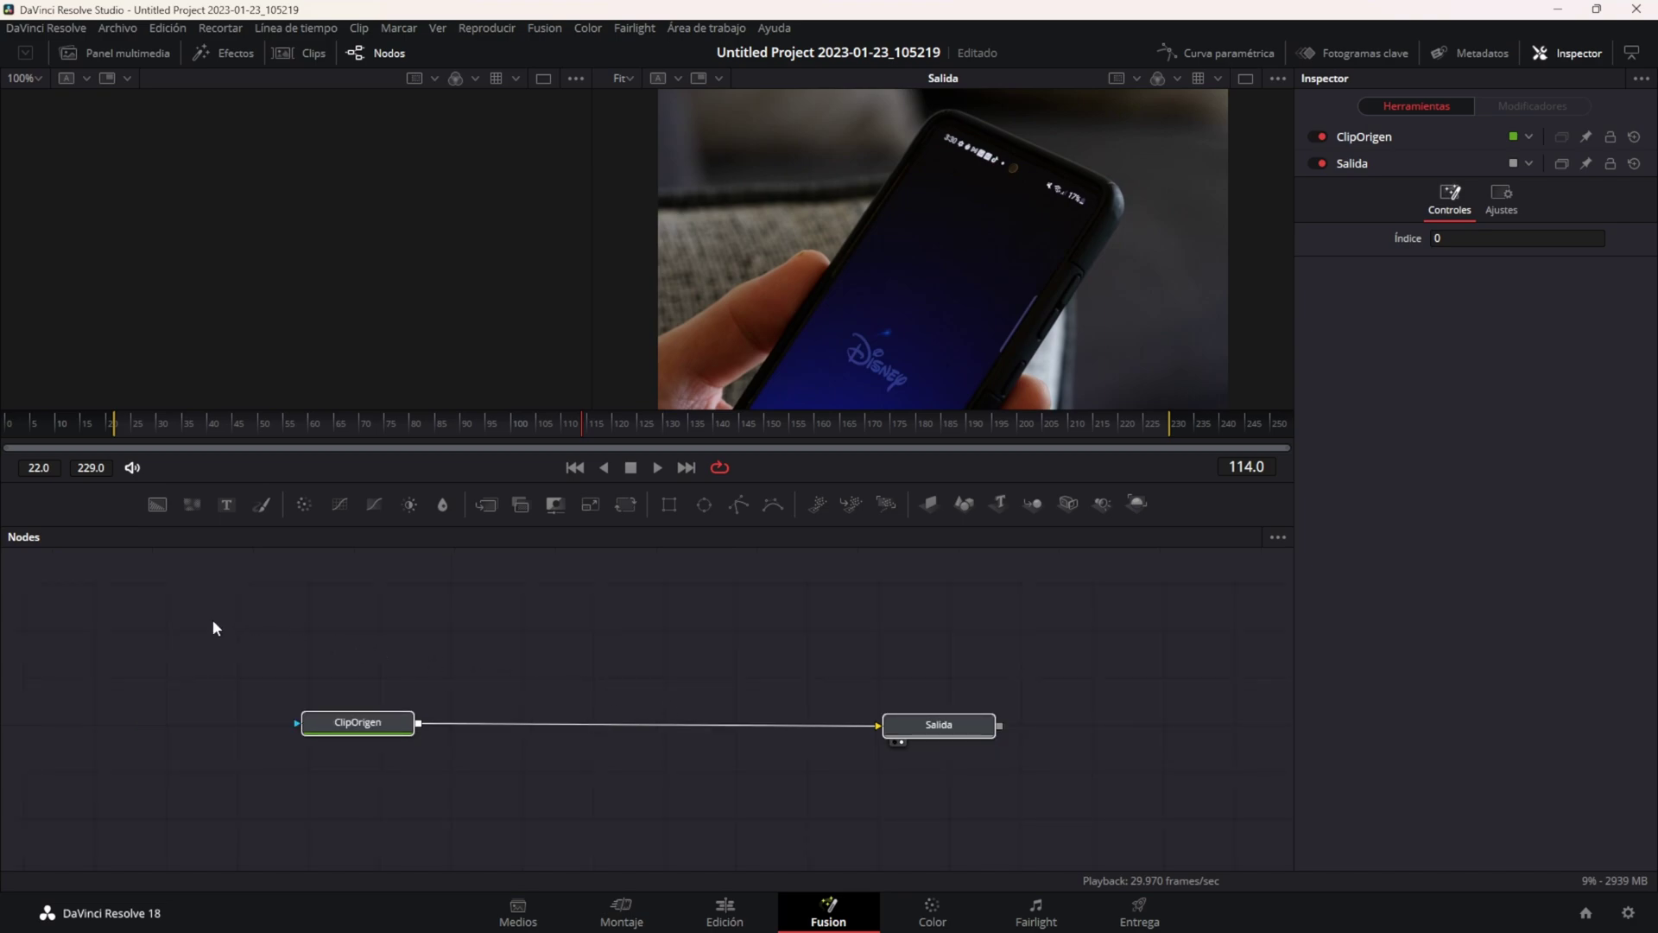
{"action": "left_click_drag", "start_coordinate": [213, 620], "coordinate": [992, 795]}
{"action": "mouse_move", "coordinate": [357, 723]}
{"action": "left_mouse_down"}
{"action": "mouse_move", "coordinate": [456, 757]}
{"action": "mouse_move", "coordinate": [380, 782]}
{"action": "left_mouse_up"}
{"action": "left_click", "coordinate": [441, 682]}
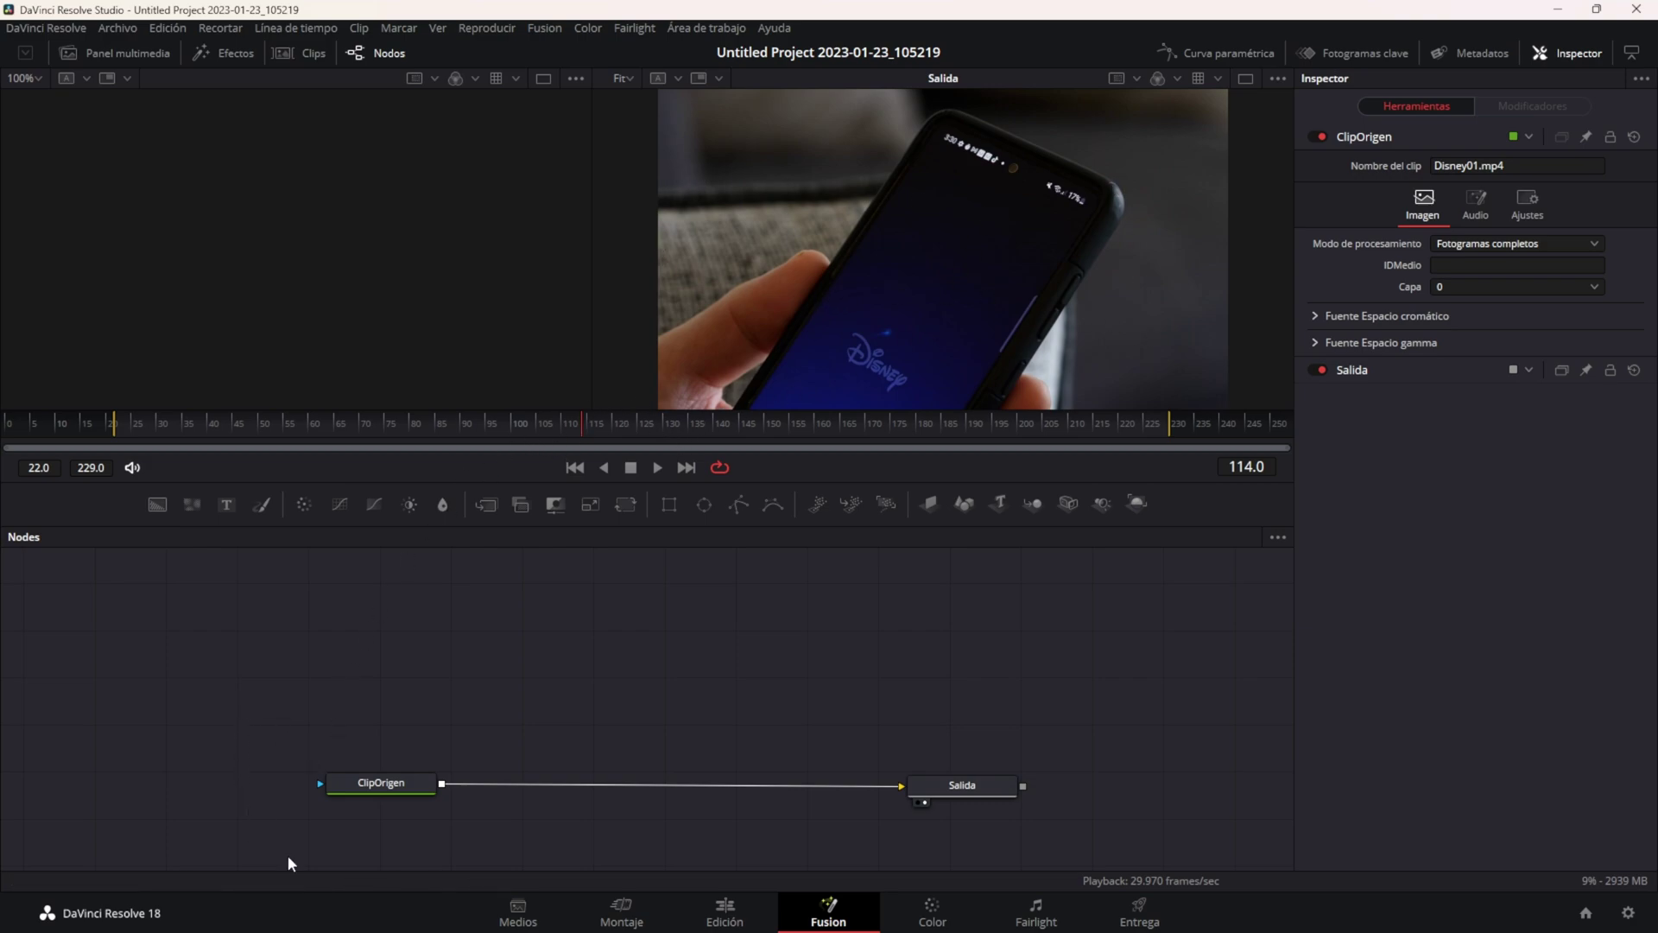
{"action": "left_click", "coordinate": [411, 789]}
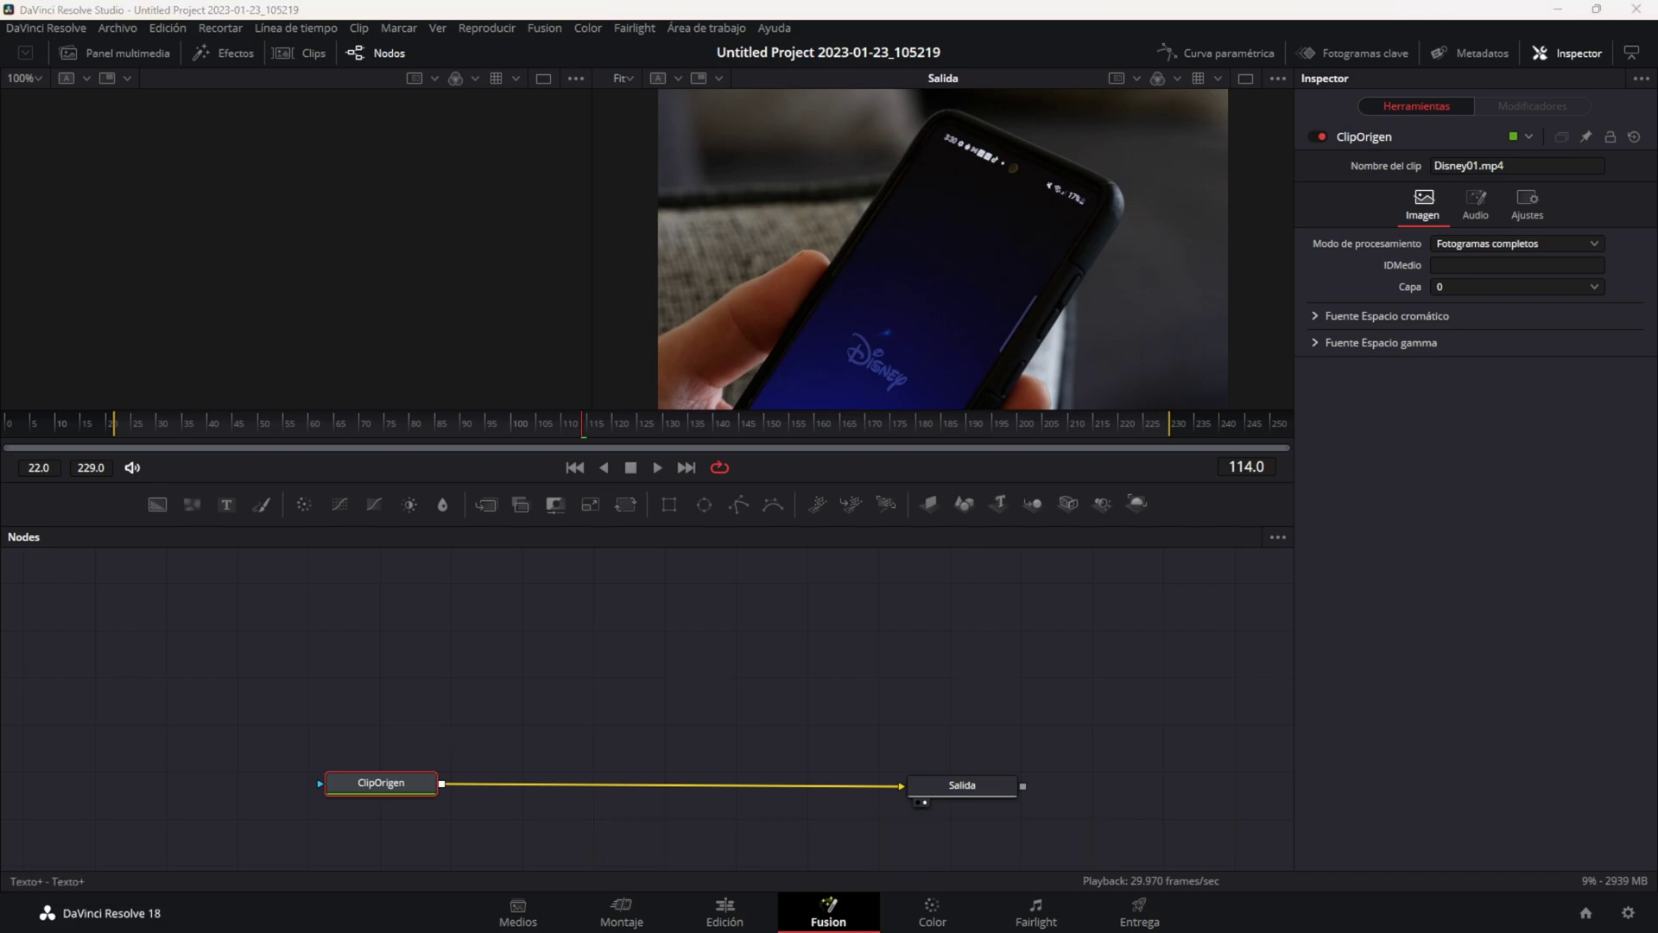
Search for 'Texto+' and add it, creating Text1 merged over ClipOrigen through Merge1
{"action": "key", "text": "shift+space"}
{"action": "type", "text": "Texto+"}
{"action": "left_click_drag", "start_coordinate": [611, 384], "coordinate": [663, 262]}
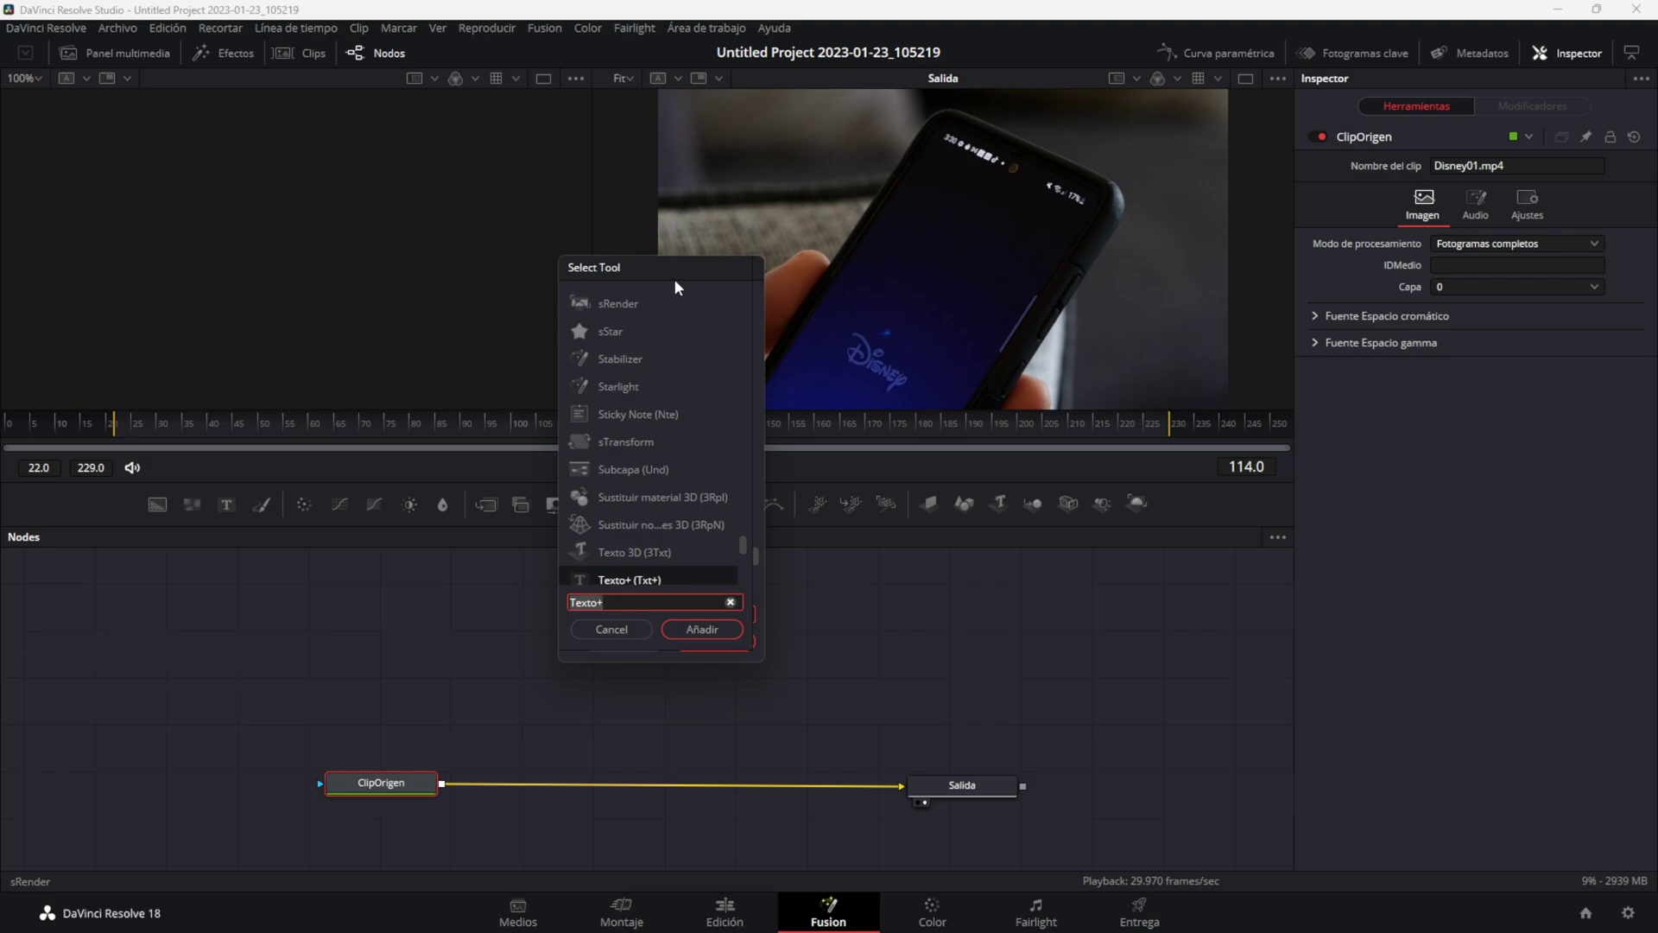
{"action": "left_click_drag", "start_coordinate": [675, 285], "coordinate": [531, 223]}
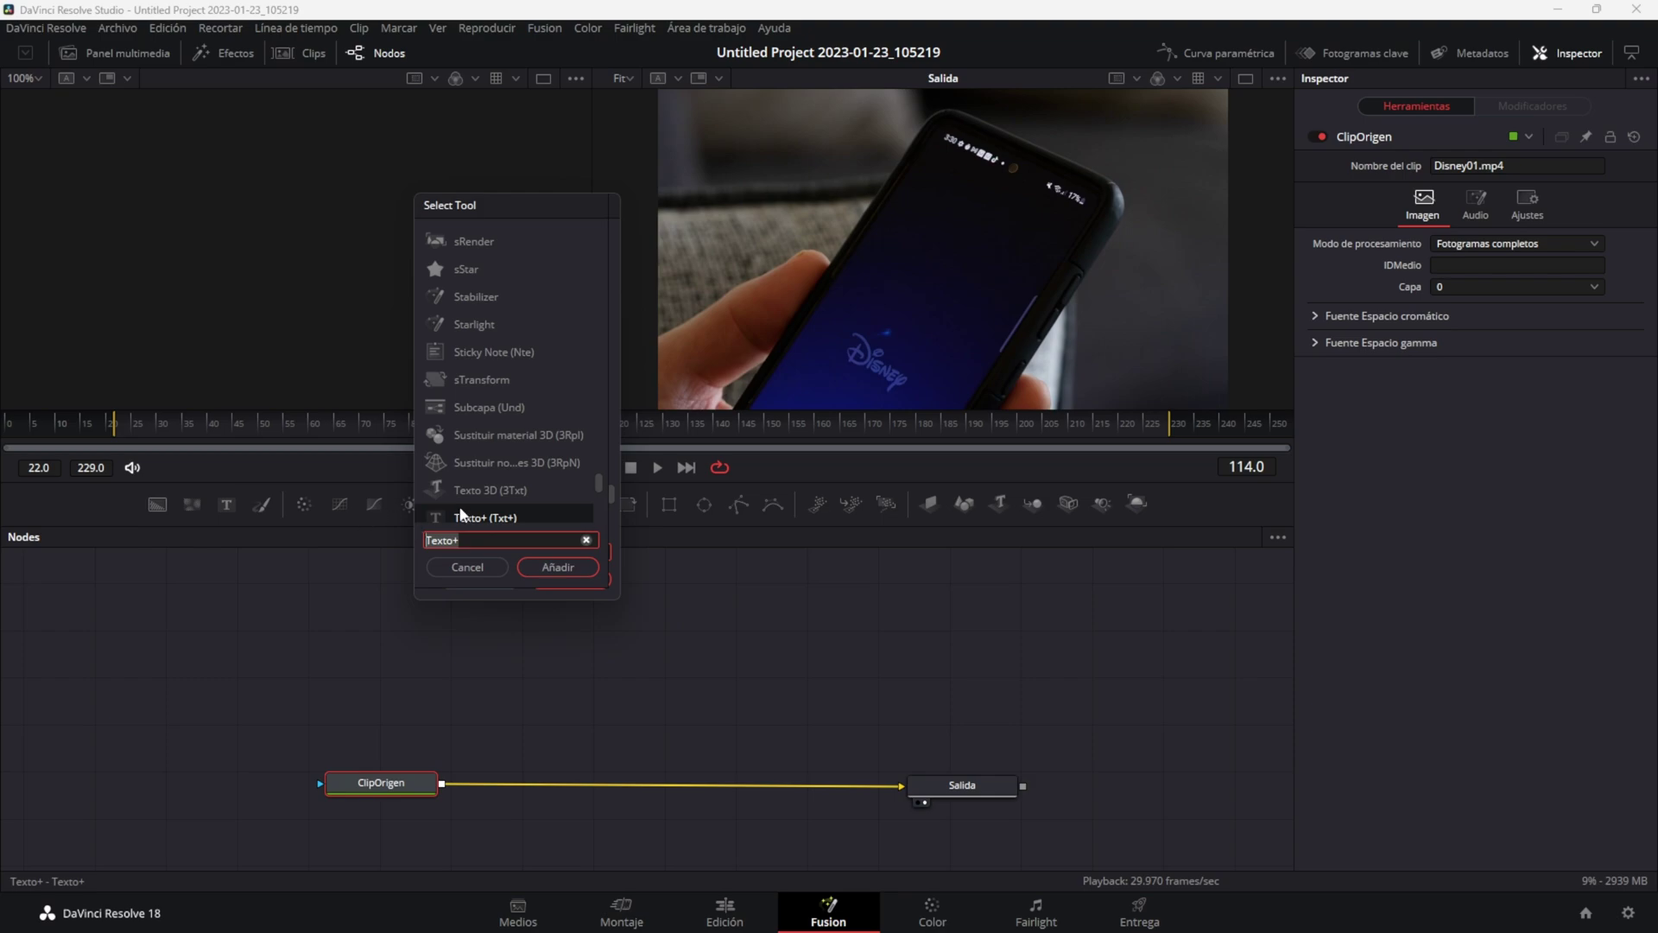
{"action": "key", "text": "BackSpace"}
{"action": "scroll", "coordinate": [470, 447], "scroll_direction": "up", "scroll_amount": 5}
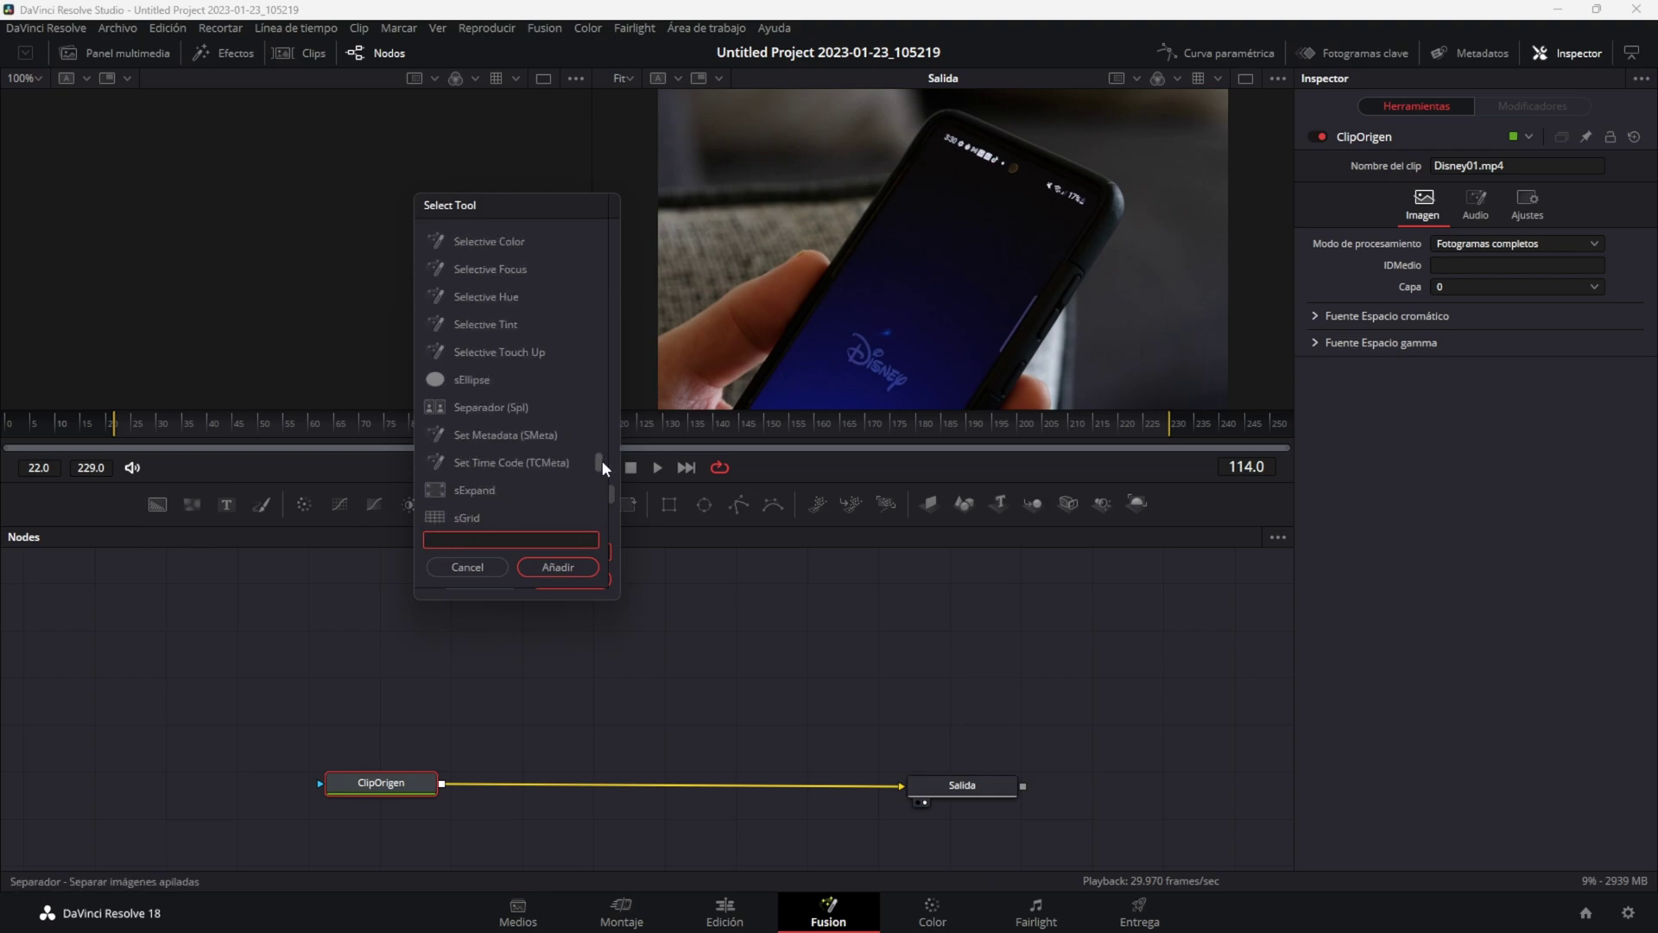
{"action": "mouse_move", "coordinate": [599, 463]}
{"action": "left_mouse_down"}
{"action": "mouse_move", "coordinate": [587, 229]}
{"action": "mouse_move", "coordinate": [541, 229]}
{"action": "left_mouse_up"}
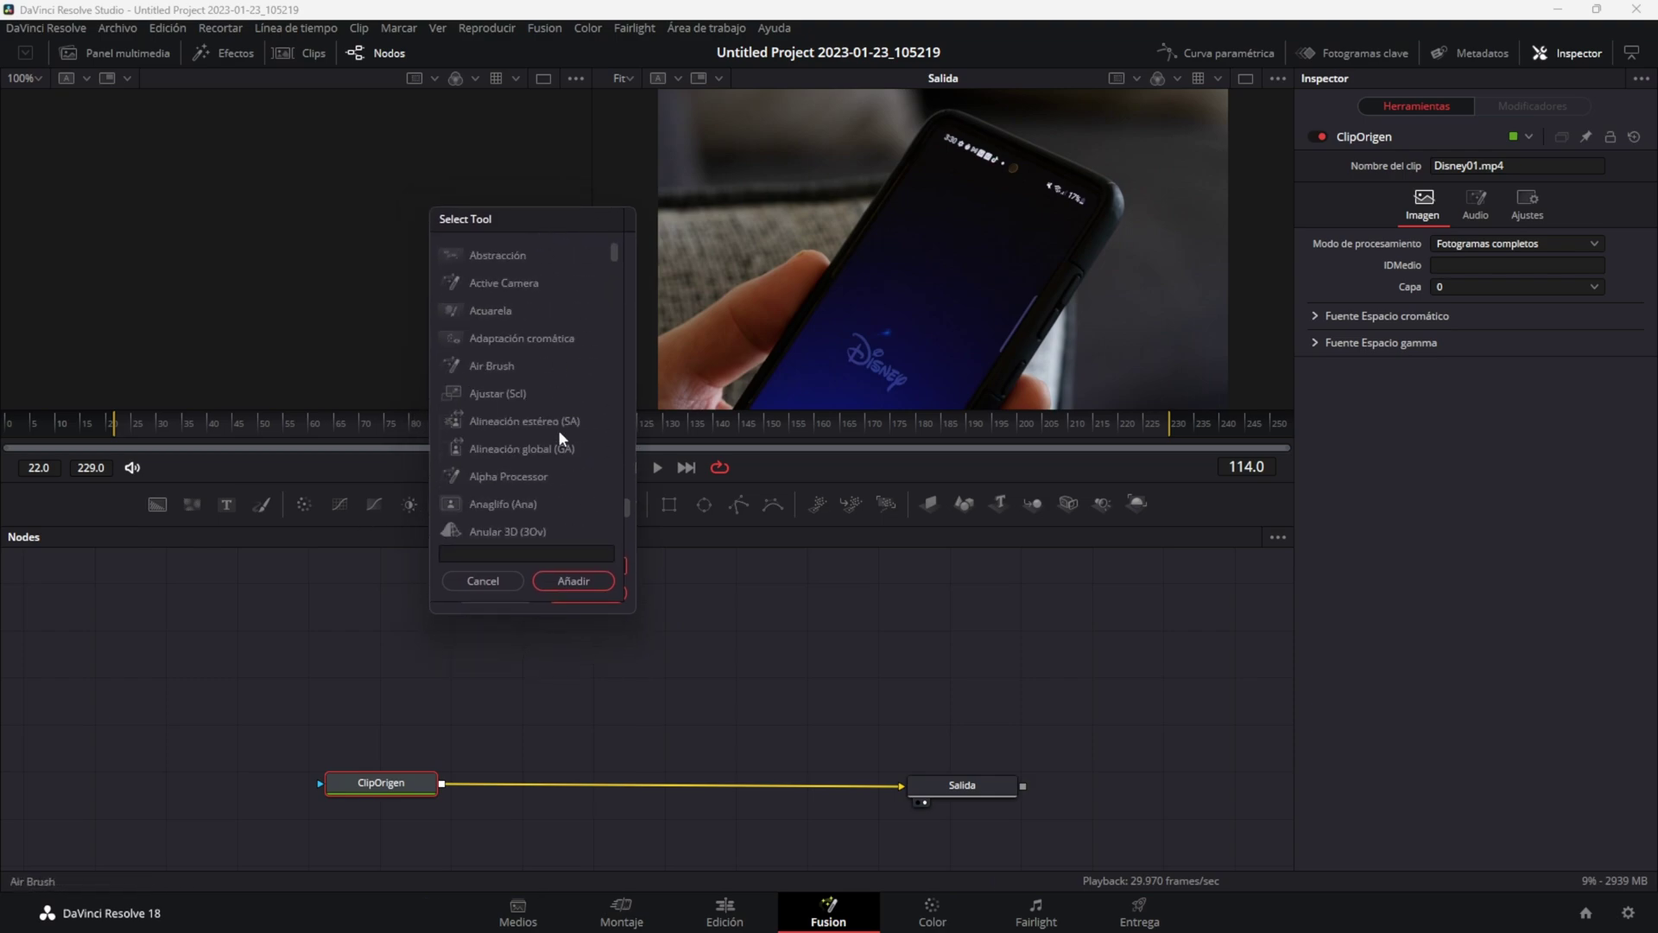
{"action": "left_click", "coordinate": [506, 552]}
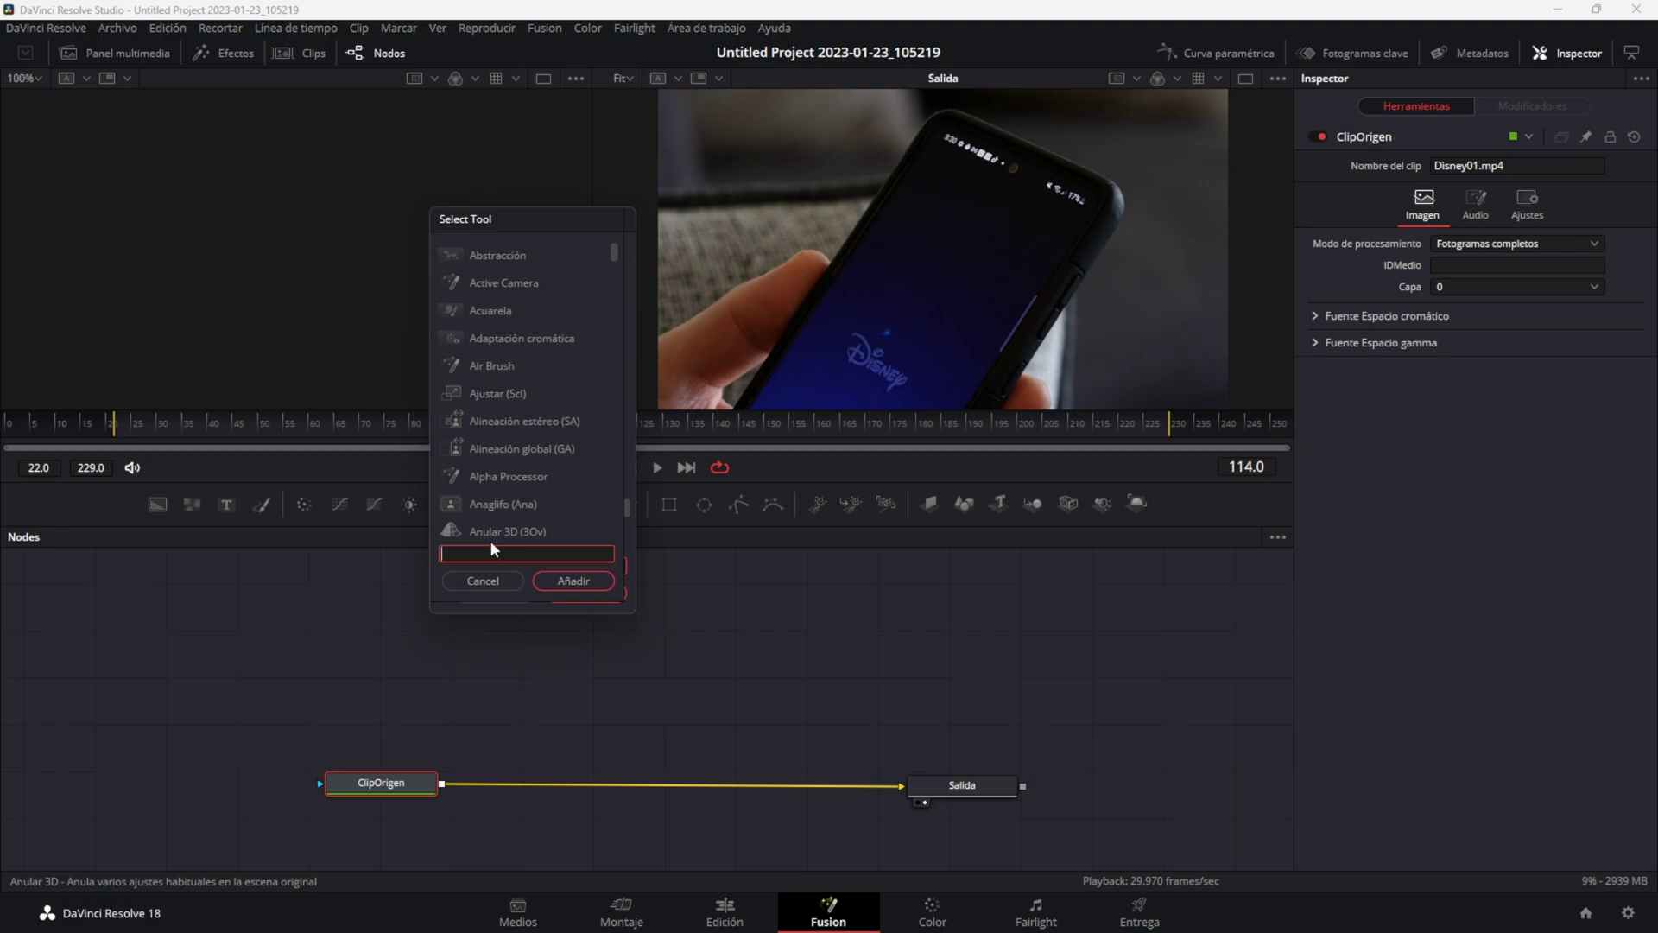
{"action": "type", "text": "texto"}
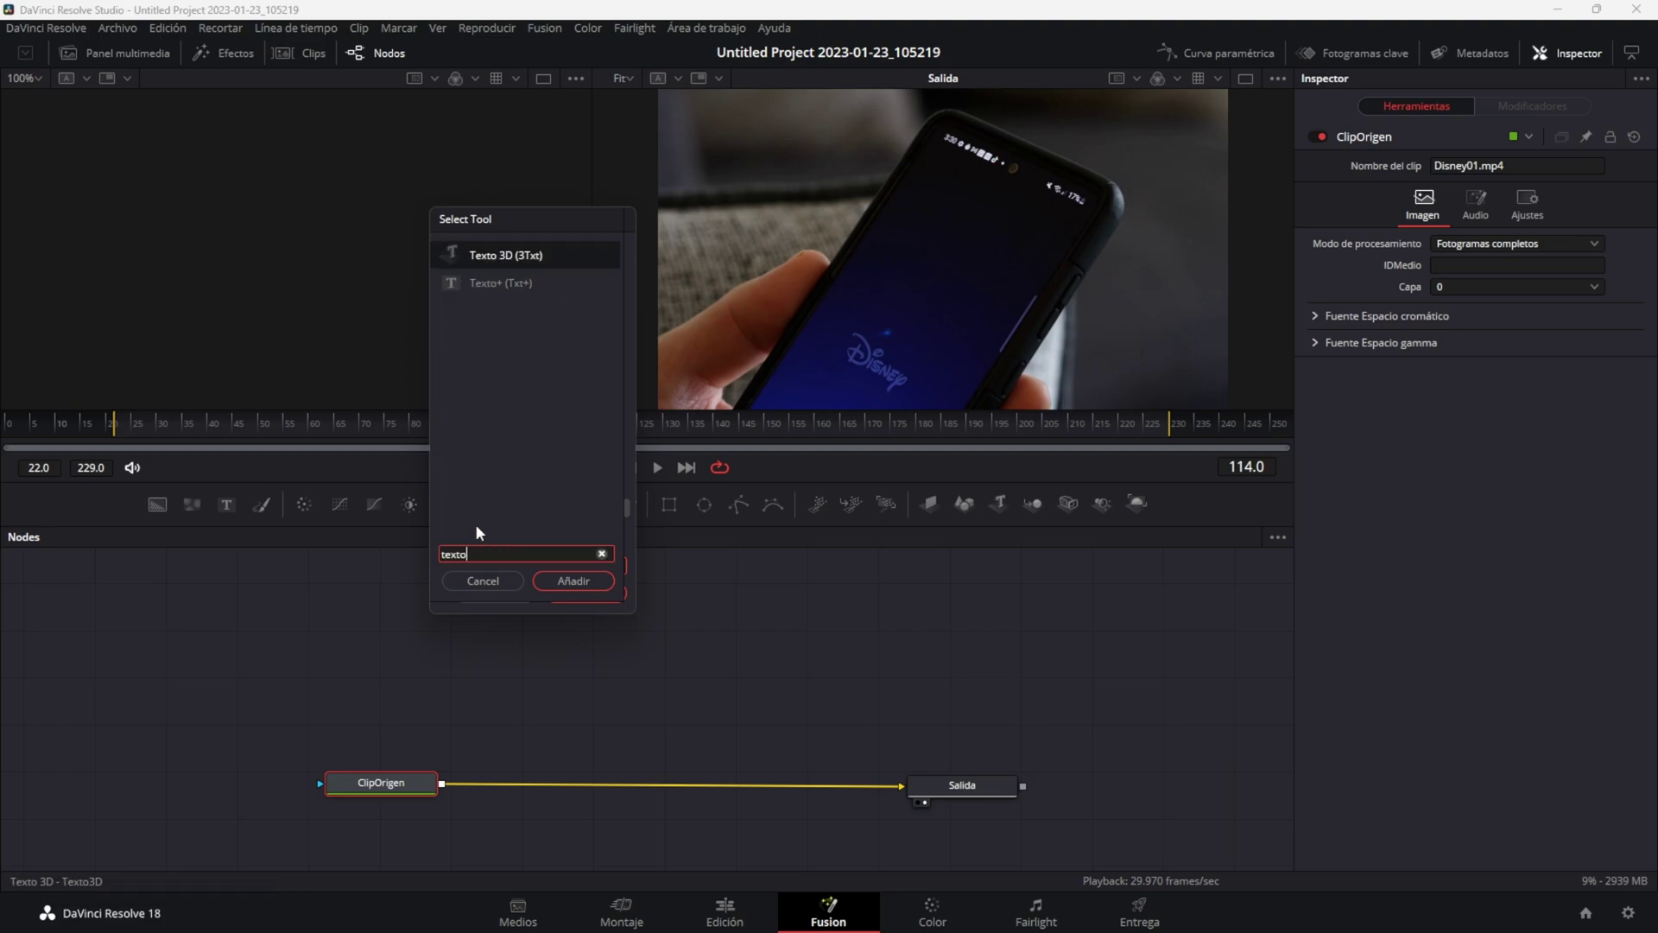
{"action": "left_click", "coordinate": [520, 281]}
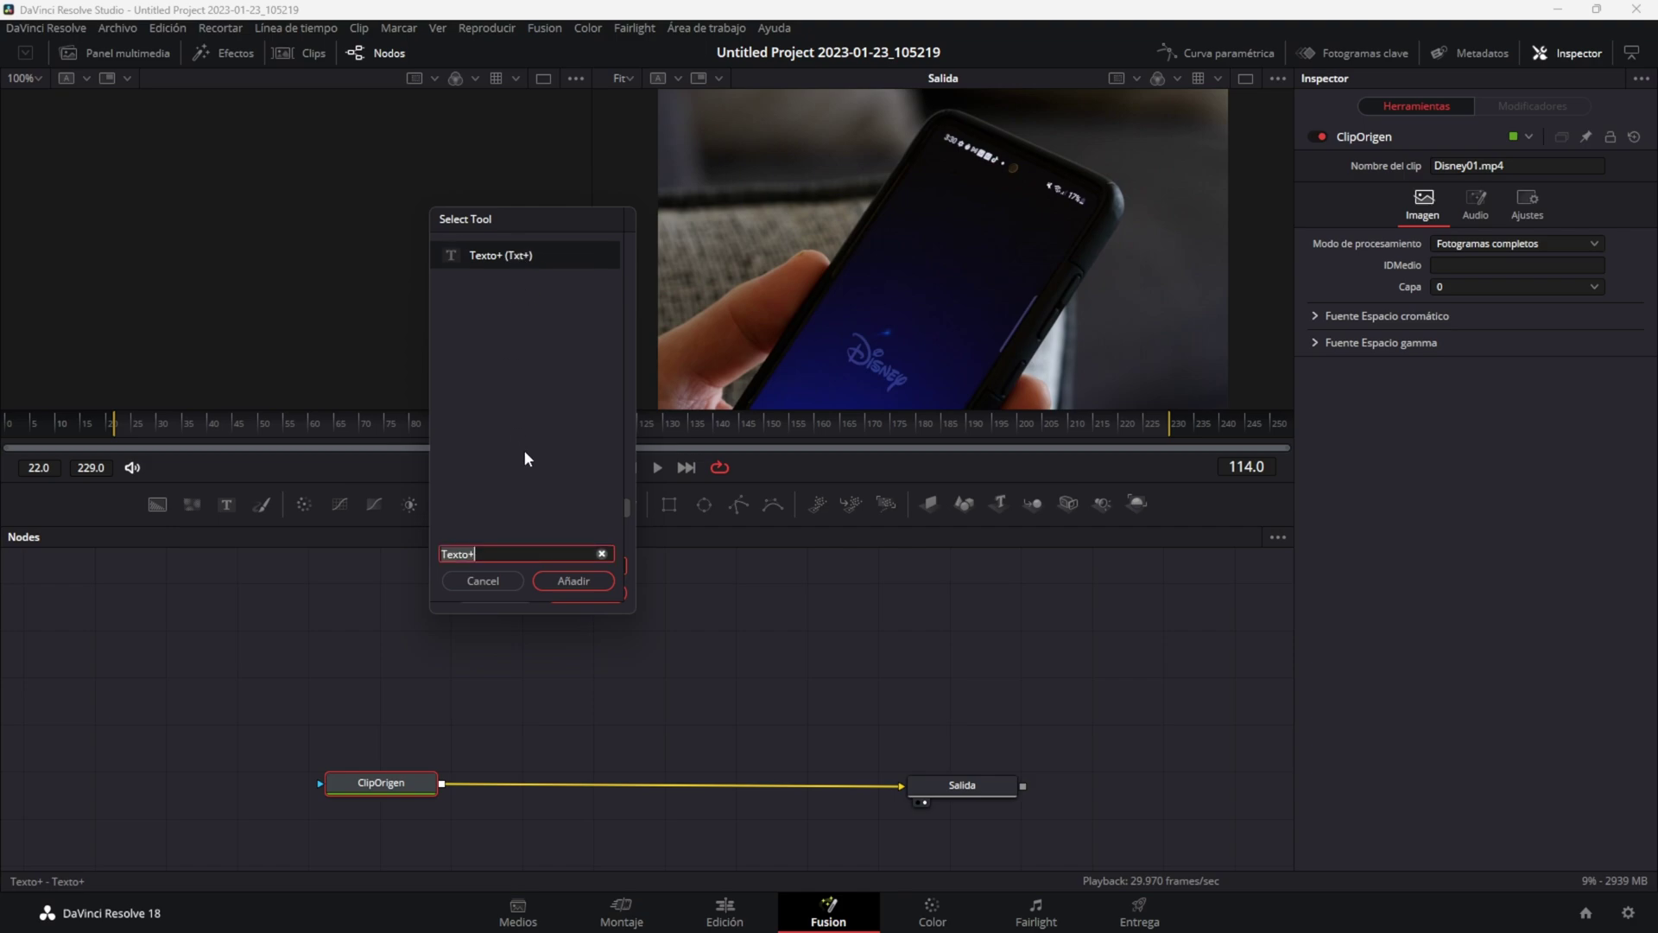
{"action": "left_click", "coordinate": [561, 584]}
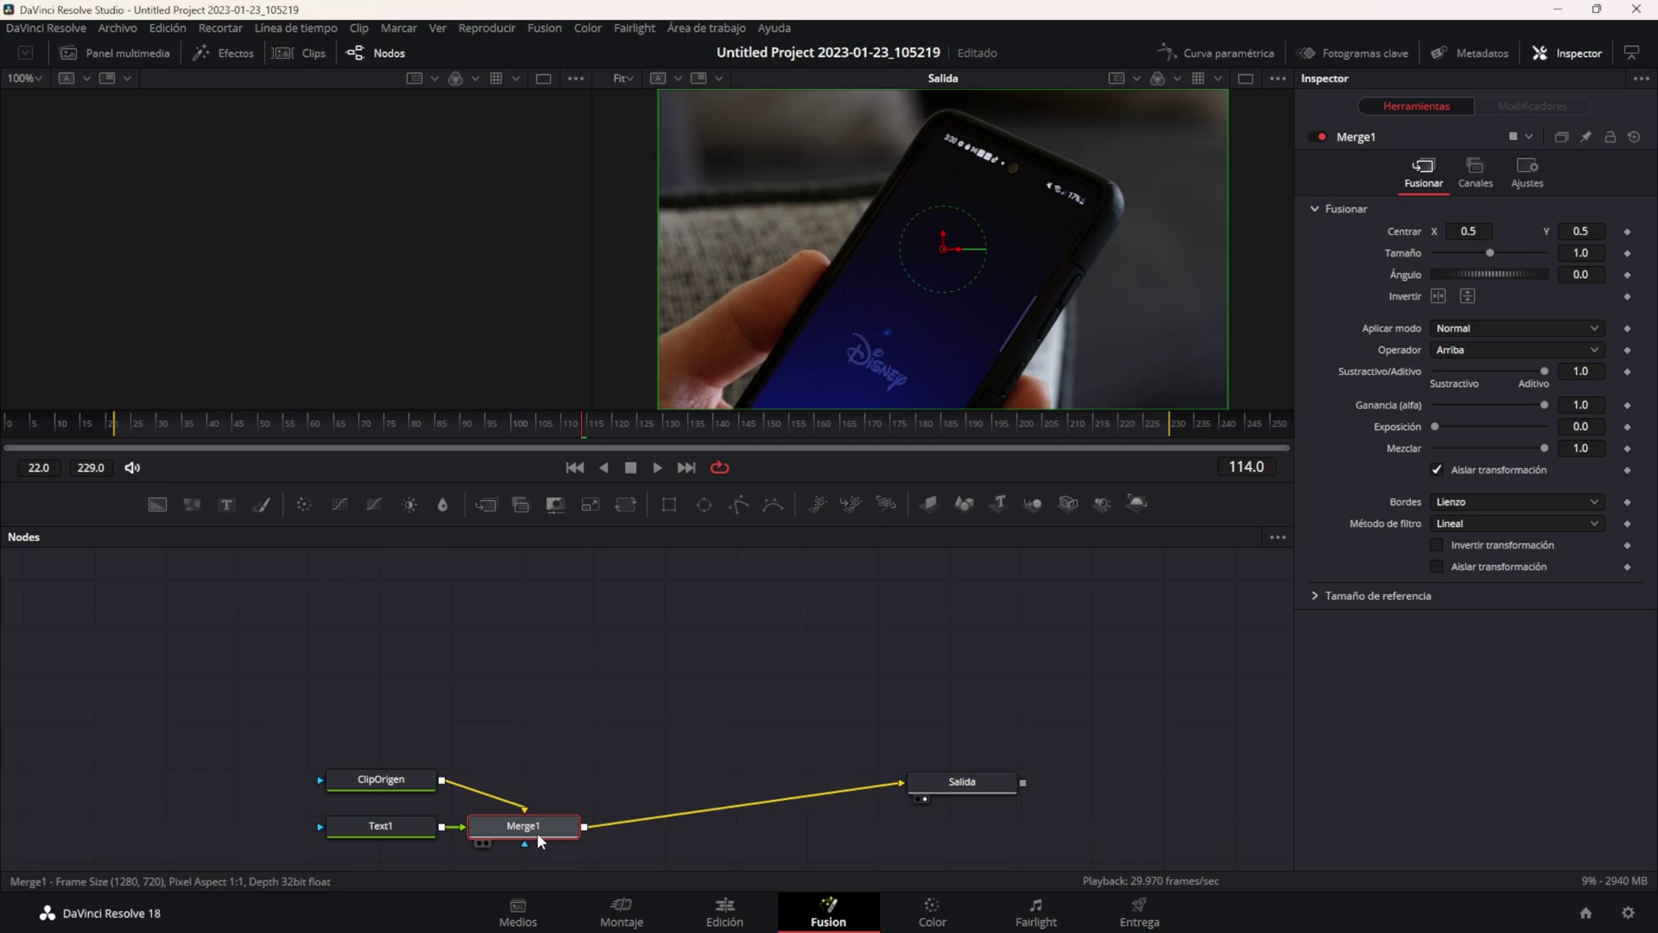
Move Merge1 above ClipOrigen, Text1 above Merge1, and Salida closer to Merge1
{"action": "left_click_drag", "start_coordinate": [536, 831], "coordinate": [545, 742]}
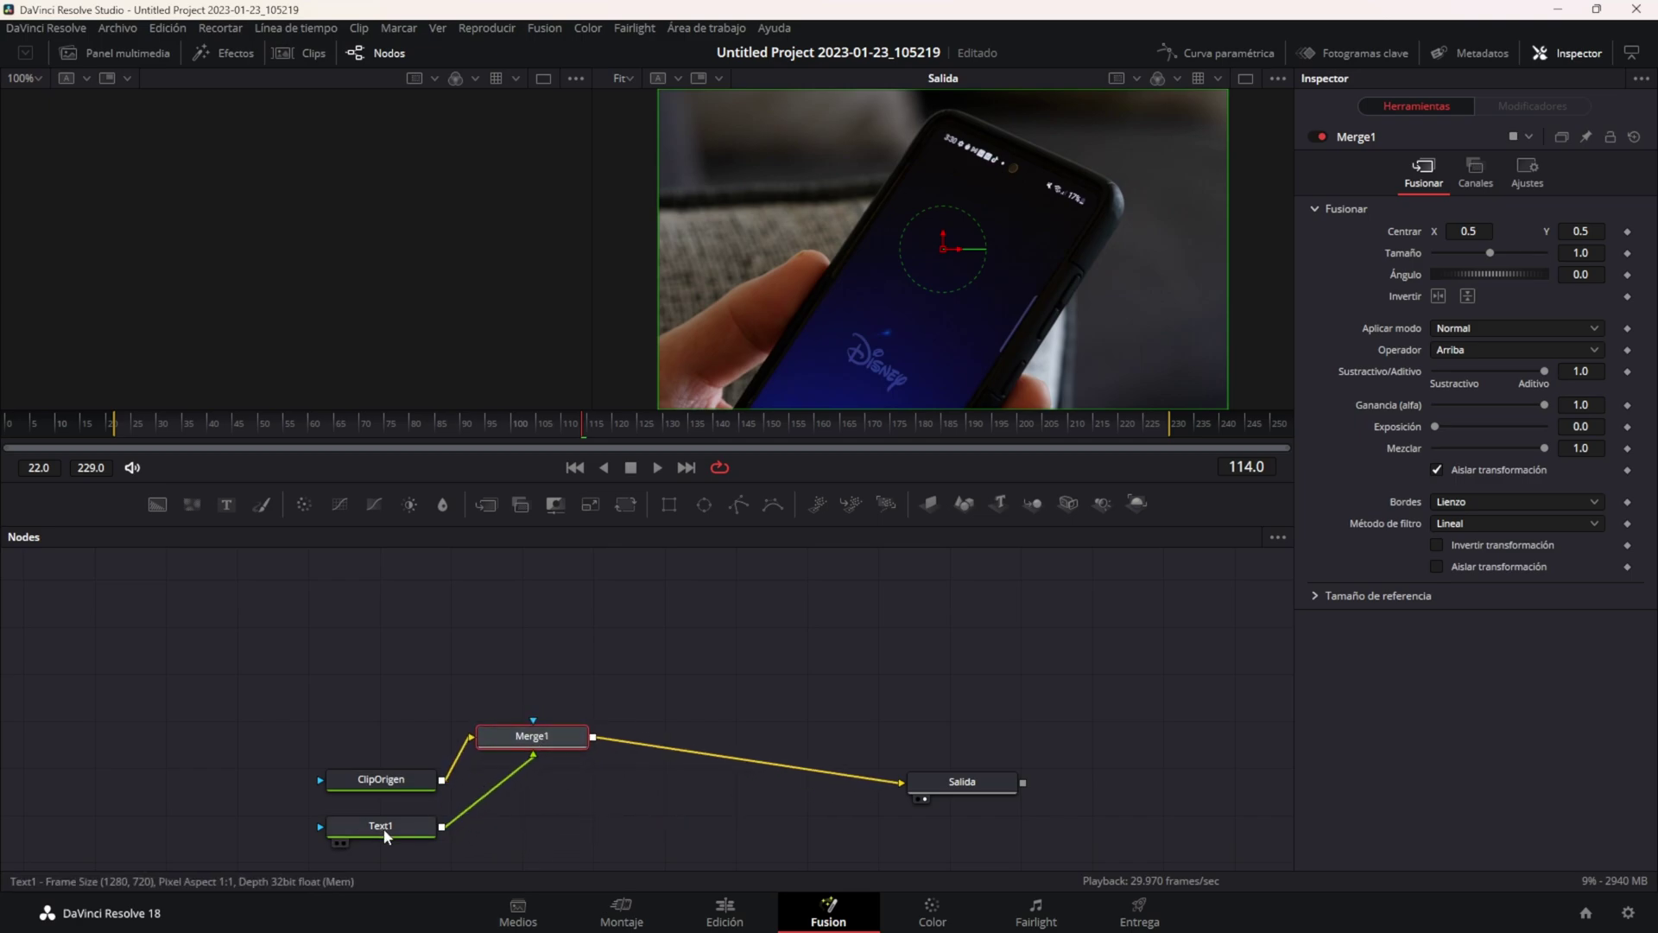
{"action": "left_click_drag", "start_coordinate": [383, 827], "coordinate": [460, 584]}
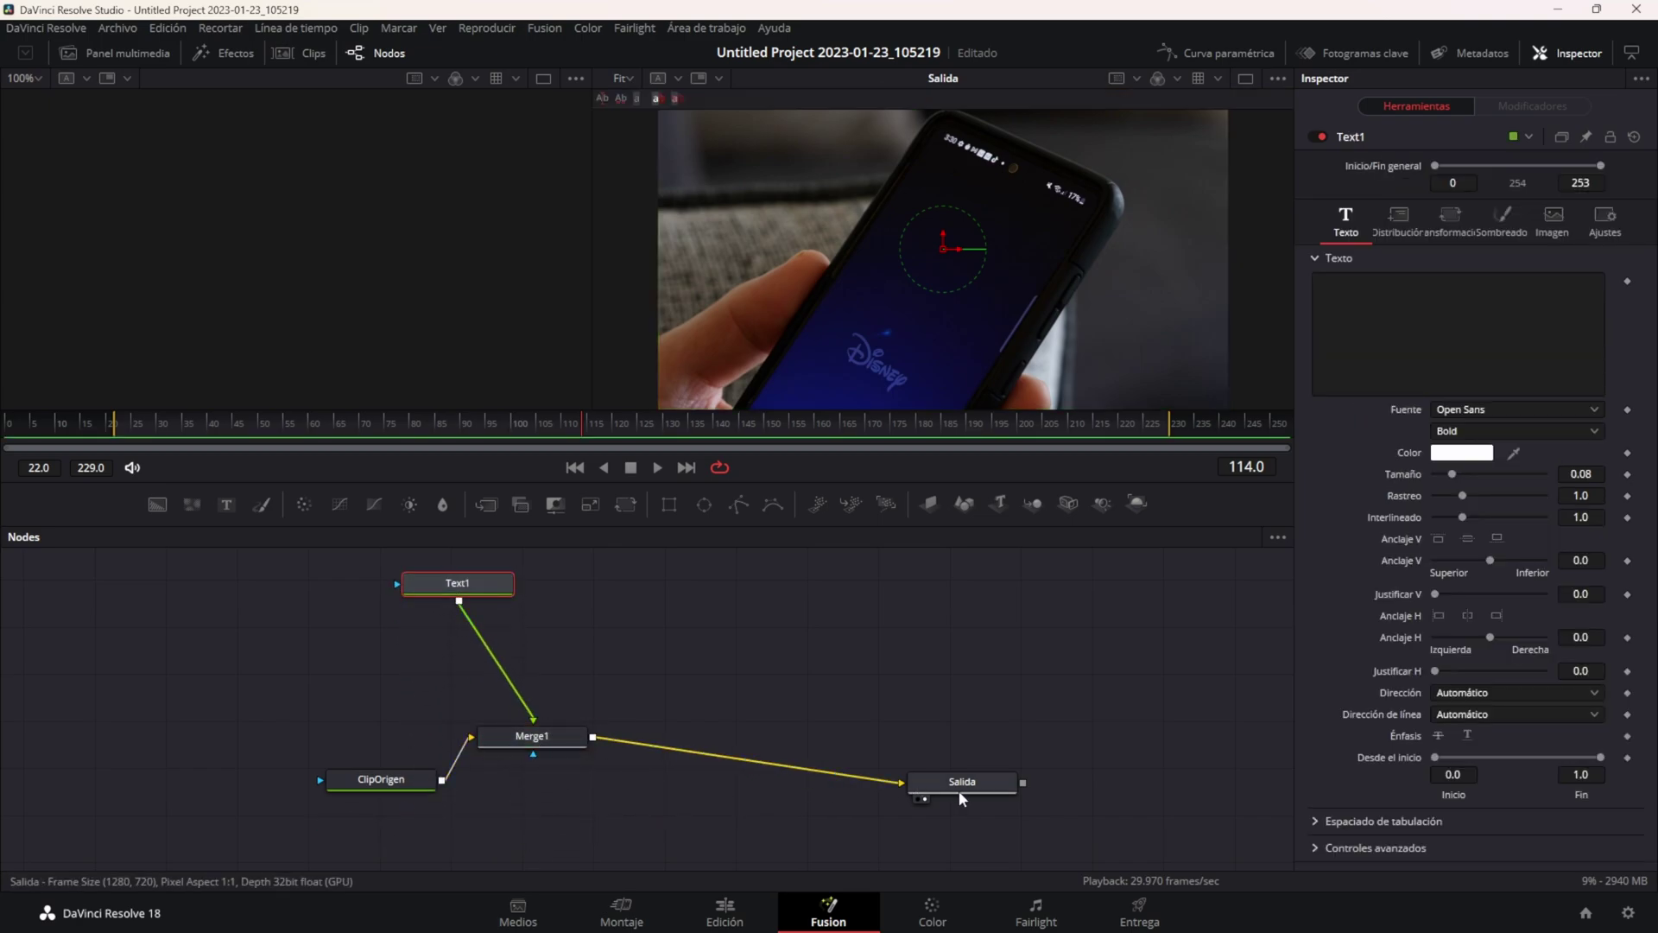
{"action": "left_click_drag", "start_coordinate": [959, 793], "coordinate": [865, 792]}
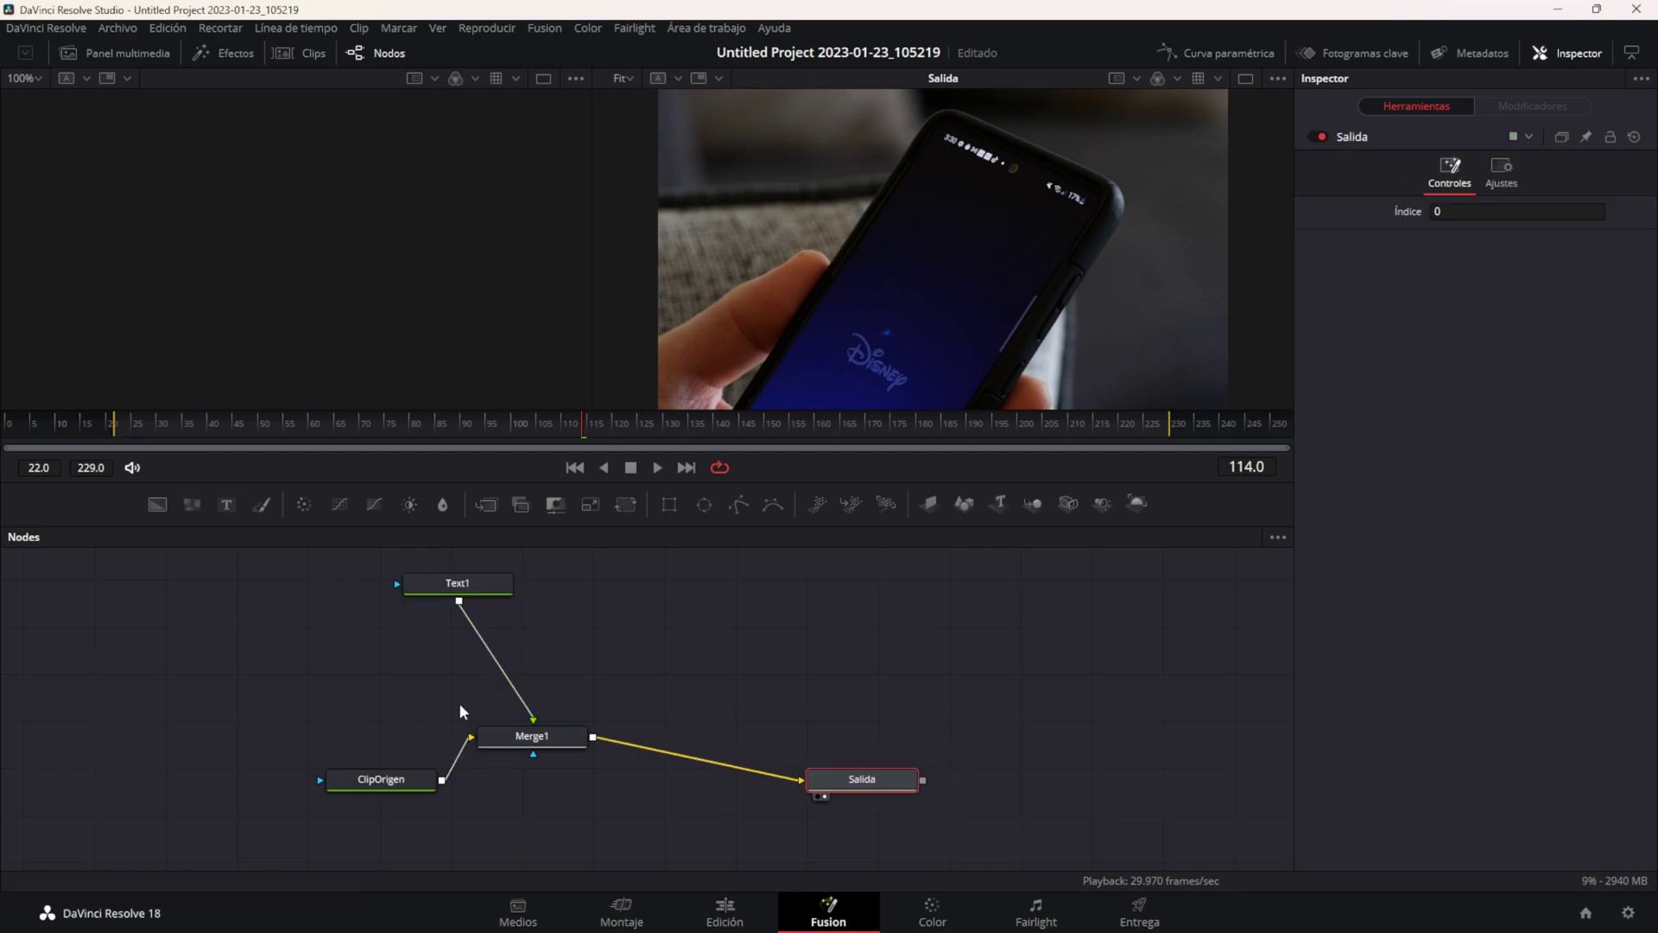
{"action": "left_click_drag", "start_coordinate": [461, 711], "coordinate": [593, 785]}
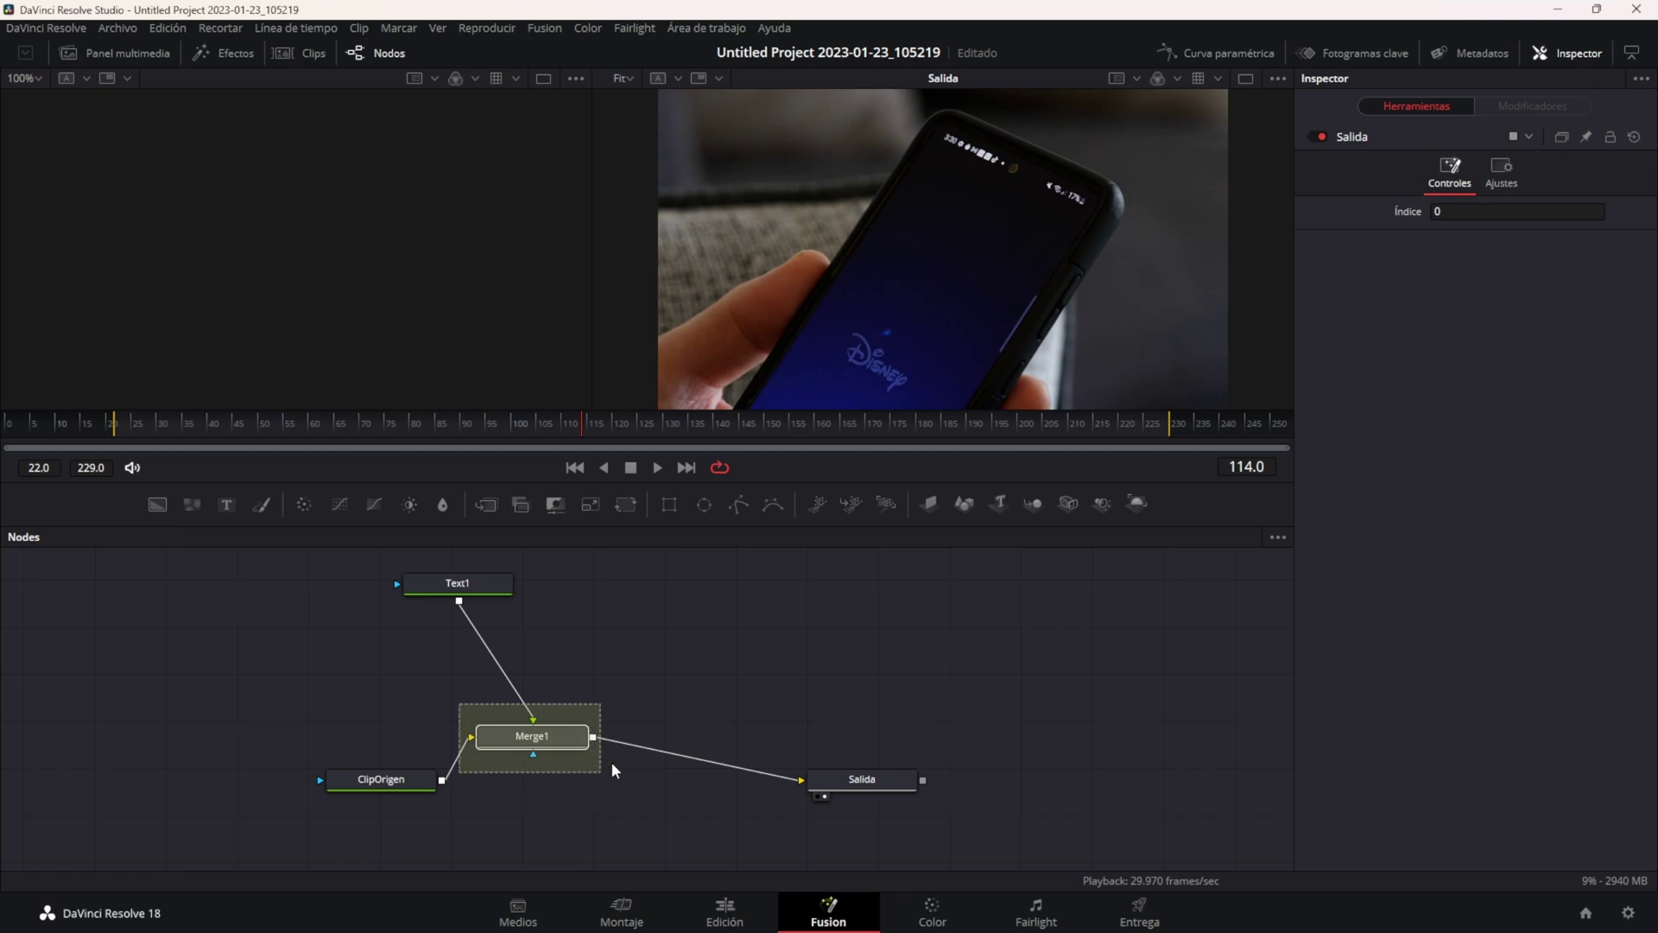
{"action": "left_click_drag", "start_coordinate": [591, 777], "coordinate": [609, 770]}
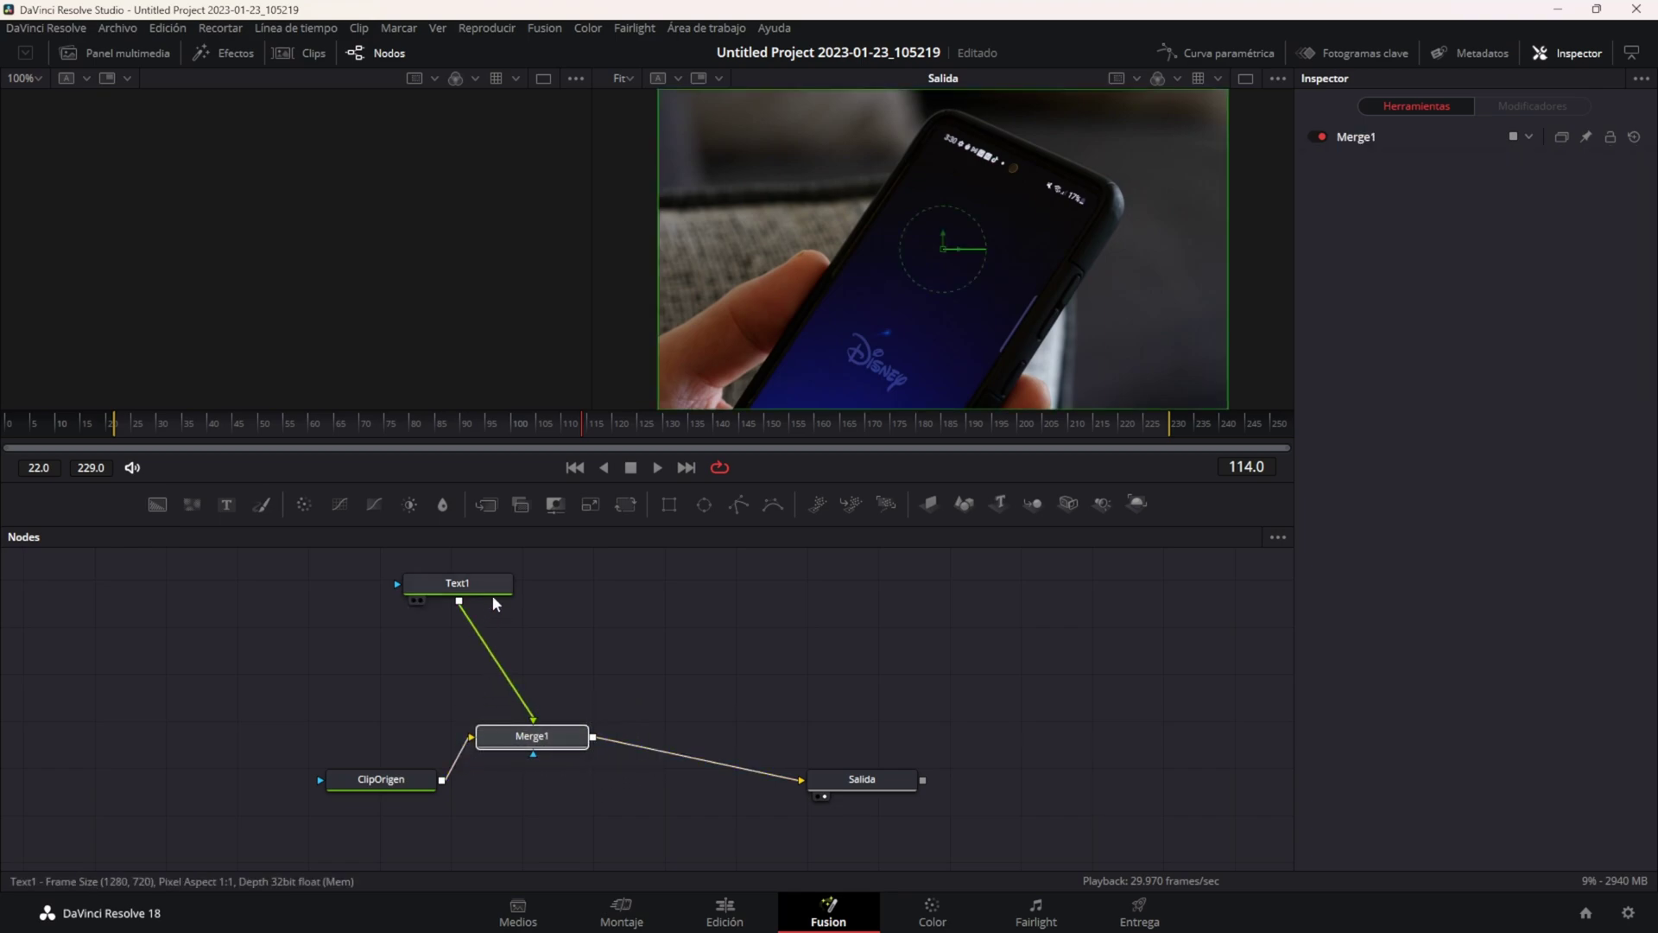
{"action": "left_click_drag", "start_coordinate": [397, 560], "coordinate": [560, 629]}
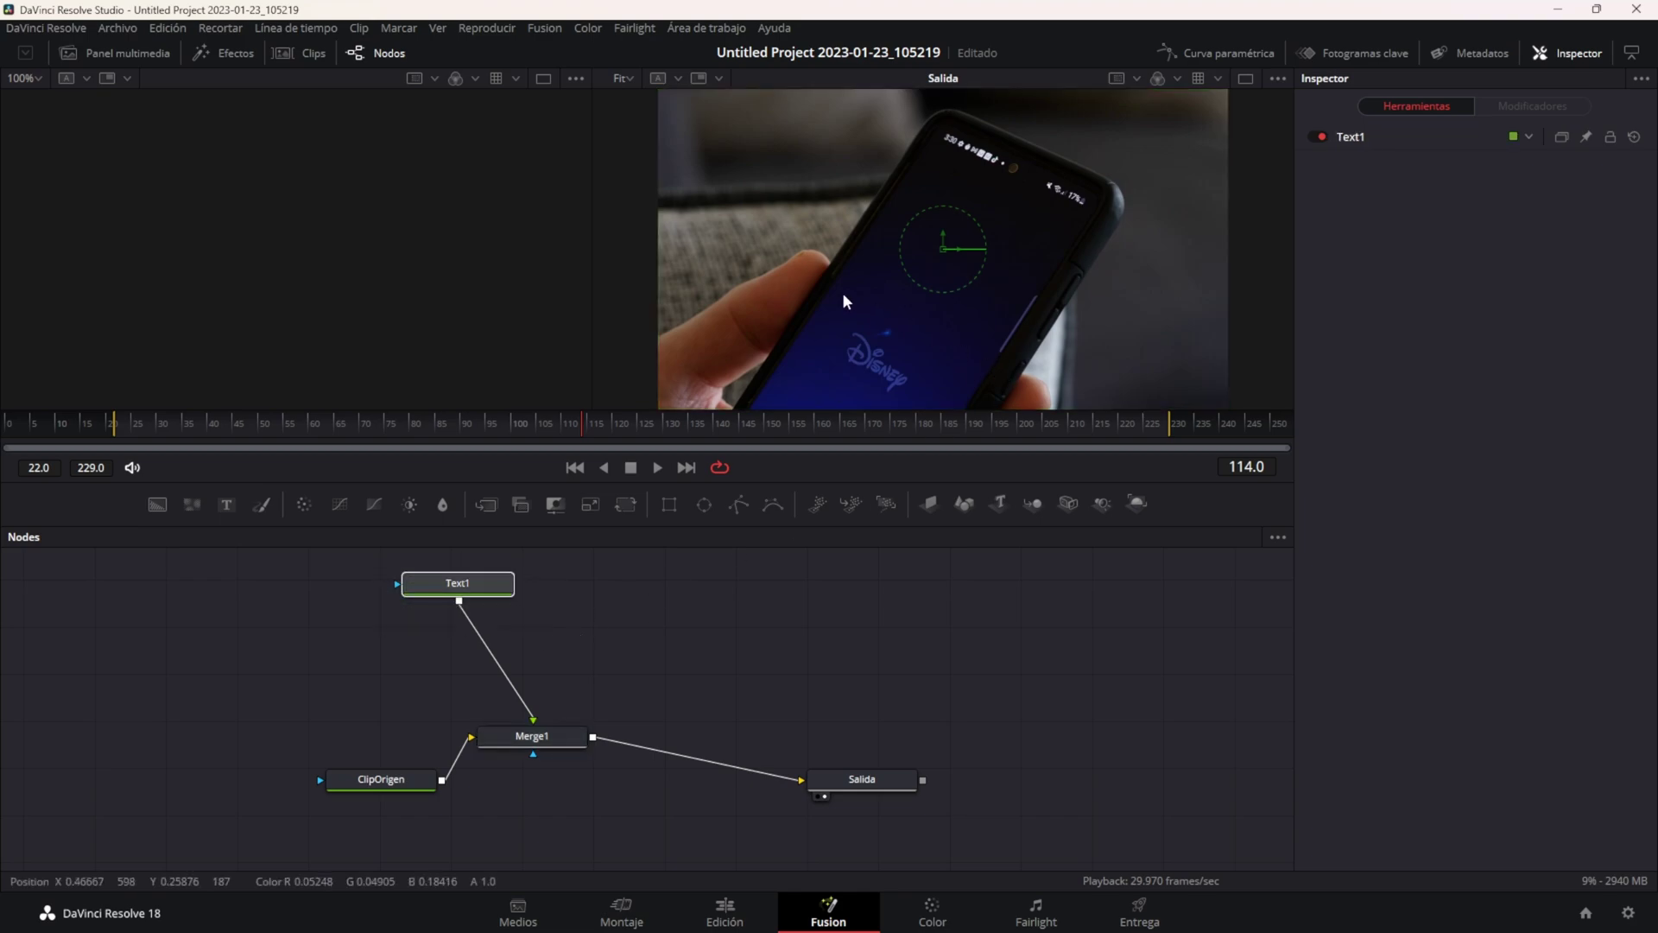
Align Text1 directly above Merge1, ClipOrigen below it, and Salida level to the right
{"action": "left_click_drag", "start_coordinate": [561, 739], "coordinate": [503, 722]}
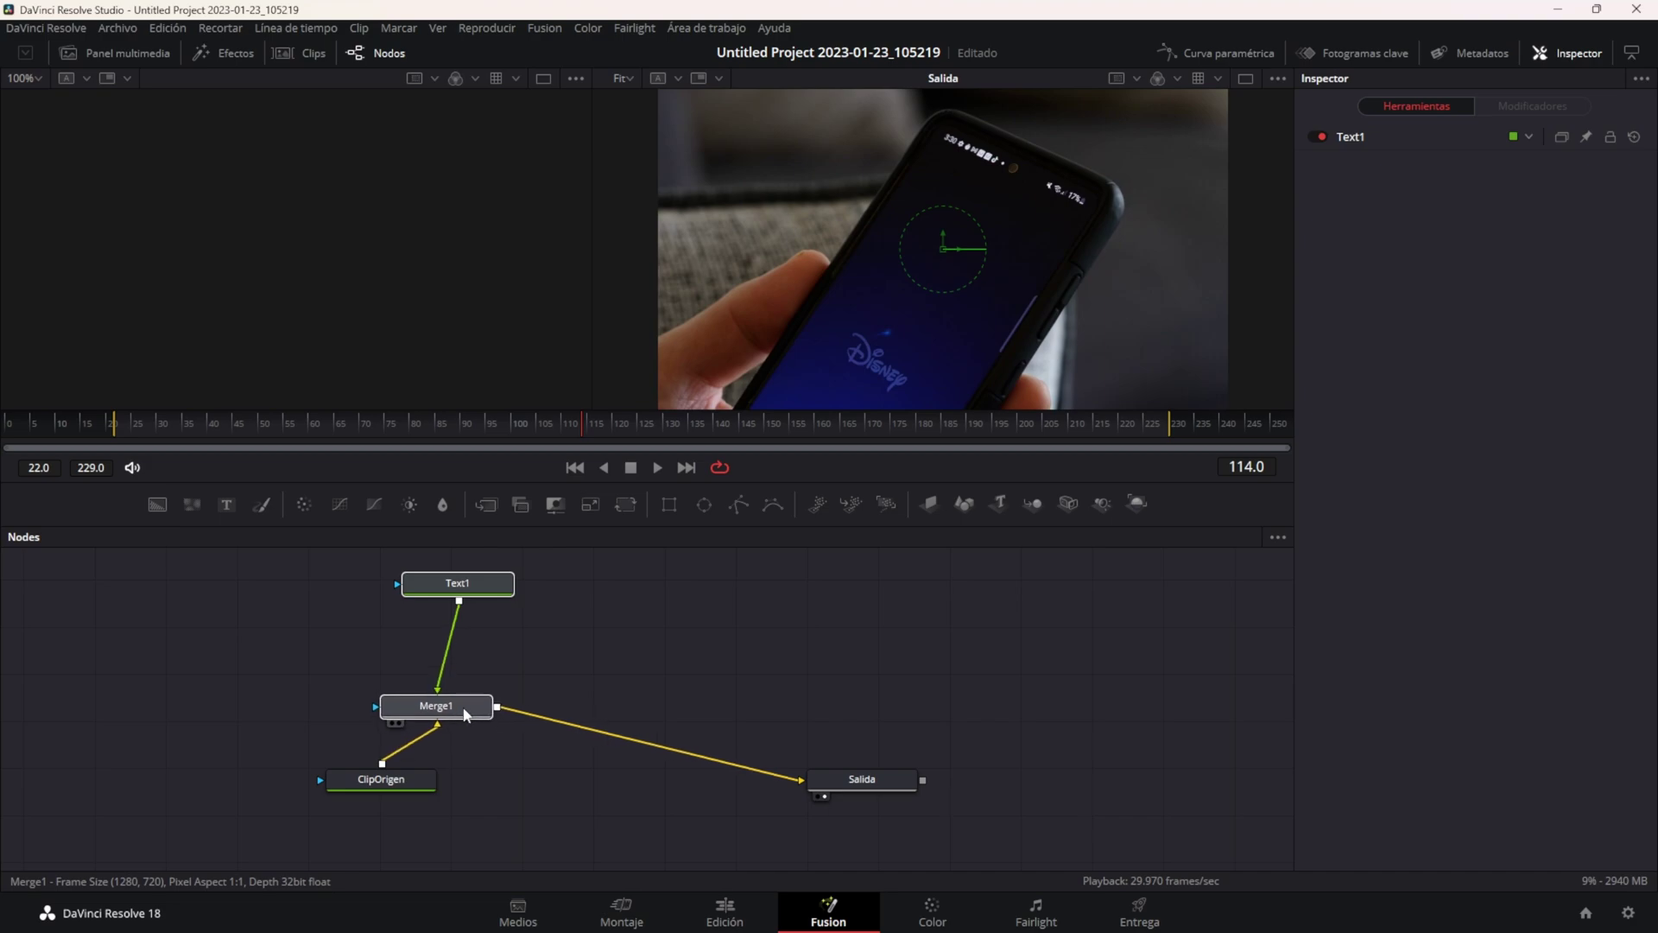
{"action": "left_click_drag", "start_coordinate": [503, 722], "coordinate": [446, 716]}
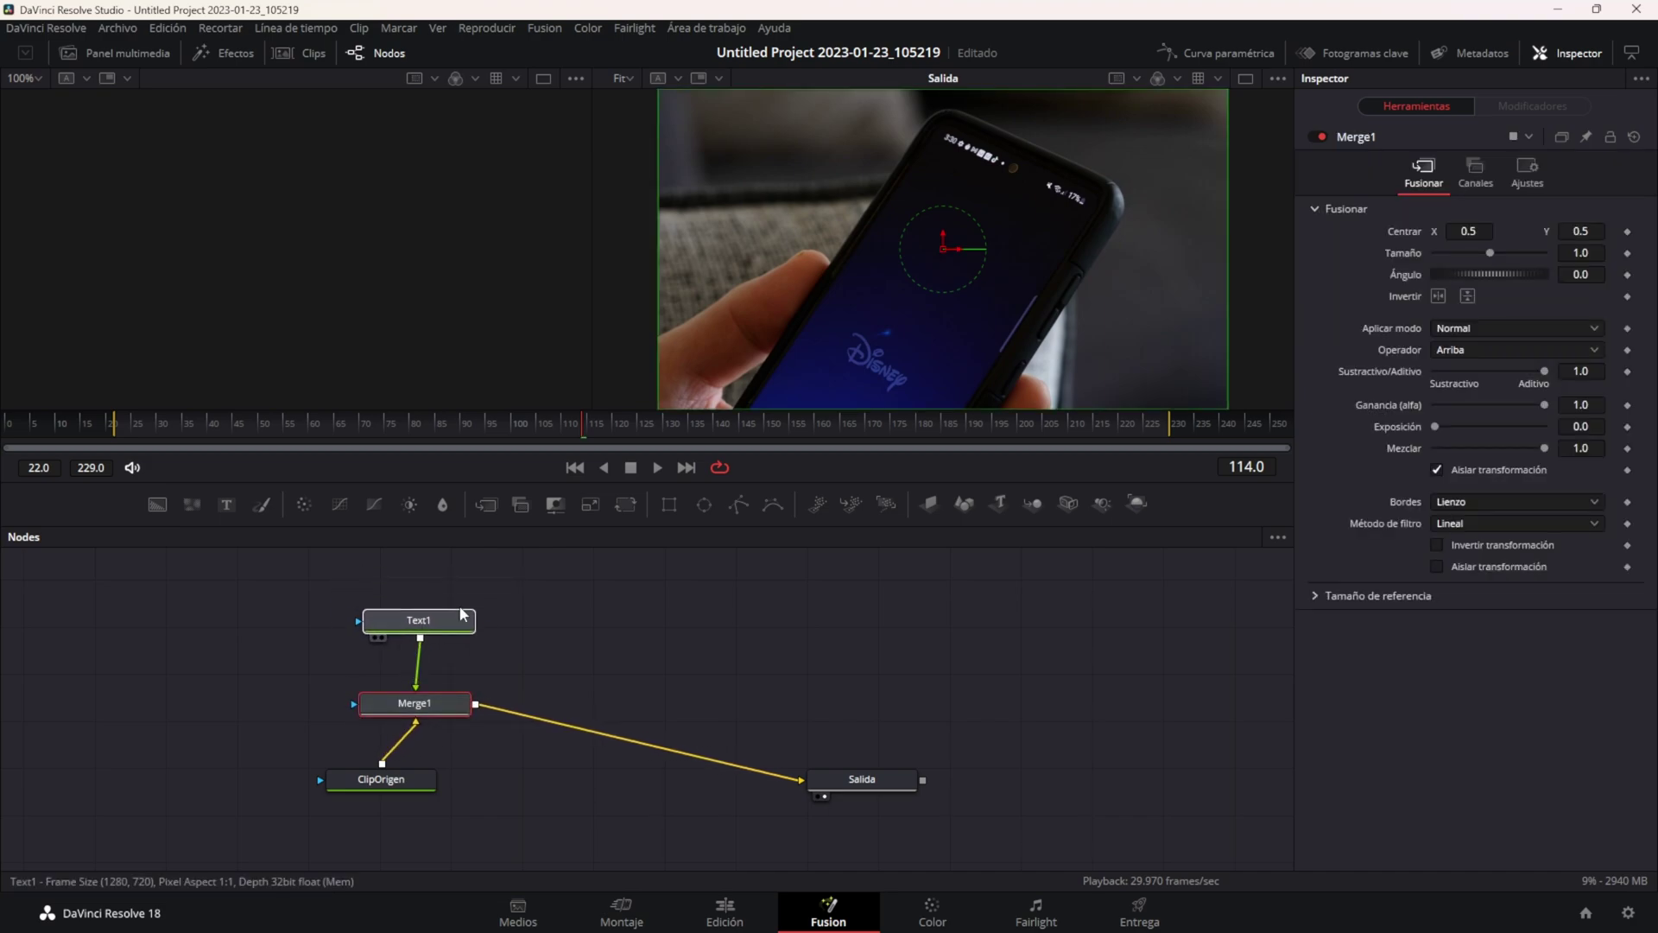
{"action": "left_click_drag", "start_coordinate": [475, 585], "coordinate": [430, 593]}
{"action": "left_click_drag", "start_coordinate": [426, 790], "coordinate": [430, 807]}
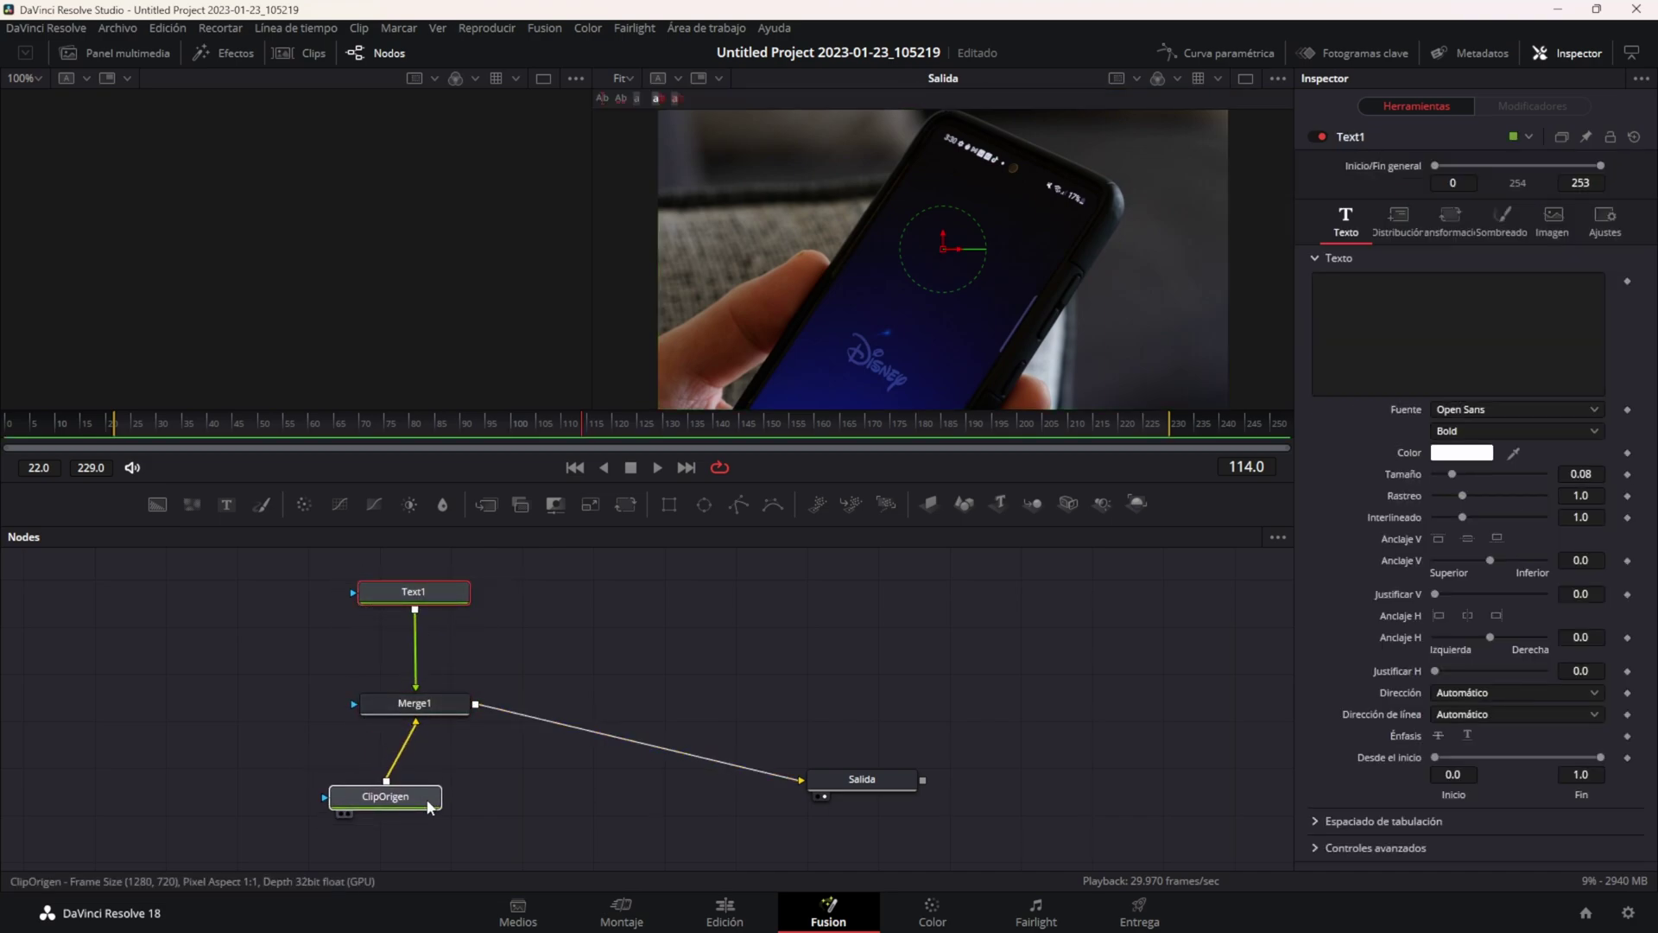
{"action": "left_click_drag", "start_coordinate": [329, 664], "coordinate": [501, 758]}
{"action": "left_click_drag", "start_coordinate": [456, 704], "coordinate": [450, 715]}
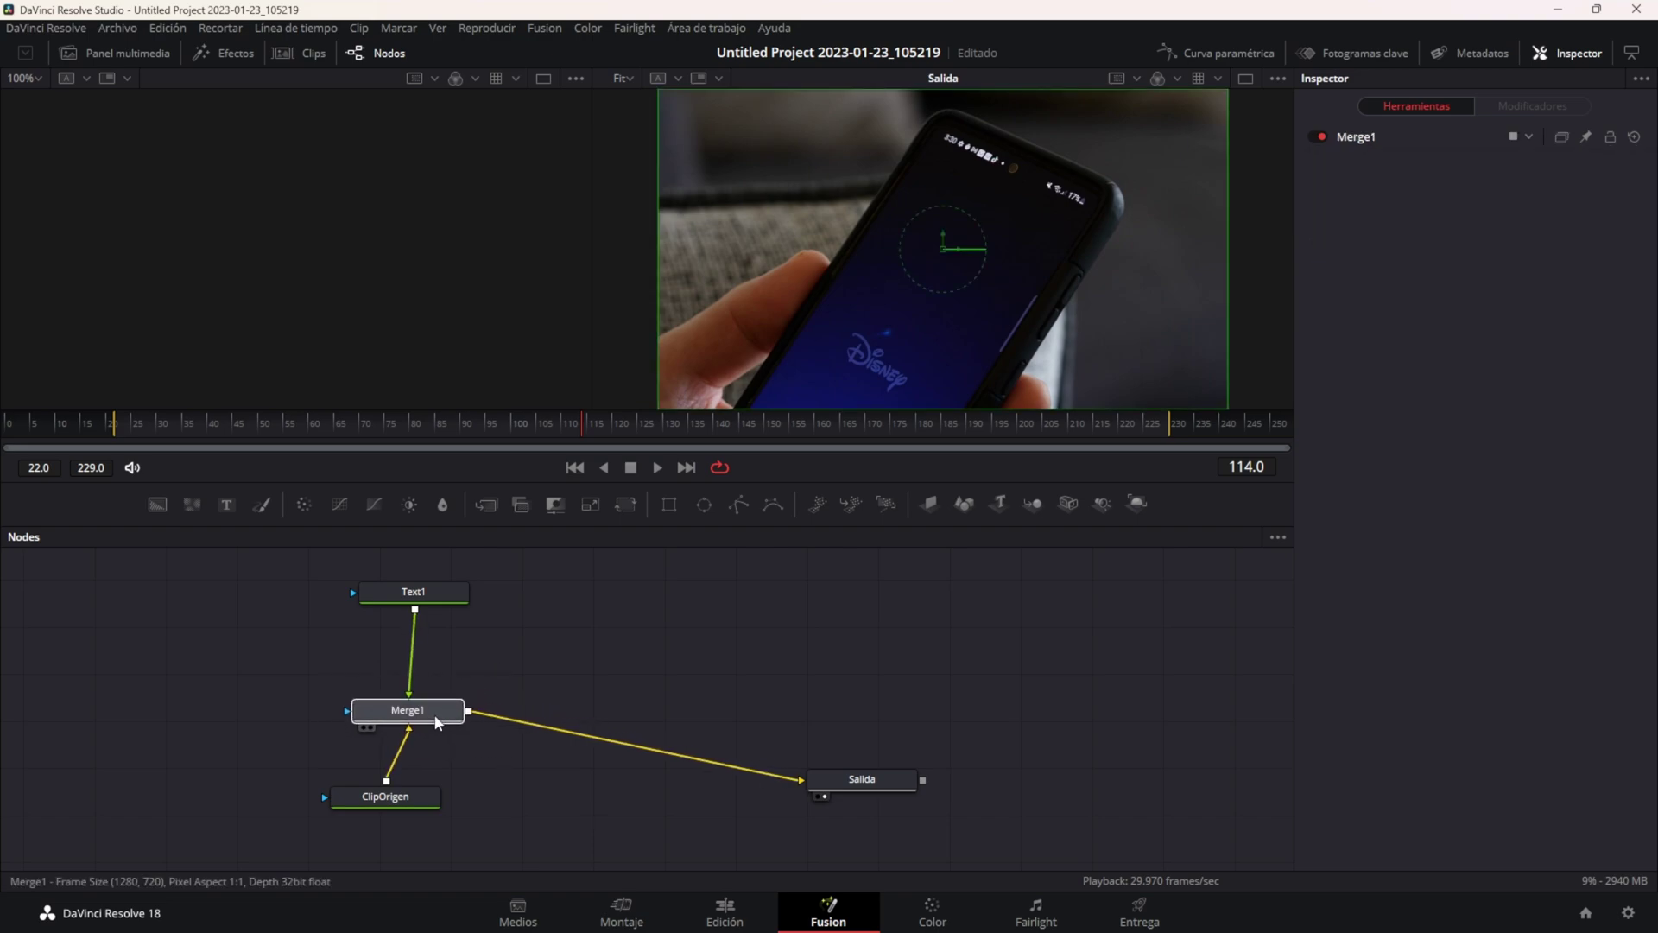
{"action": "left_click_drag", "start_coordinate": [885, 787], "coordinate": [898, 716]}
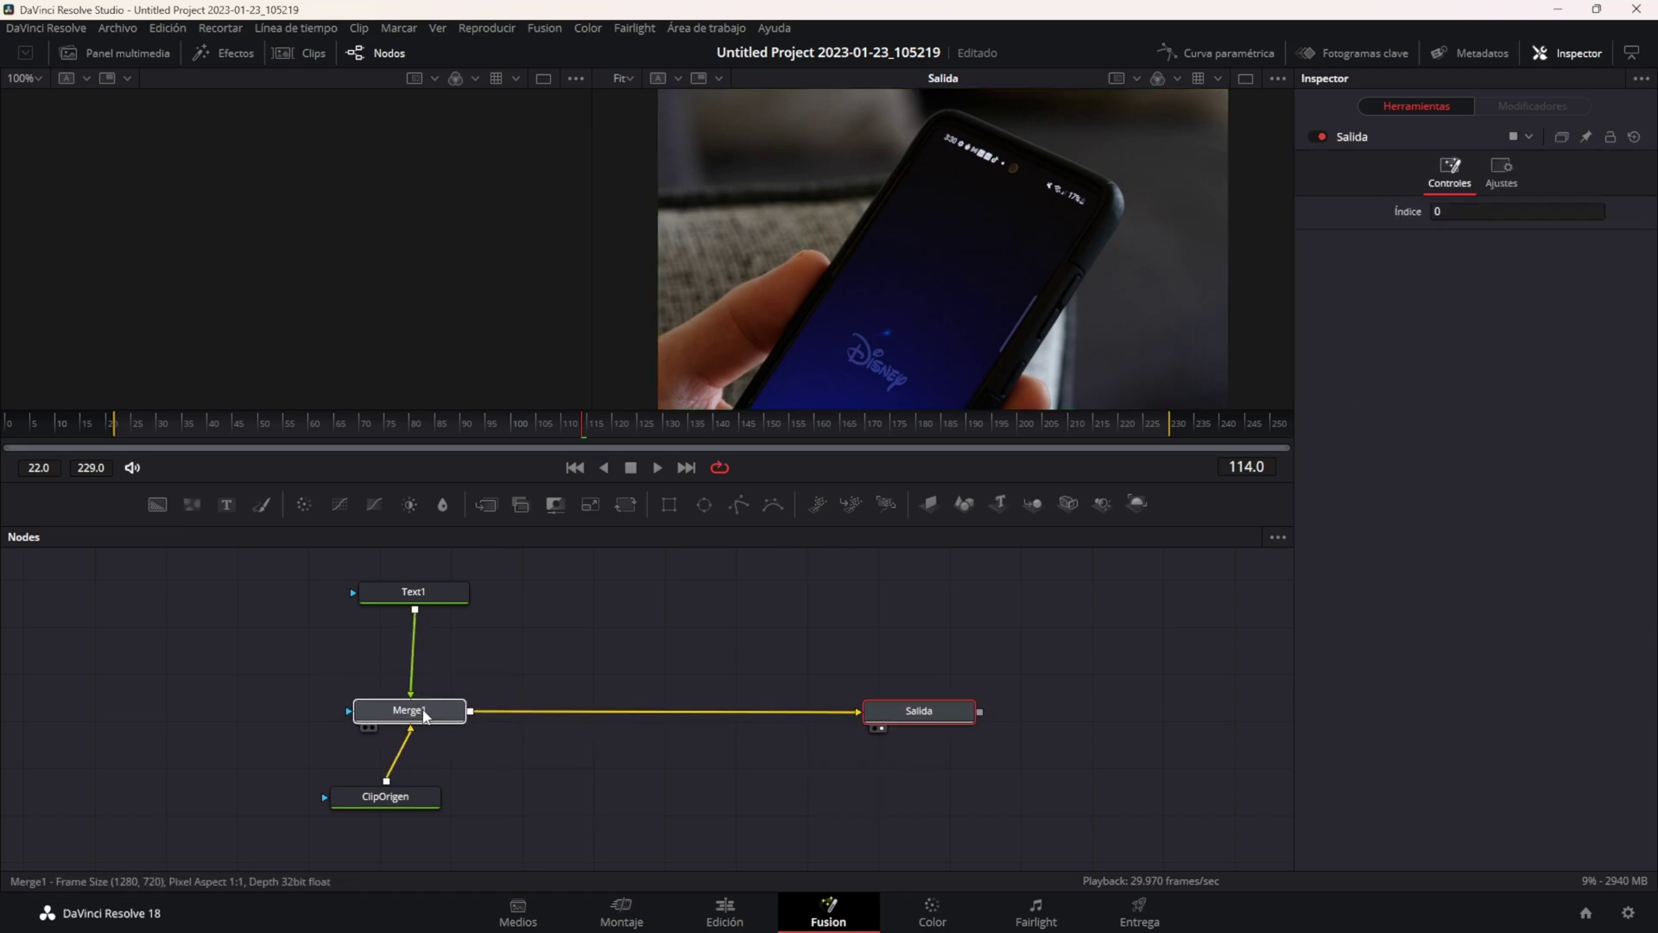
{"action": "left_click_drag", "start_coordinate": [441, 721], "coordinate": [459, 721]}
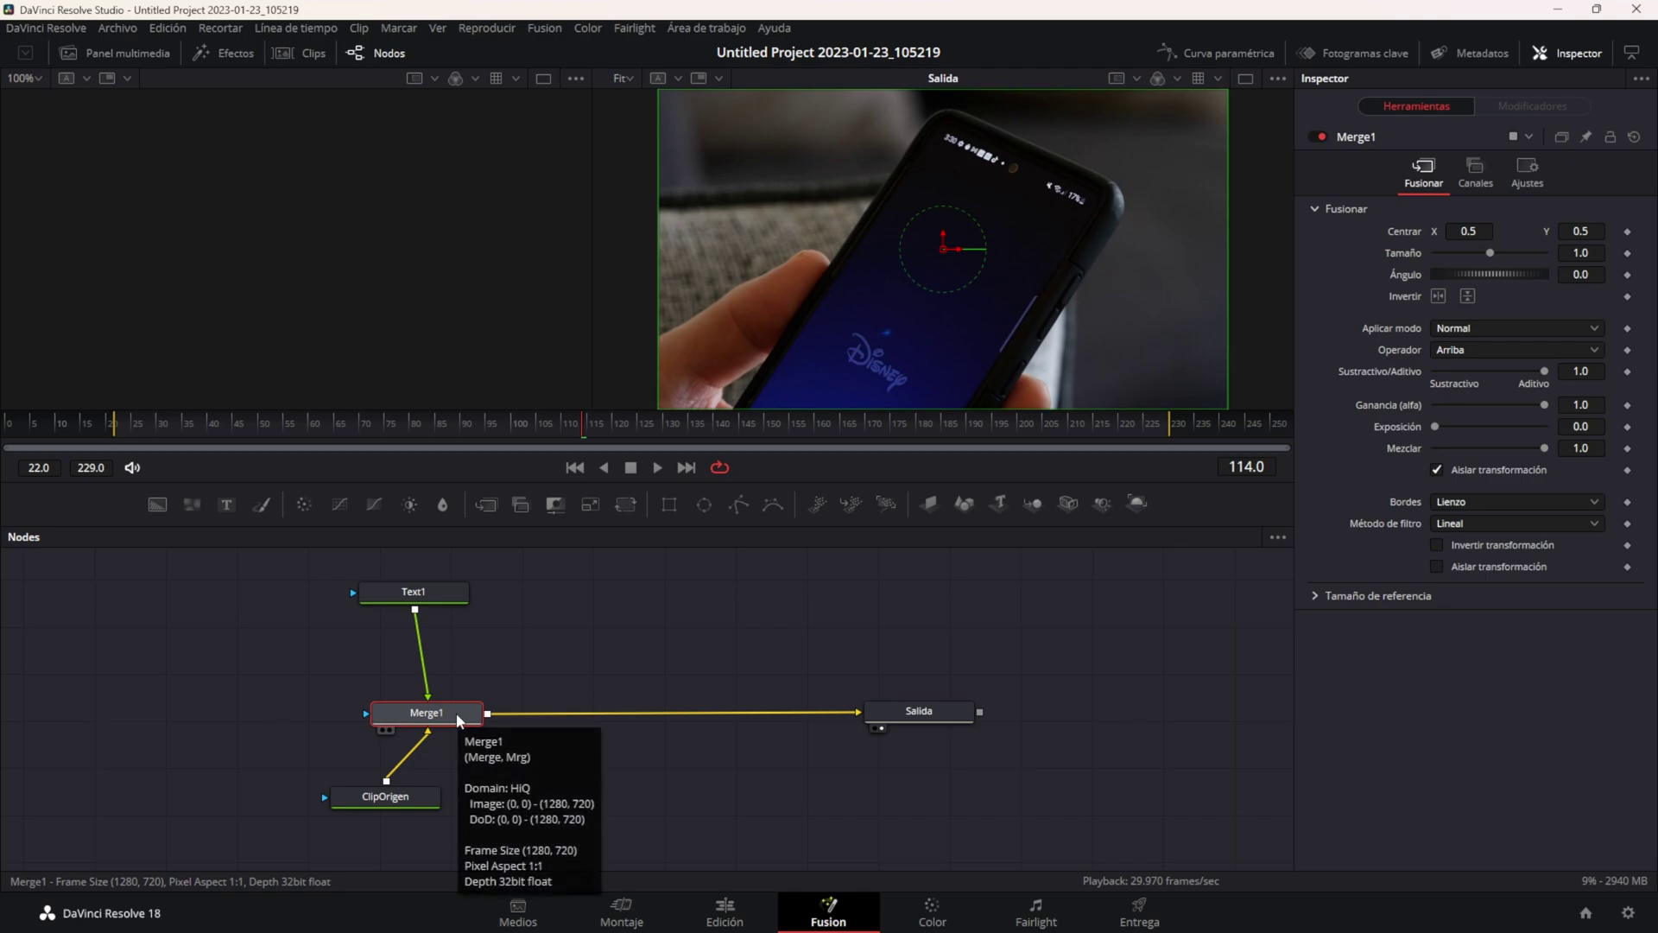
Give the Merge1 node the name 'Union' in the Rename Tool dialog
{"action": "key", "text": "F2"}
{"action": "type", "text": "Union"}
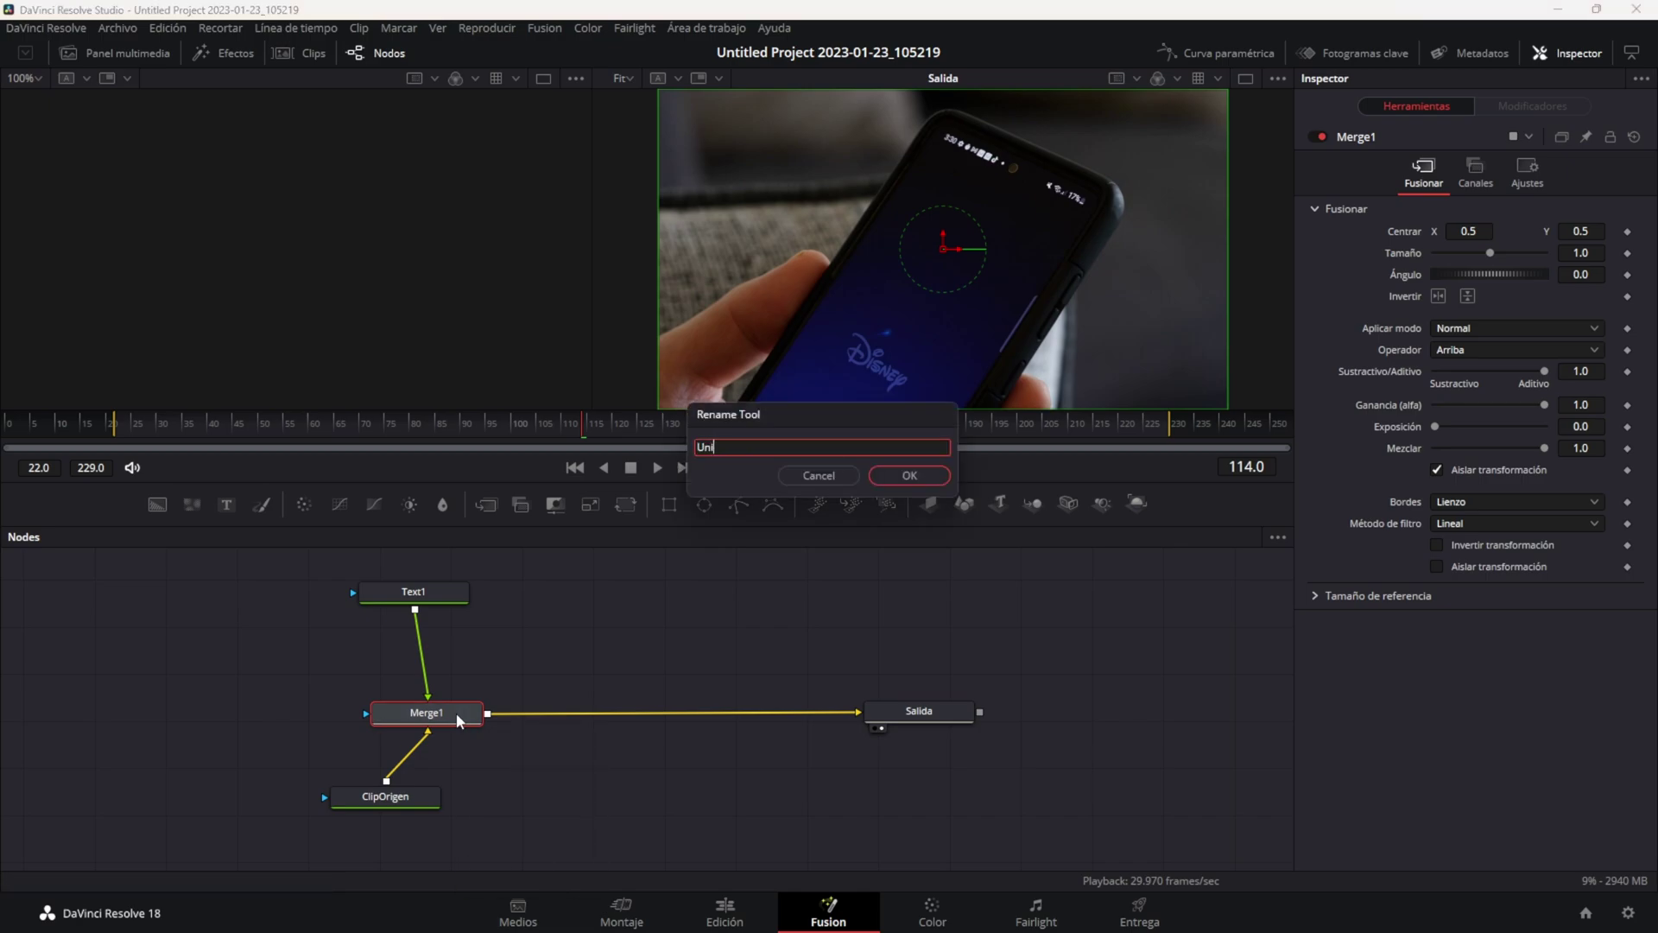
{"action": "key", "text": "Return"}
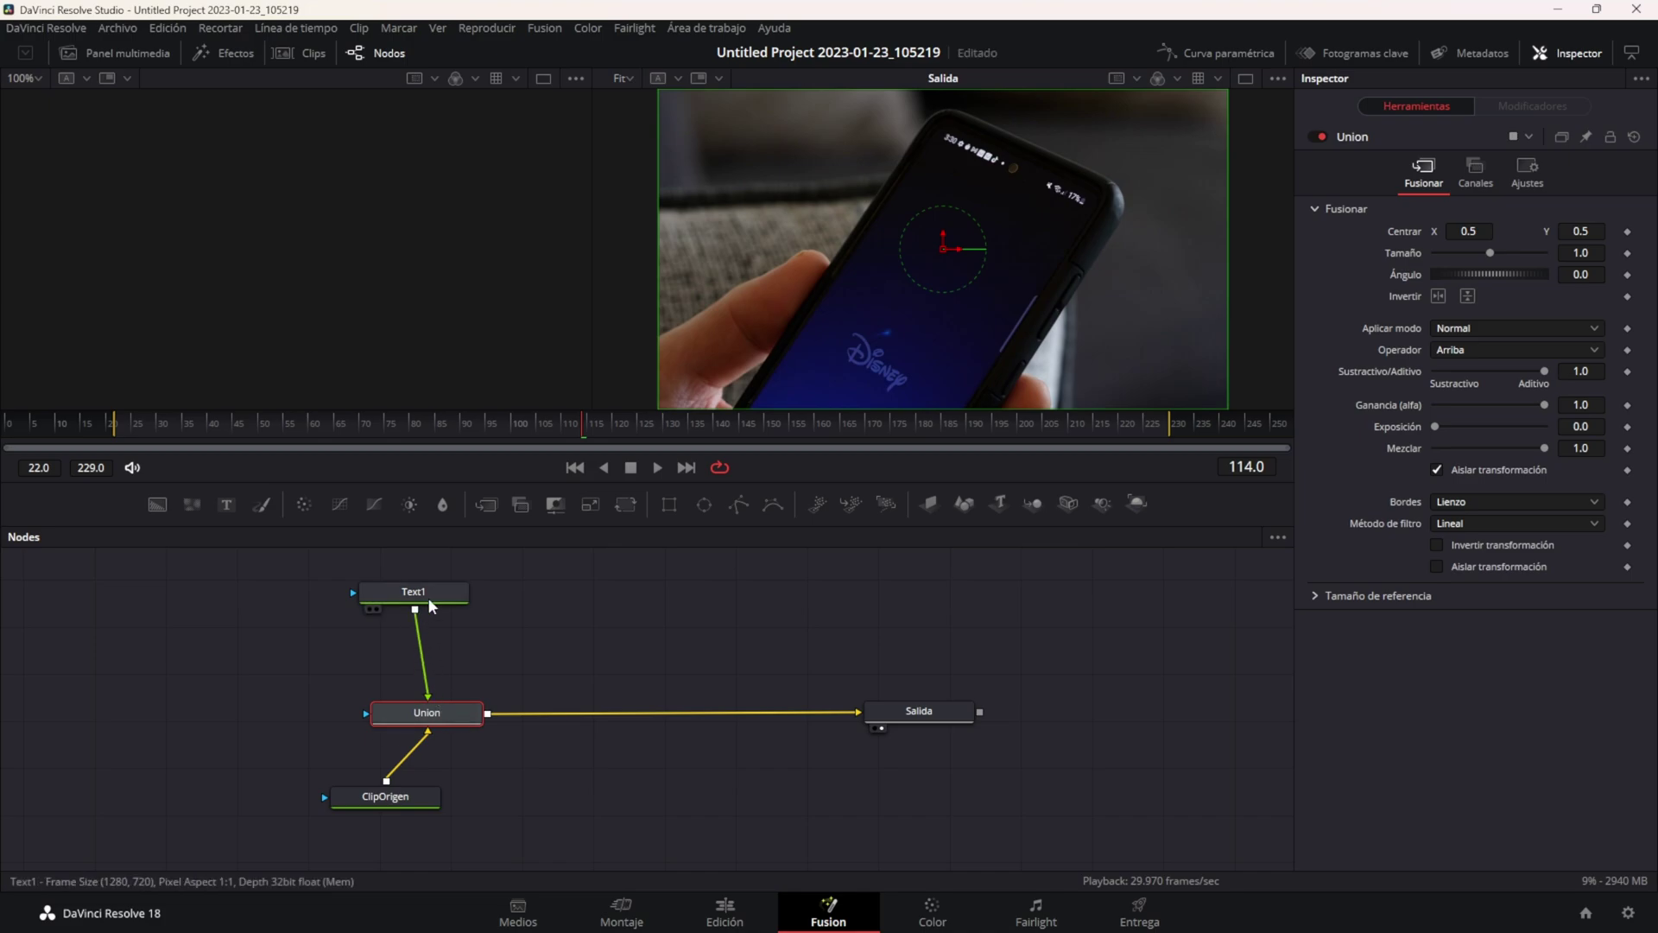
{"action": "left_click", "coordinate": [429, 594]}
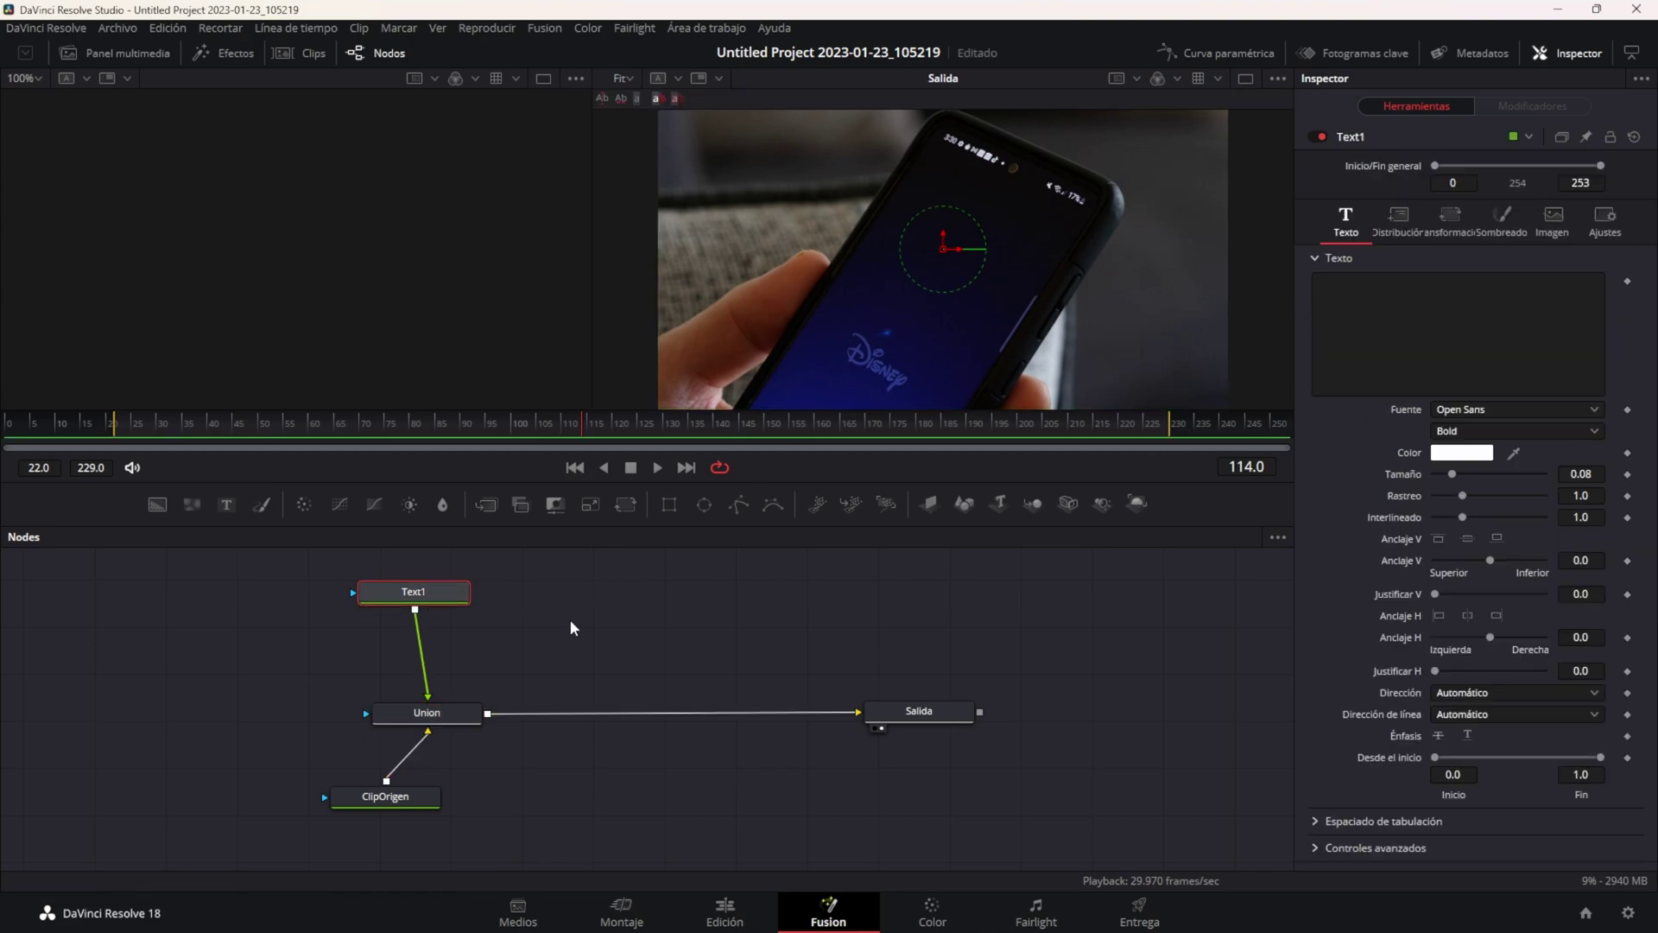
Widen the Inspector and type 'PROFESOR SAITAMA' into Text1's Texto field
{"action": "left_click_drag", "start_coordinate": [1292, 135], "coordinate": [1245, 136]}
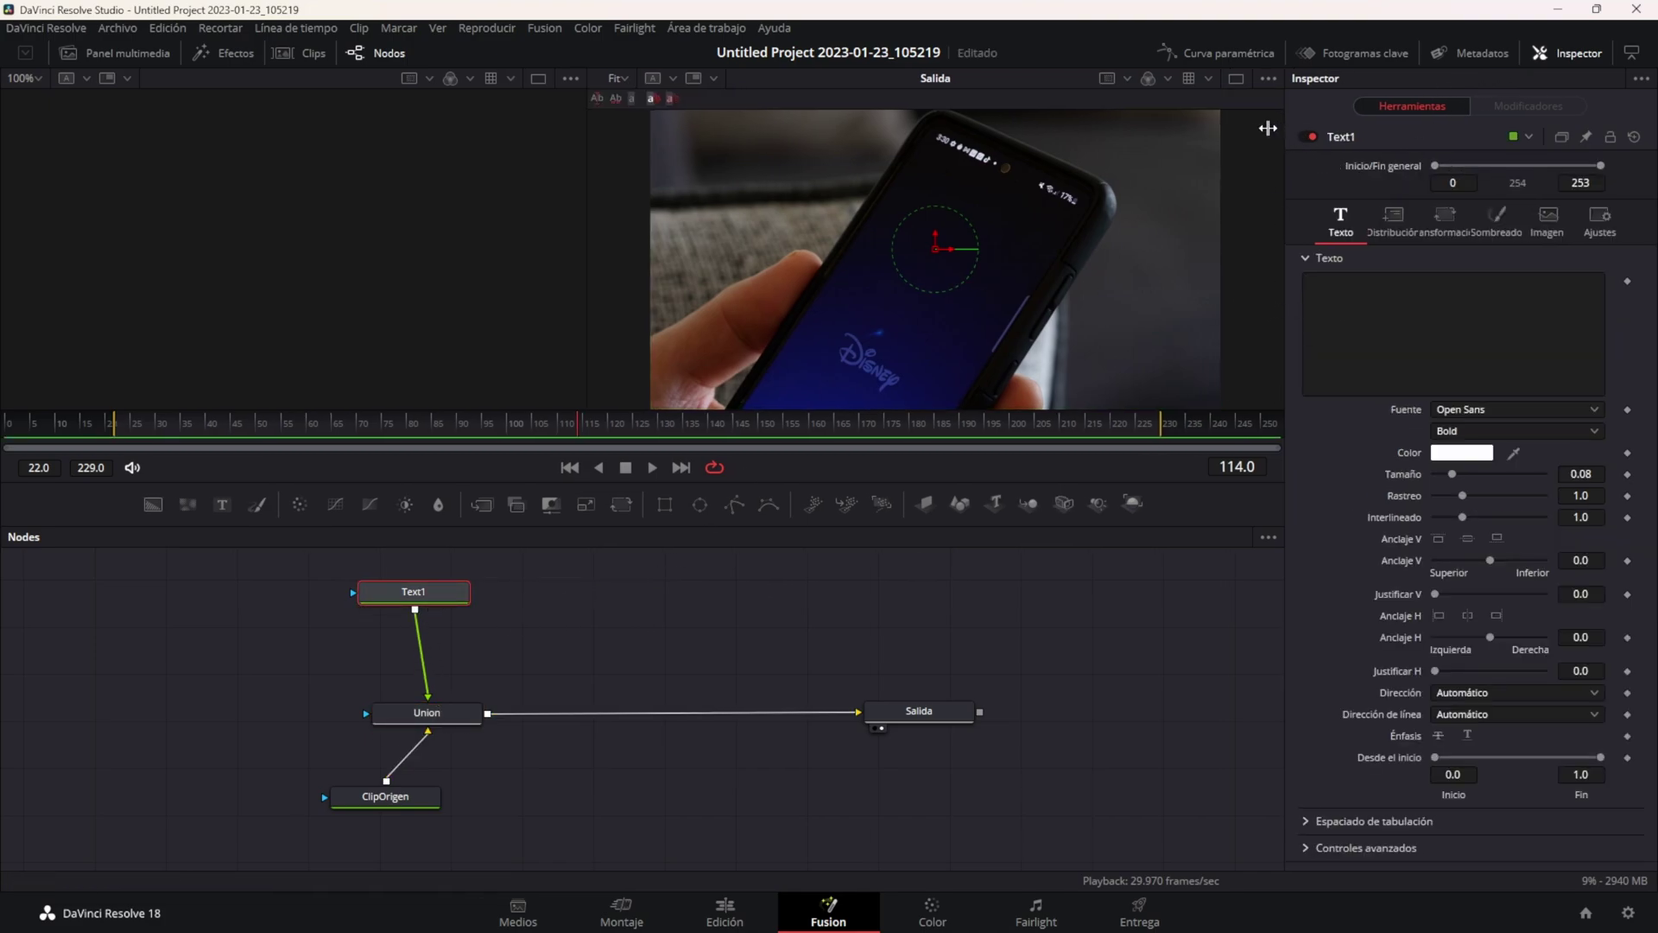
{"action": "left_click", "coordinate": [1339, 301]}
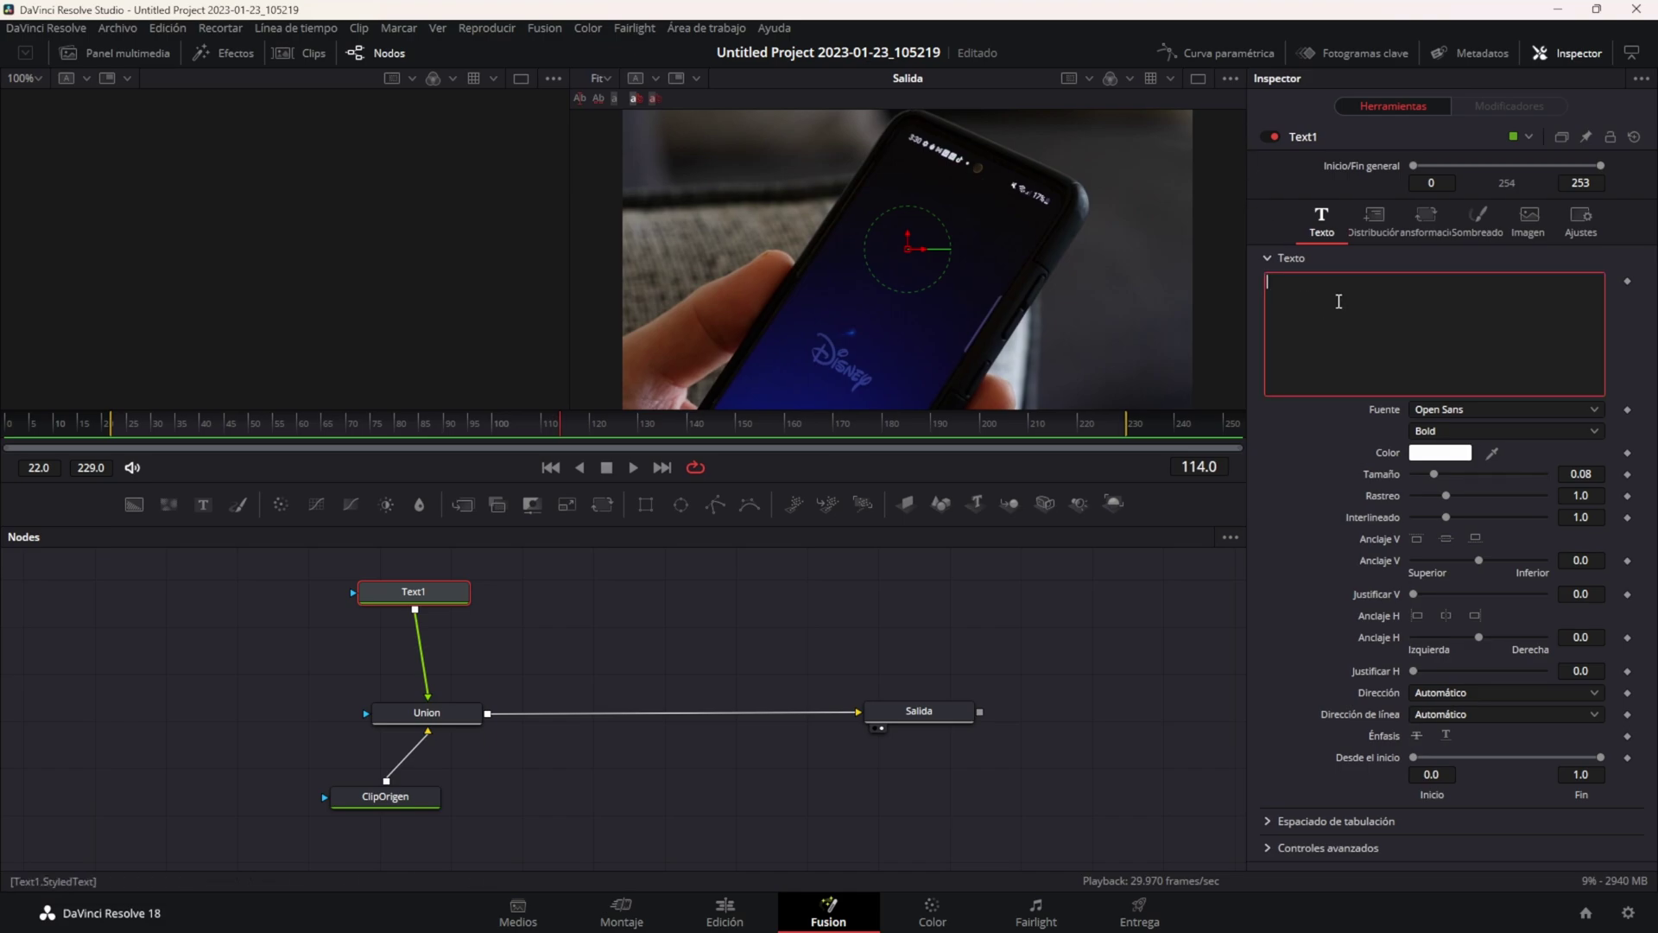
{"action": "type", "text": "PROFES"}
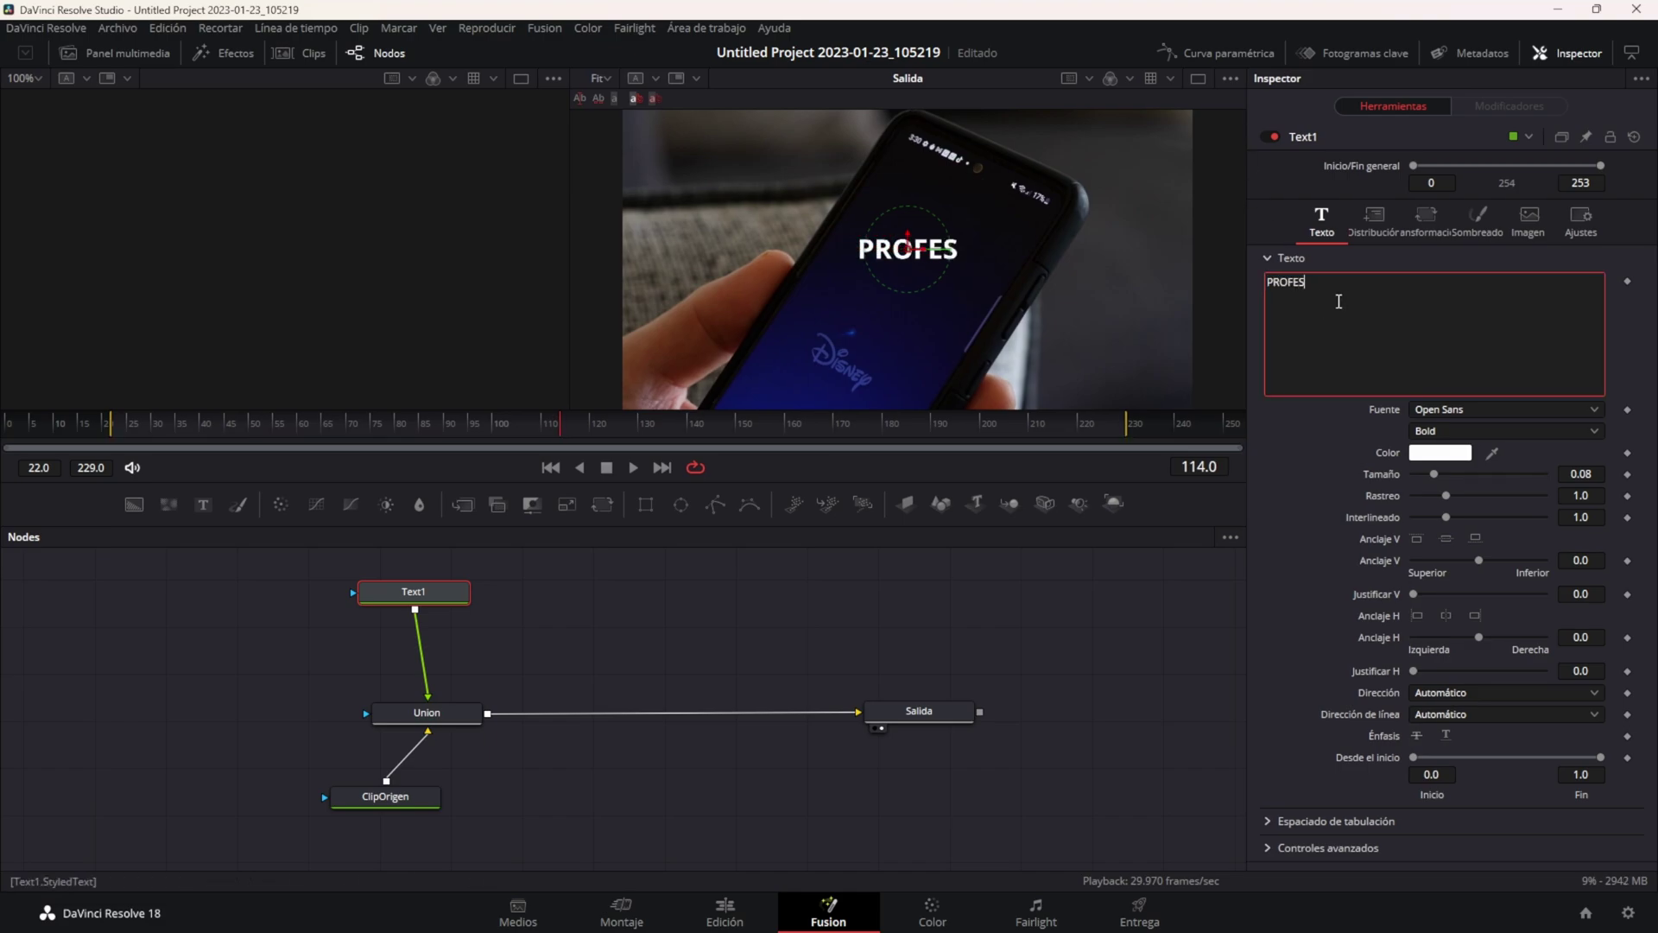
{"action": "type", "text": "OR SAITAMA"}
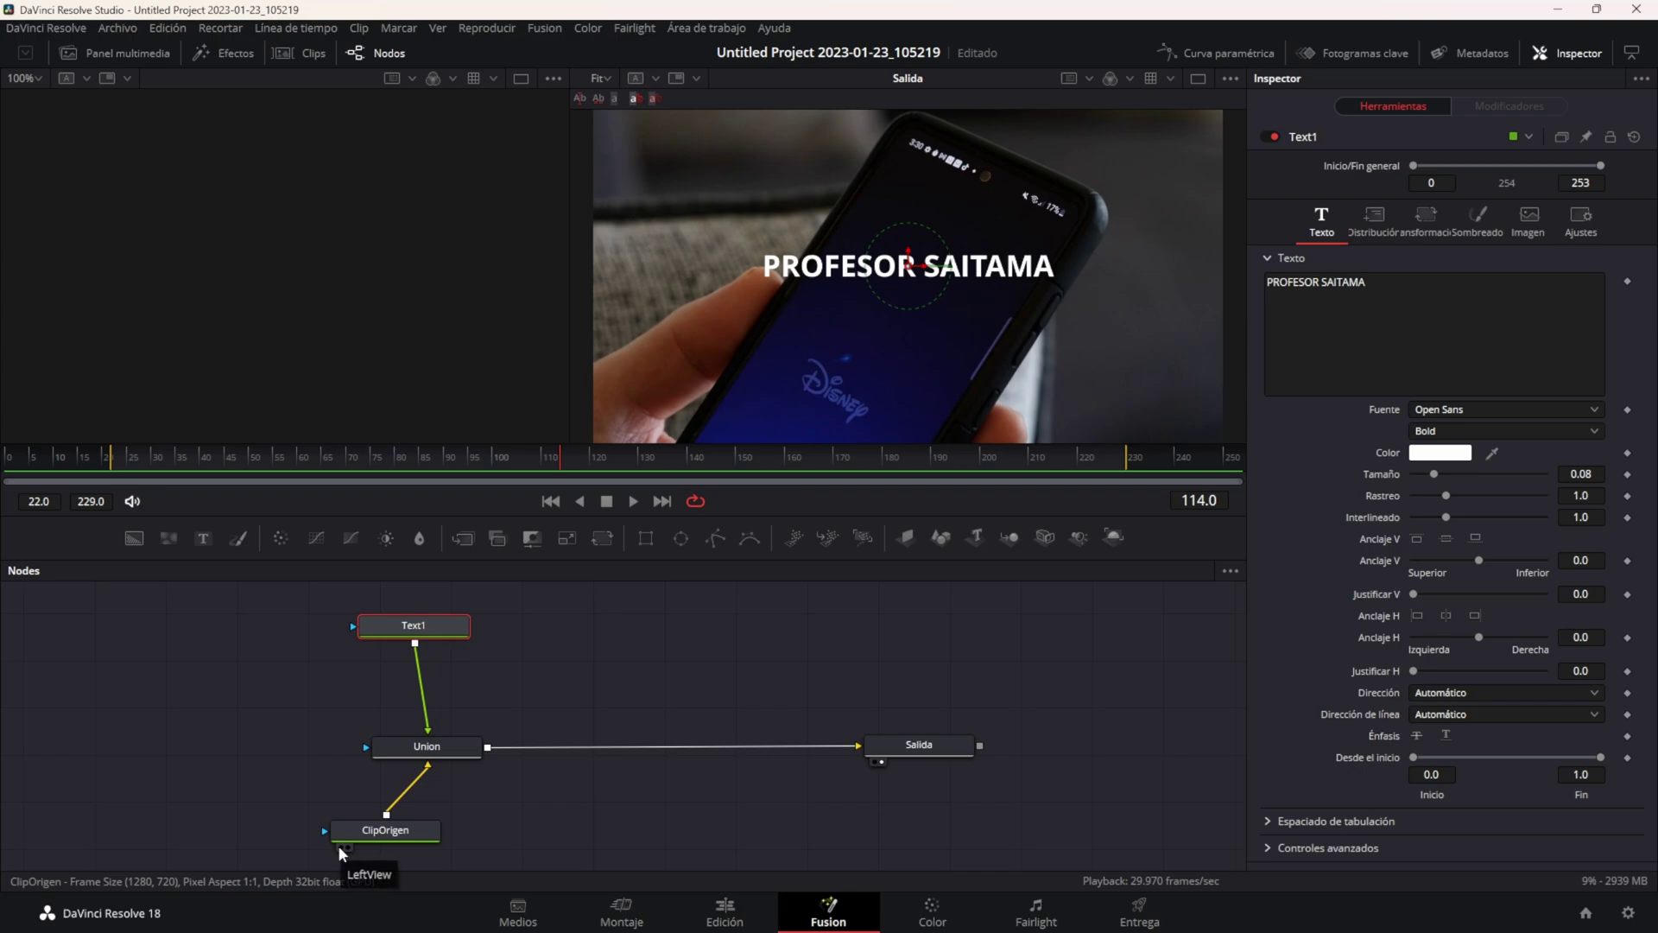
{"action": "left_click", "coordinate": [338, 844]}
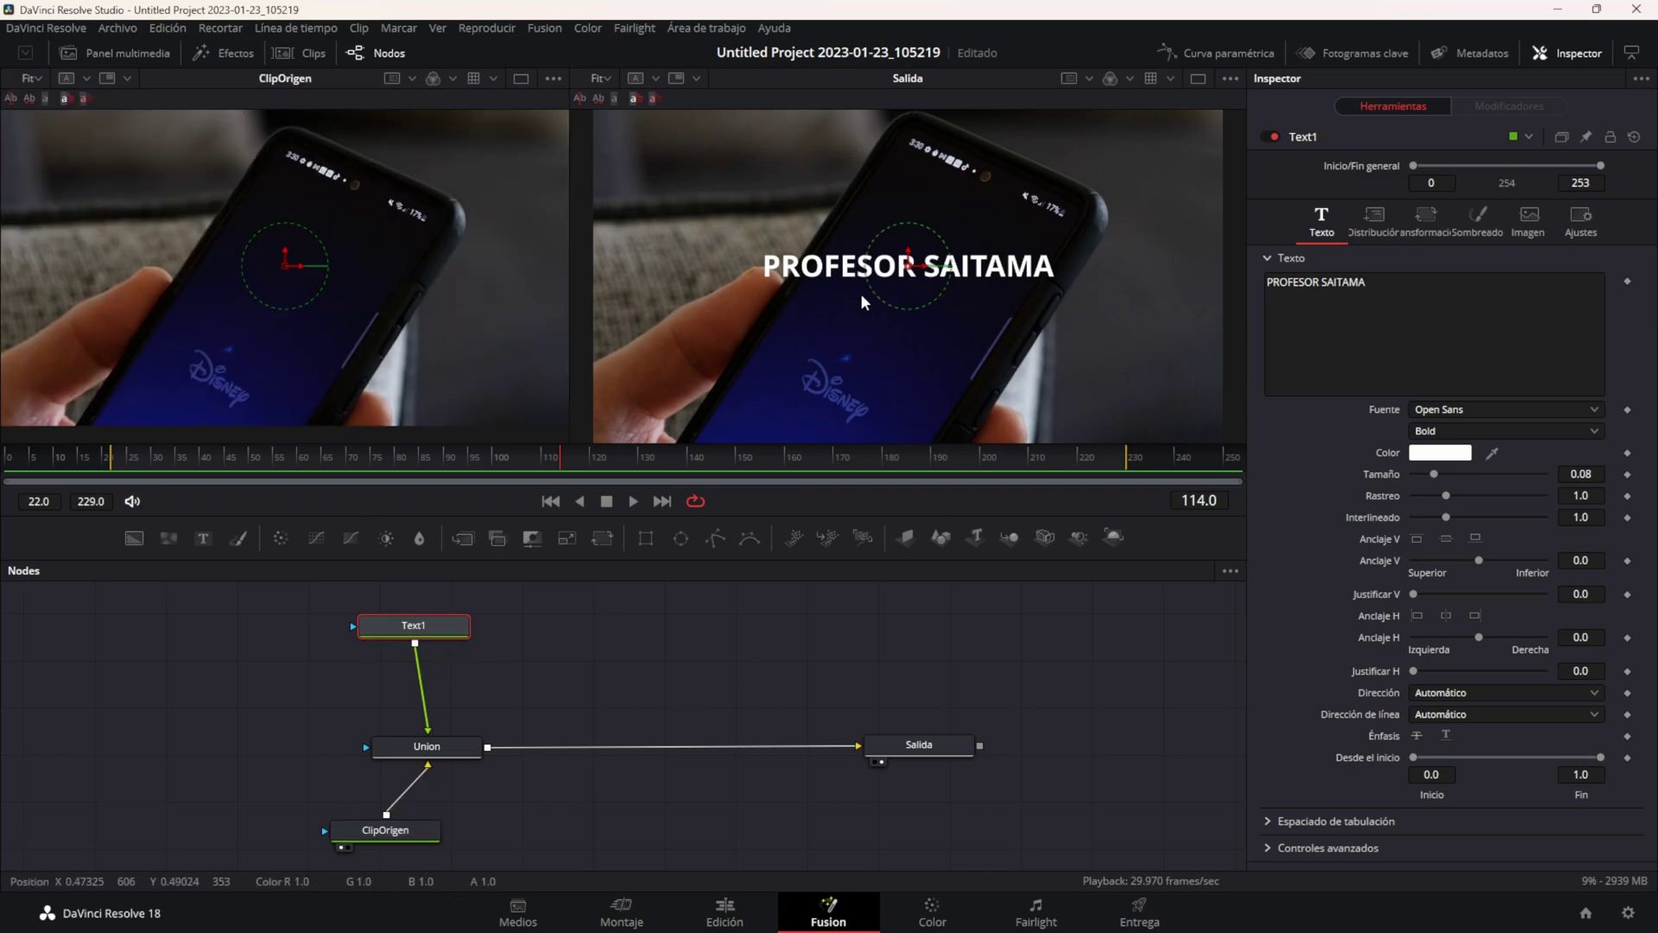
{"action": "left_click_drag", "start_coordinate": [883, 752], "coordinate": [903, 744]}
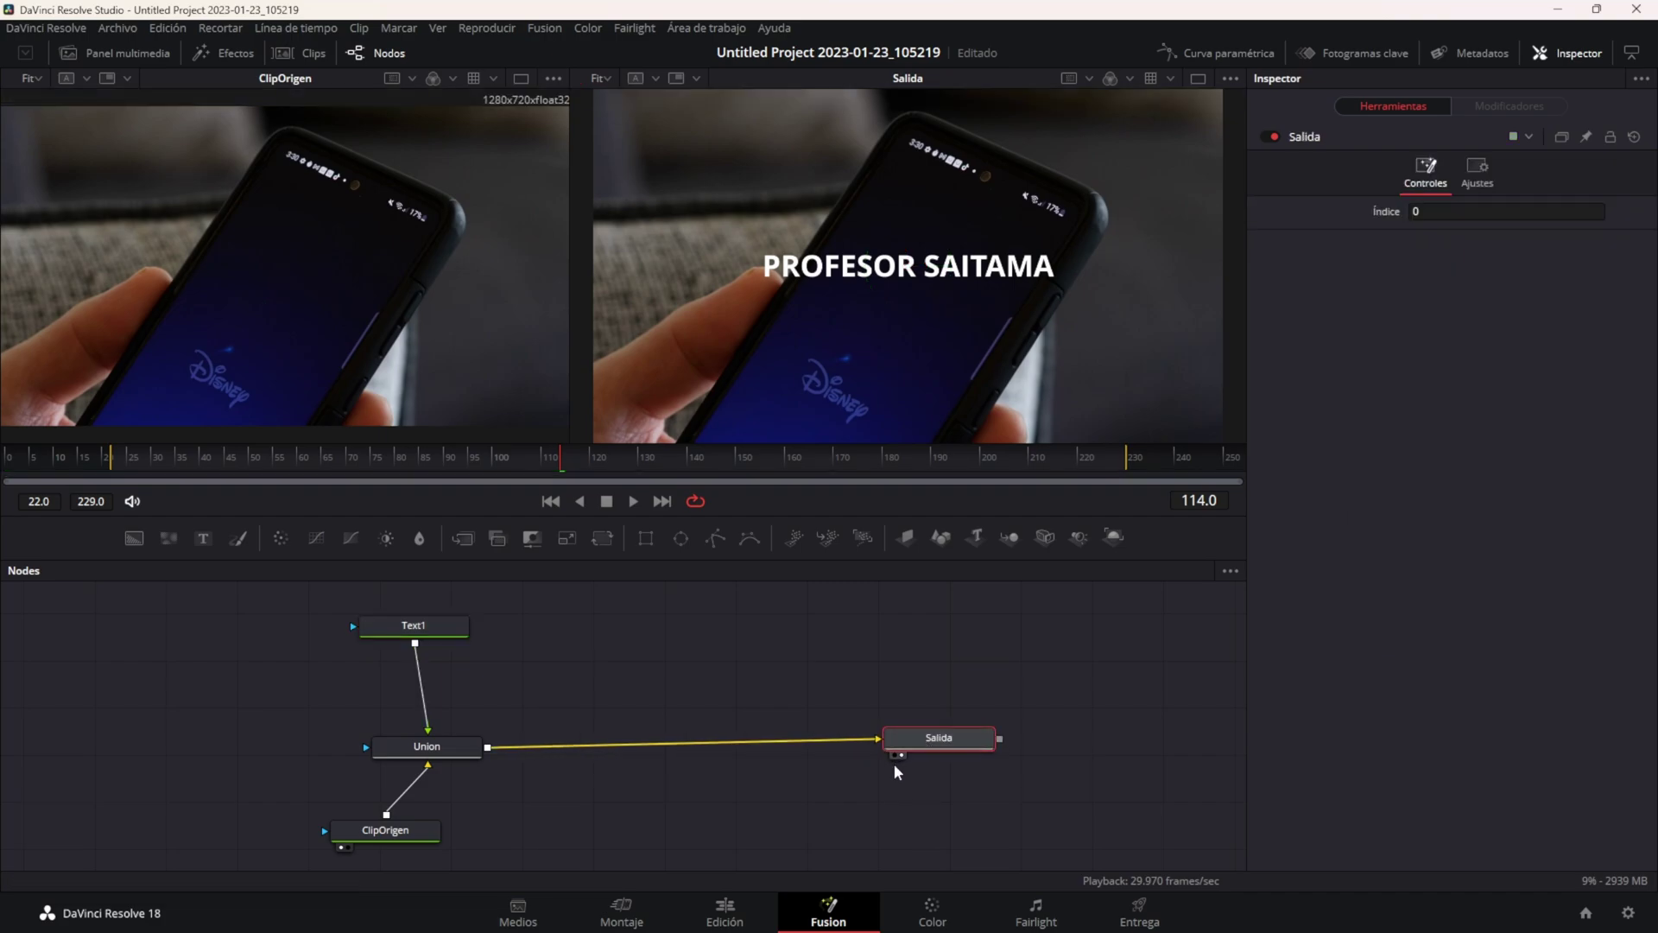
{"action": "left_click", "coordinate": [901, 754]}
{"action": "left_click", "coordinate": [902, 754]}
{"action": "left_click_drag", "start_coordinate": [917, 748], "coordinate": [910, 762]}
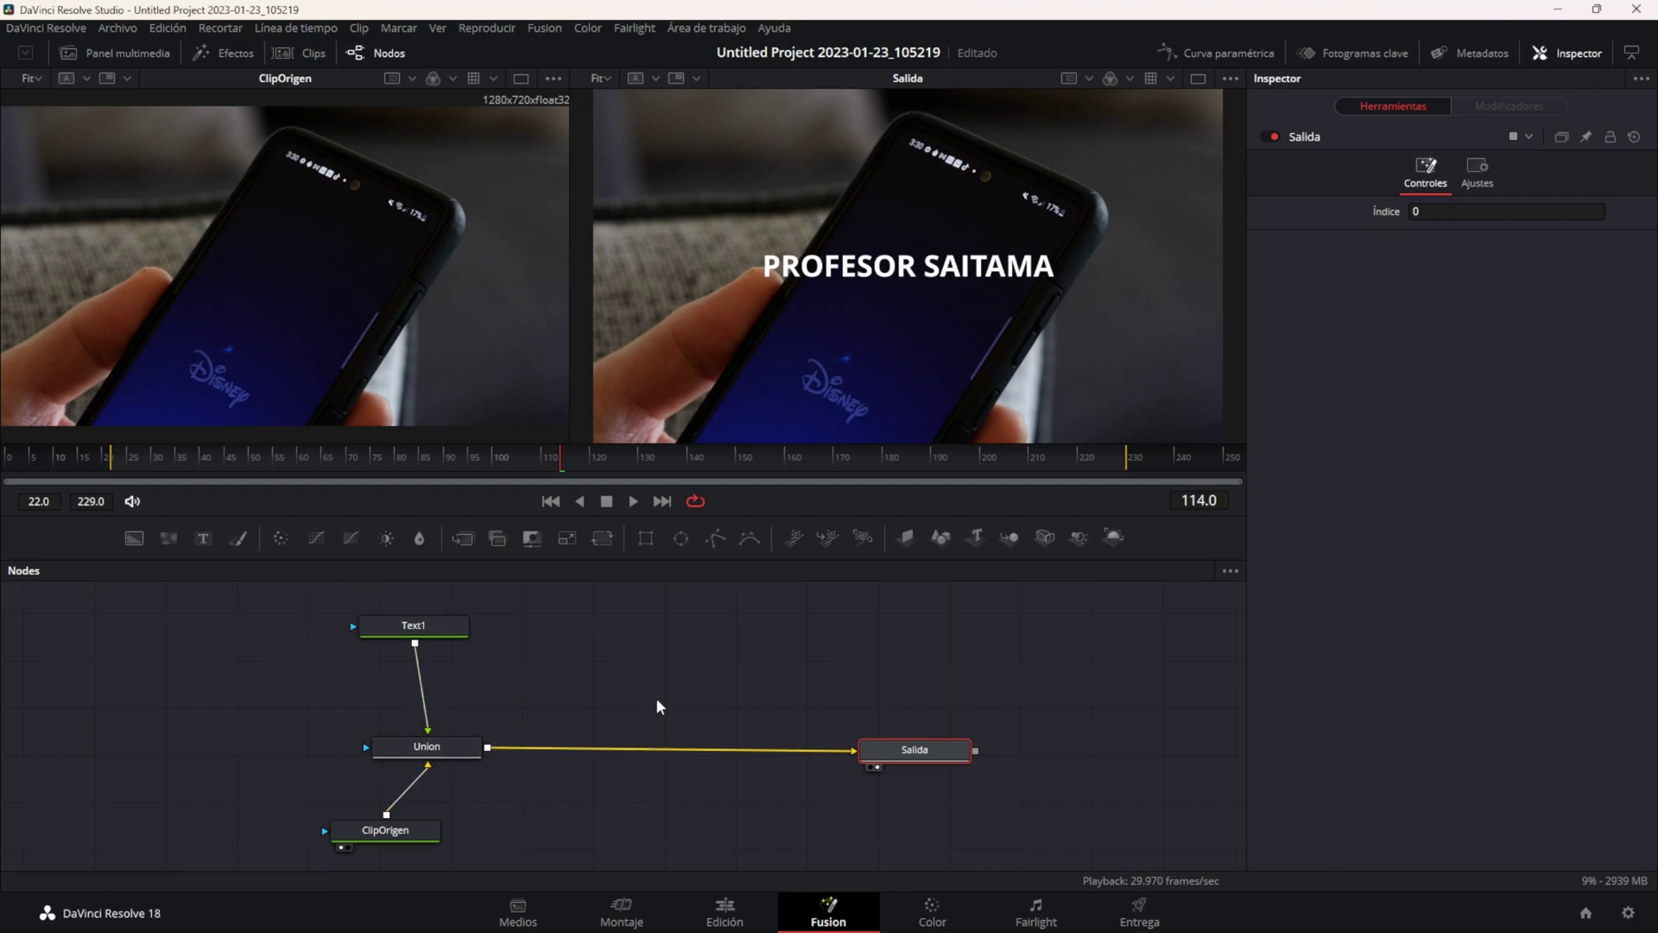
{"action": "left_click_drag", "start_coordinate": [655, 697], "coordinate": [734, 792]}
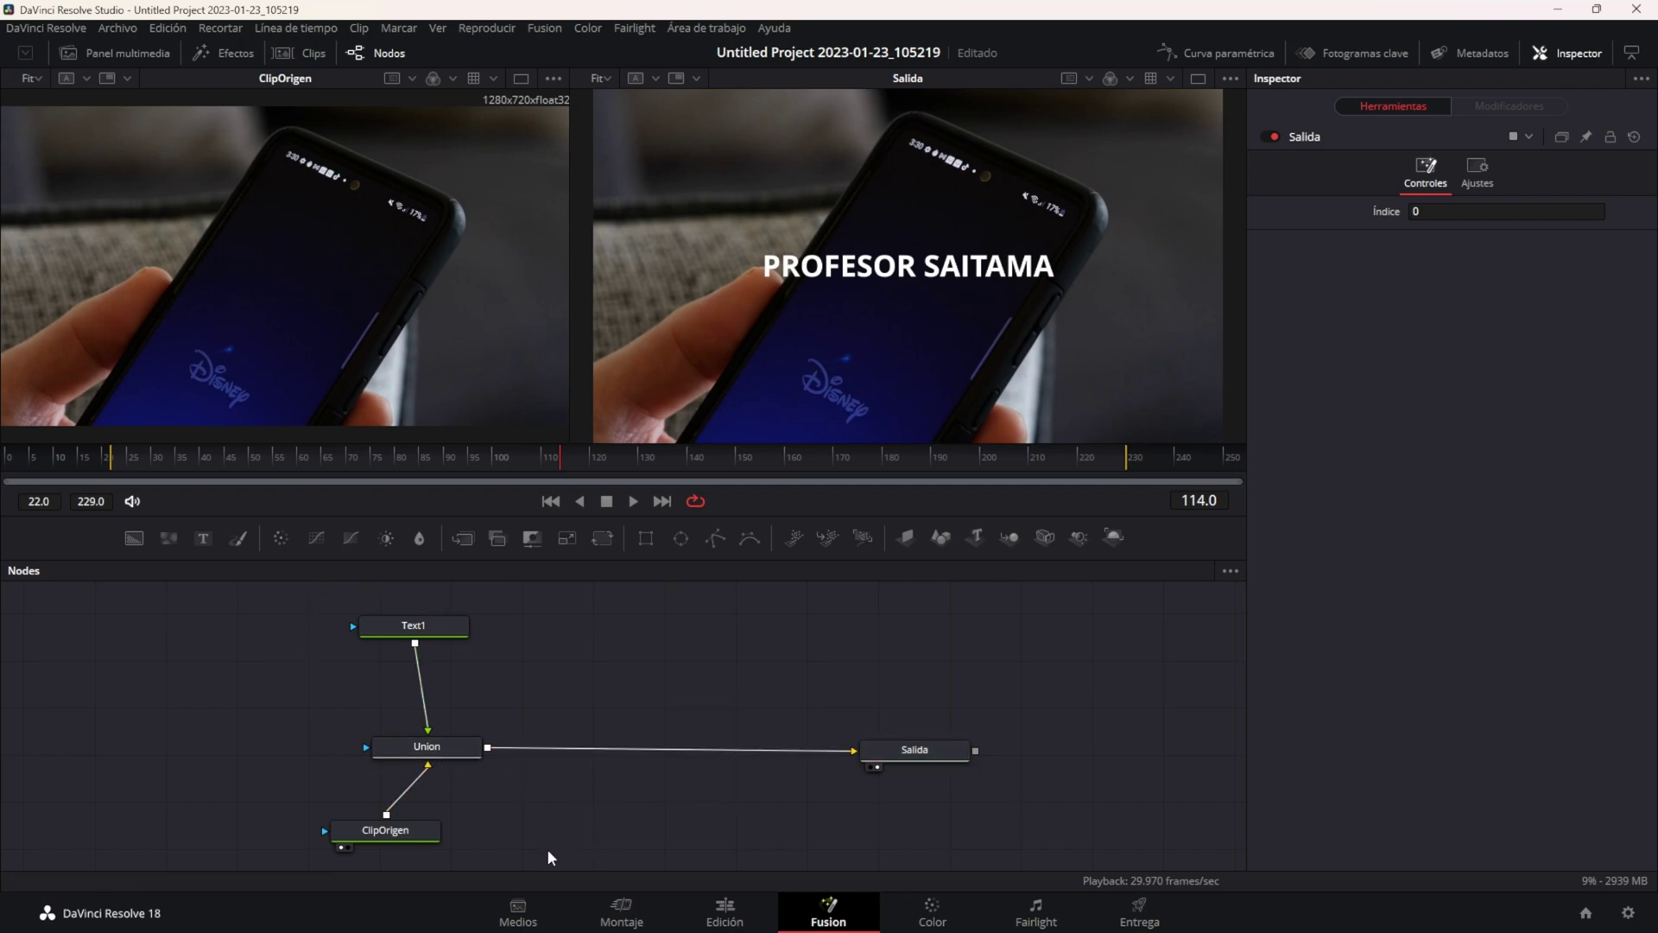
{"action": "left_click_drag", "start_coordinate": [547, 850], "coordinate": [267, 586]}
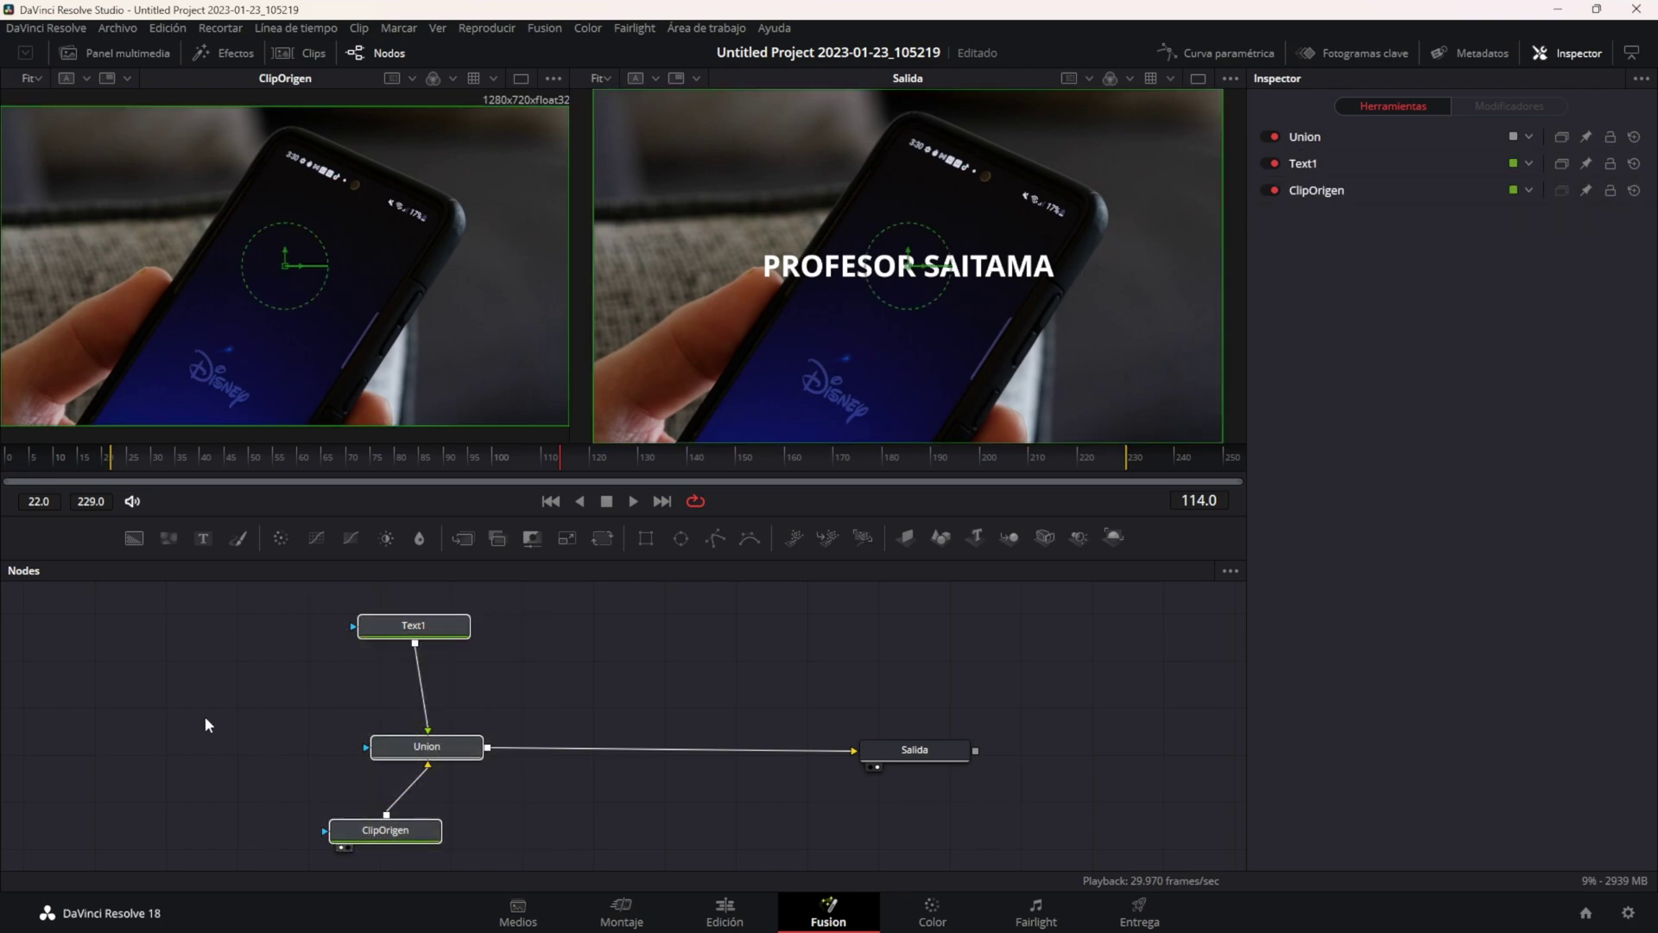
{"action": "left_click", "coordinate": [186, 680]}
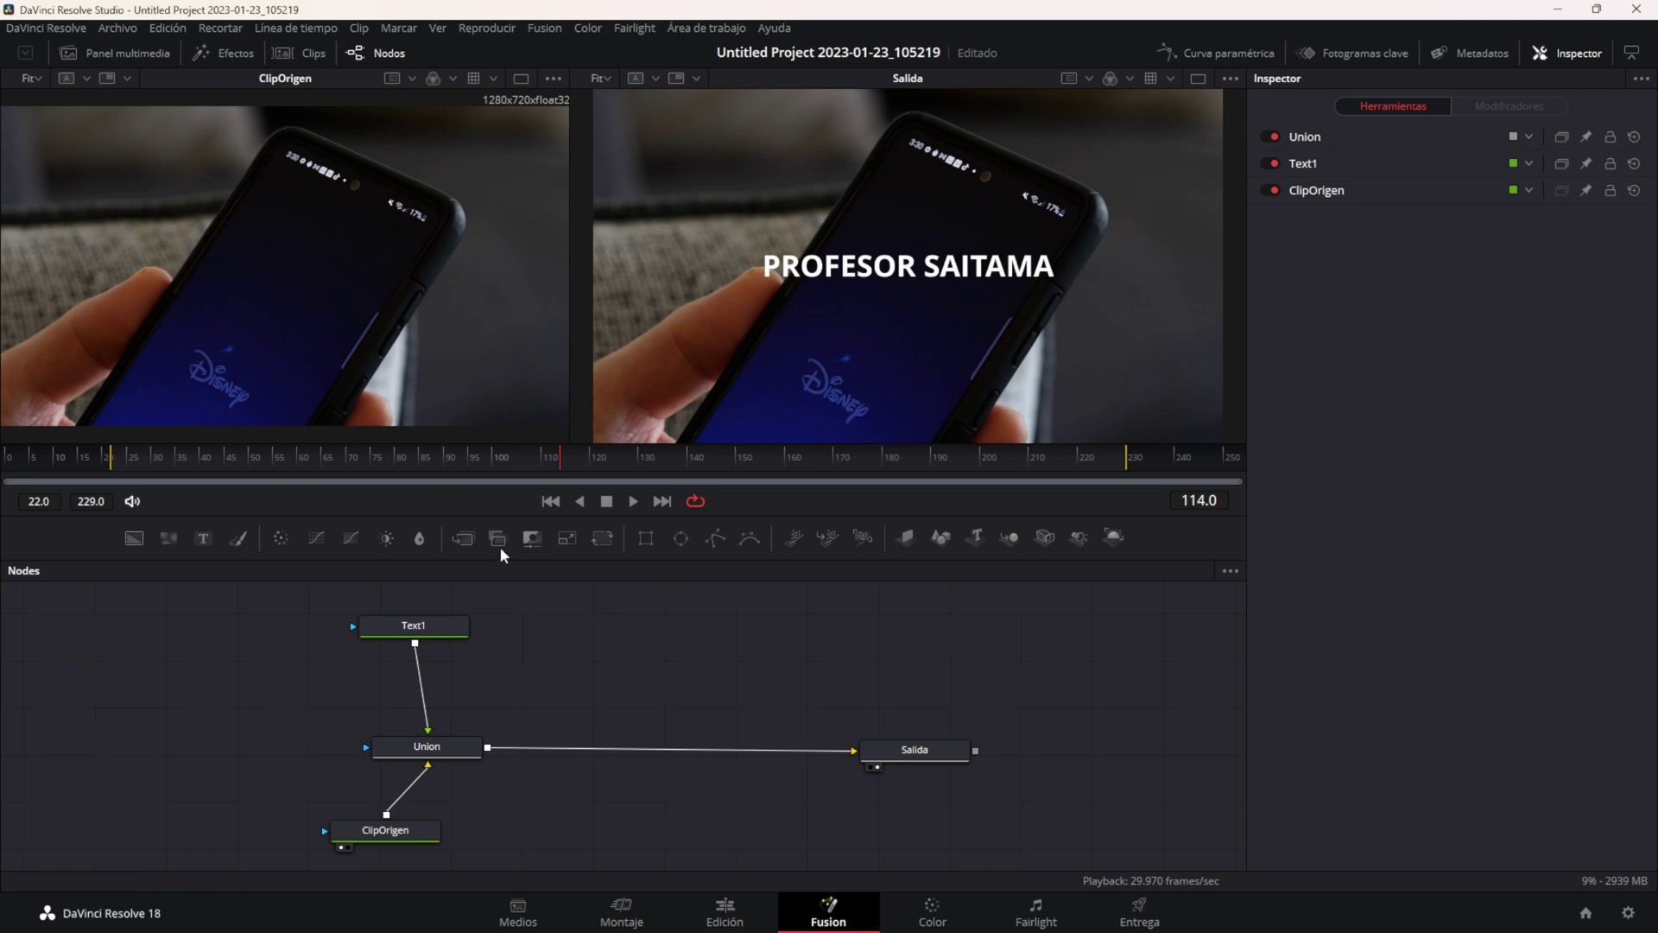
Rename the Text1 node to 'PROFESOR SAITAMA', which becomes PROFESORSAITAMA
{"action": "left_click", "coordinate": [439, 624]}
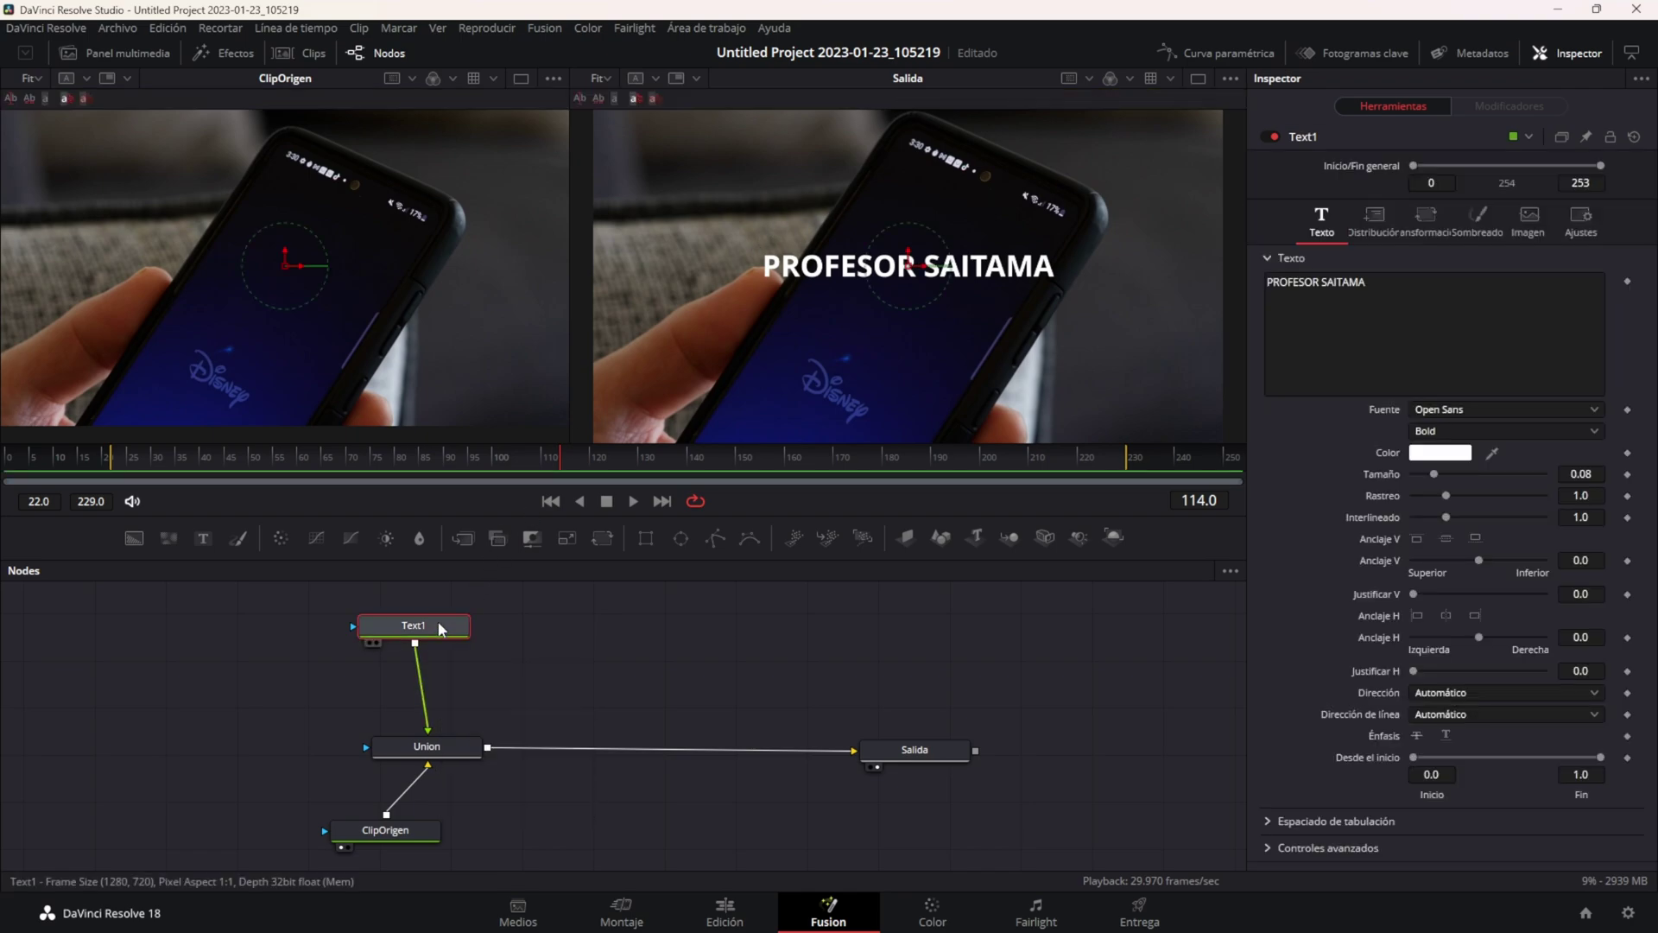
{"action": "key", "text": "F2"}
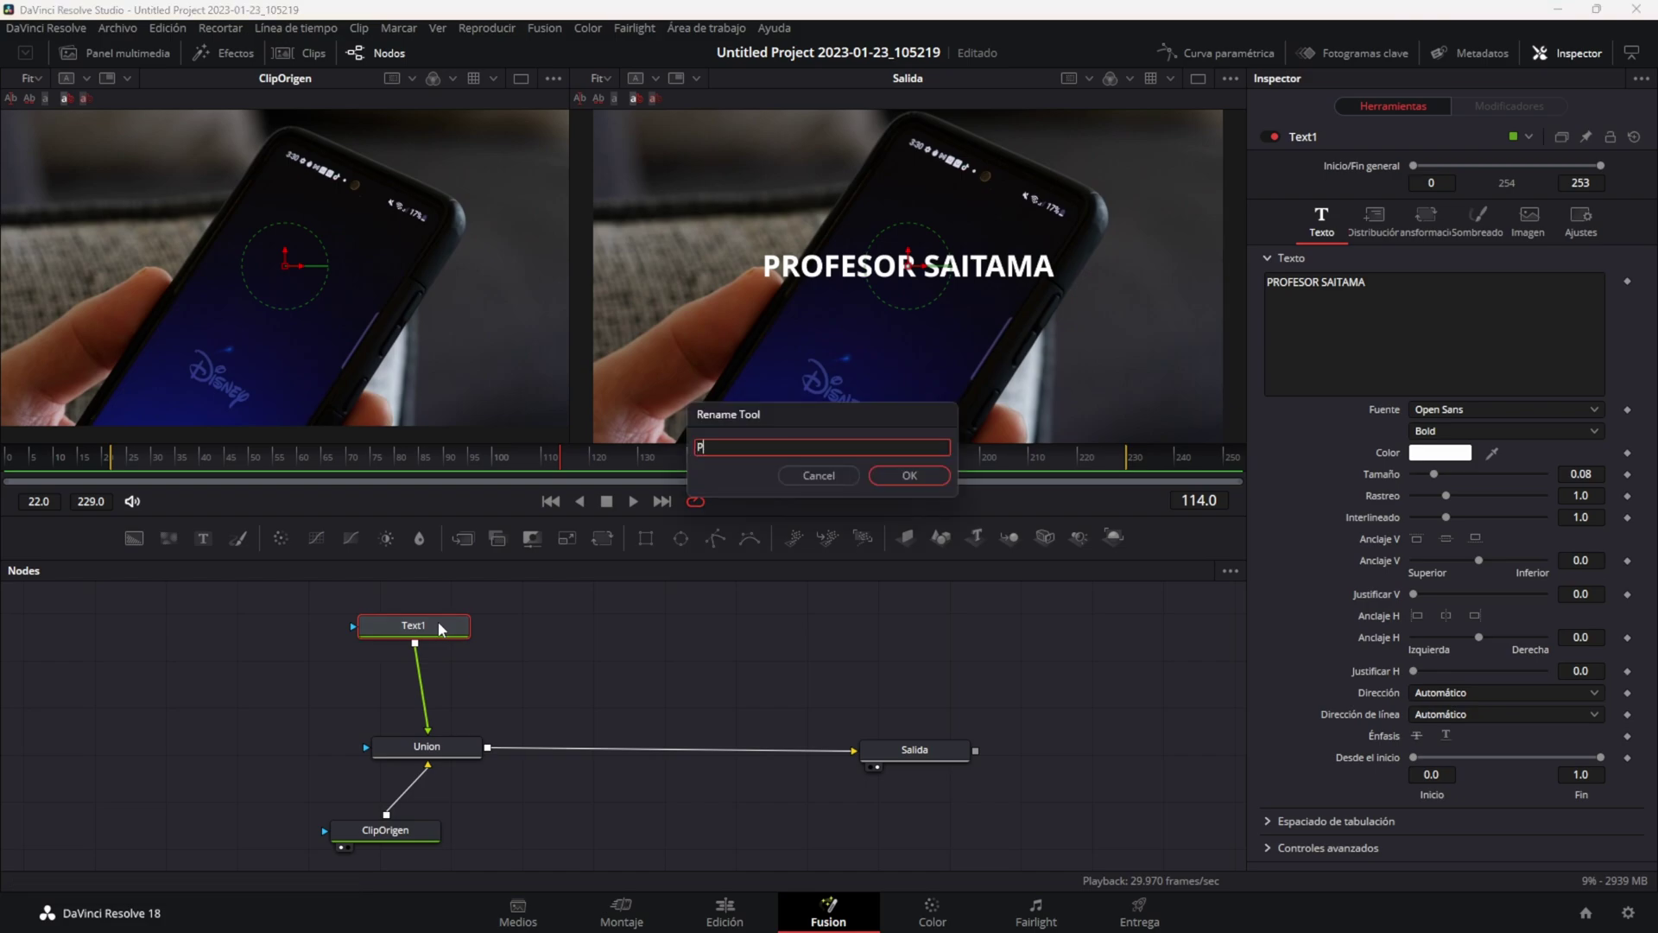
{"action": "type", "text": "PROFESOR SAITAMA"}
{"action": "key", "text": "Return"}
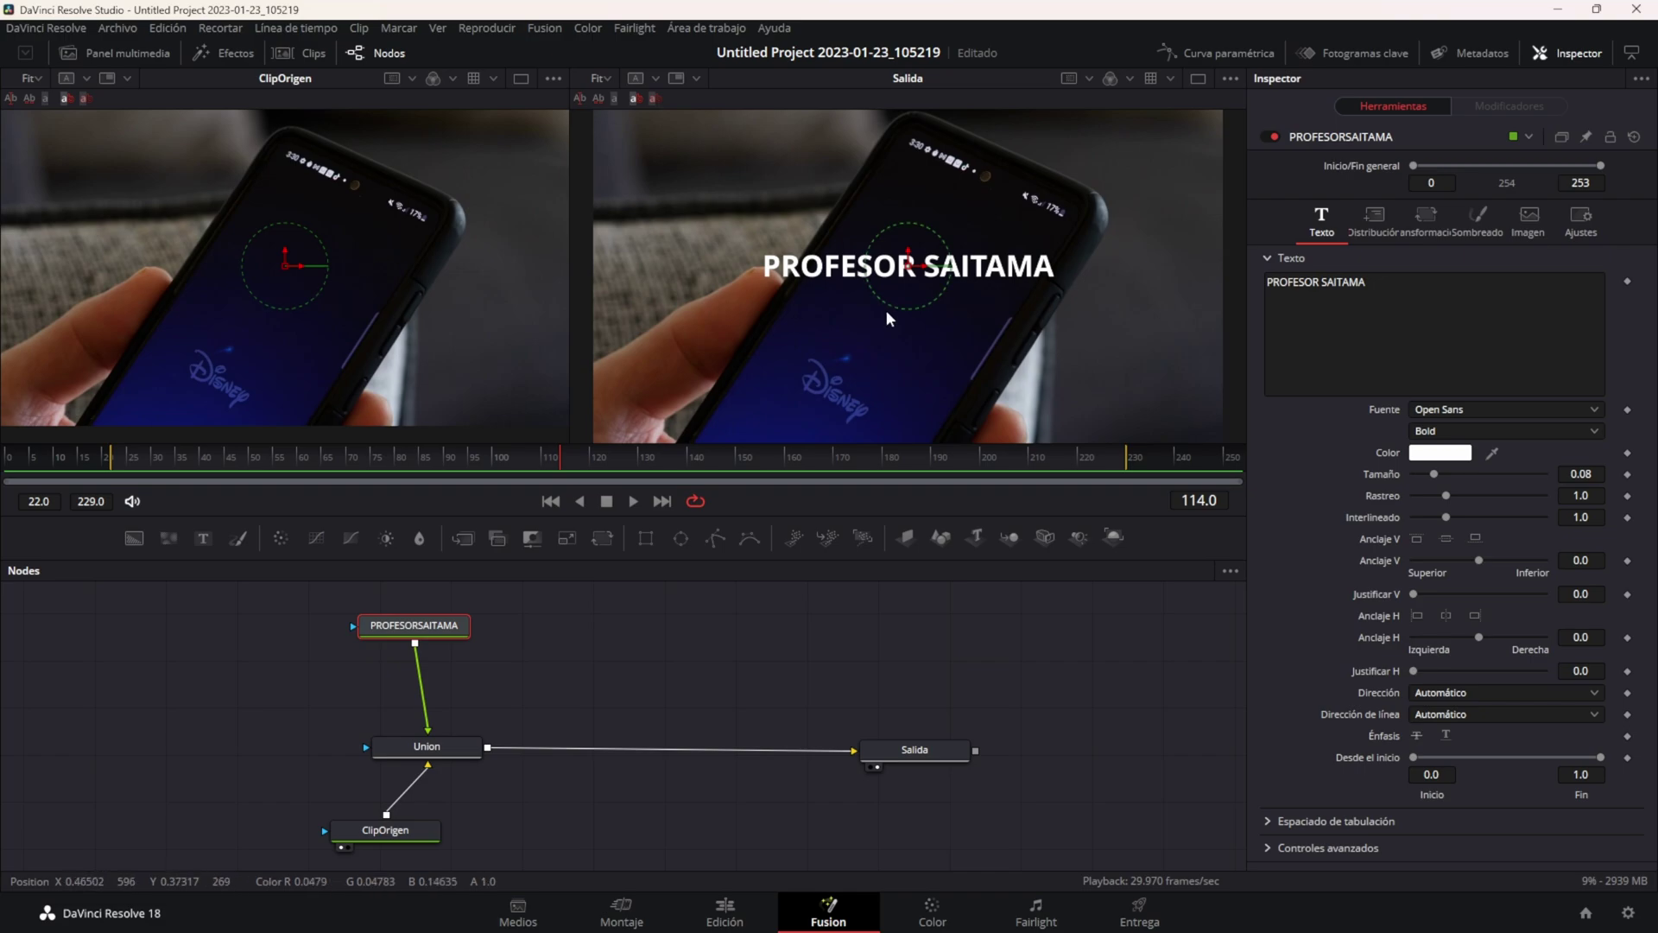
{"action": "left_click", "coordinate": [1373, 217]}
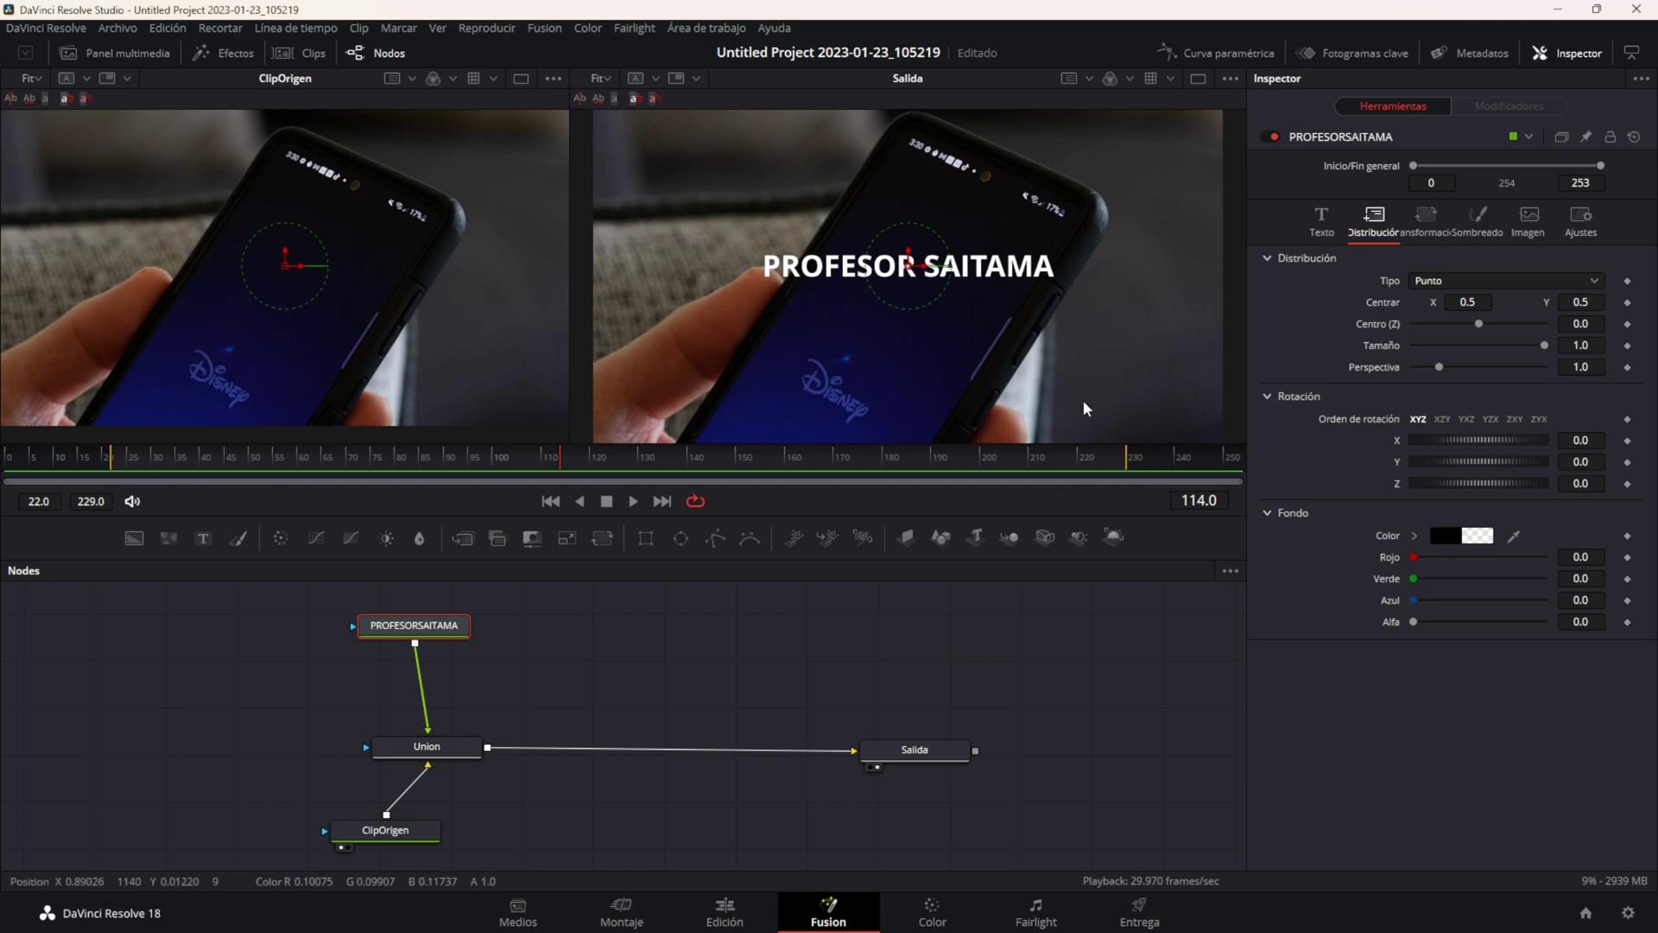
Scrub the playhead back to frame 0 of the clip
{"action": "mouse_move", "coordinate": [110, 460]}
{"action": "left_mouse_down"}
{"action": "mouse_move", "coordinate": [898, 465]}
{"action": "mouse_move", "coordinate": [8, 459]}
{"action": "left_mouse_up"}
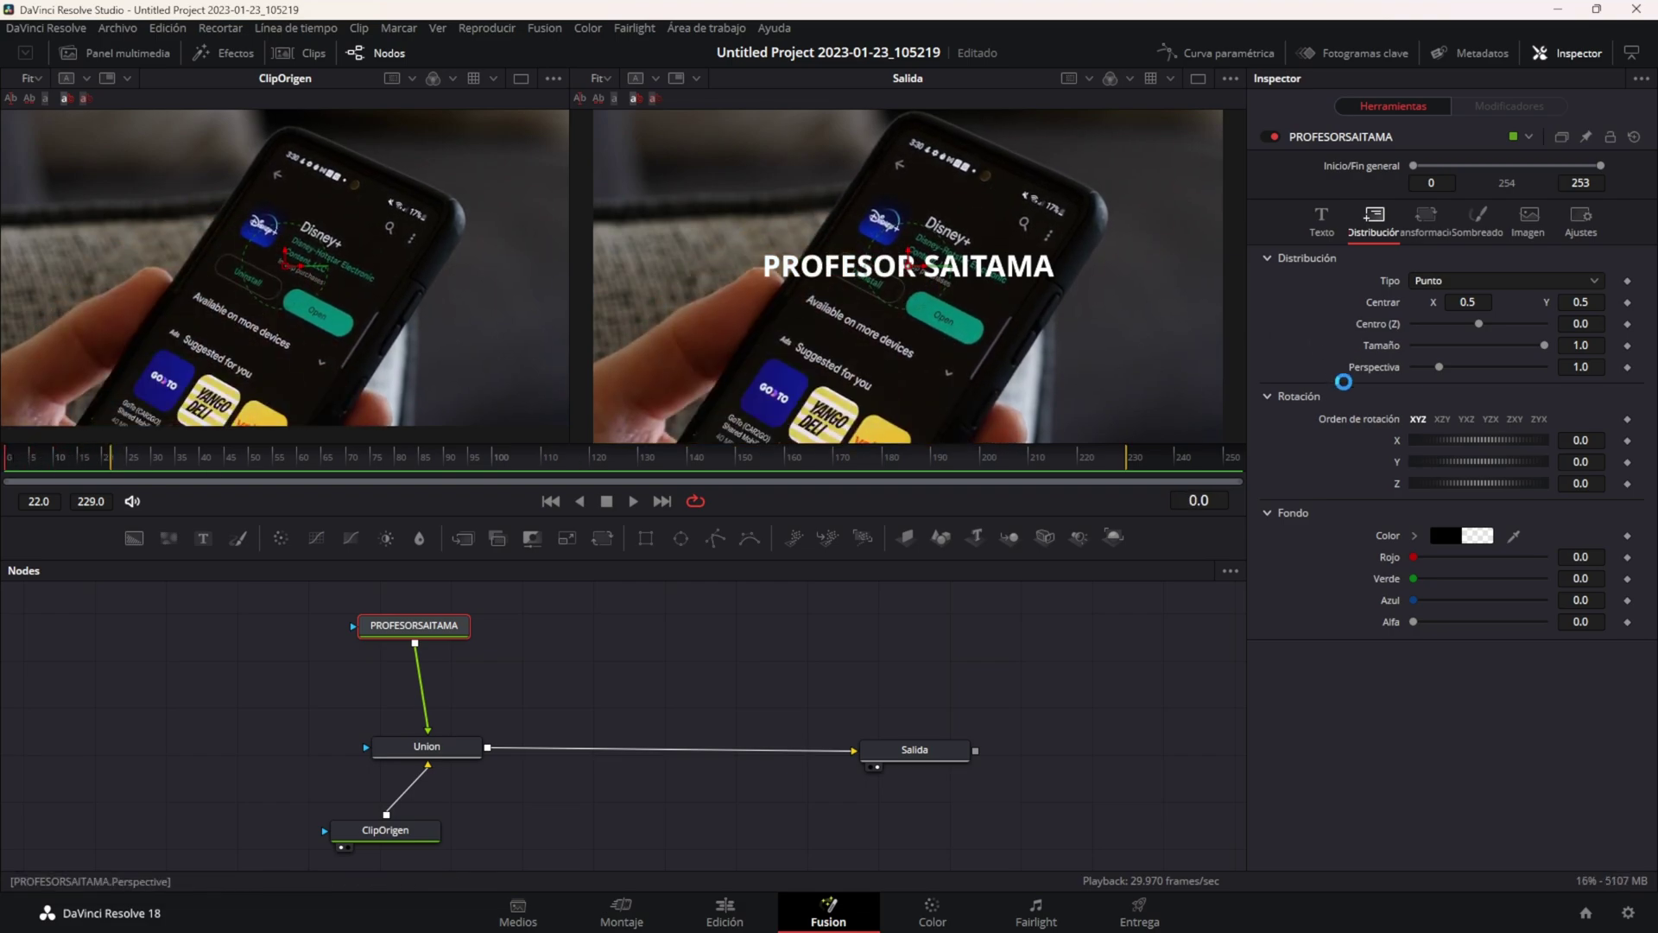
Set Center keyframes on the title at frame 0 and frame 25
{"action": "left_click", "coordinate": [1627, 303]}
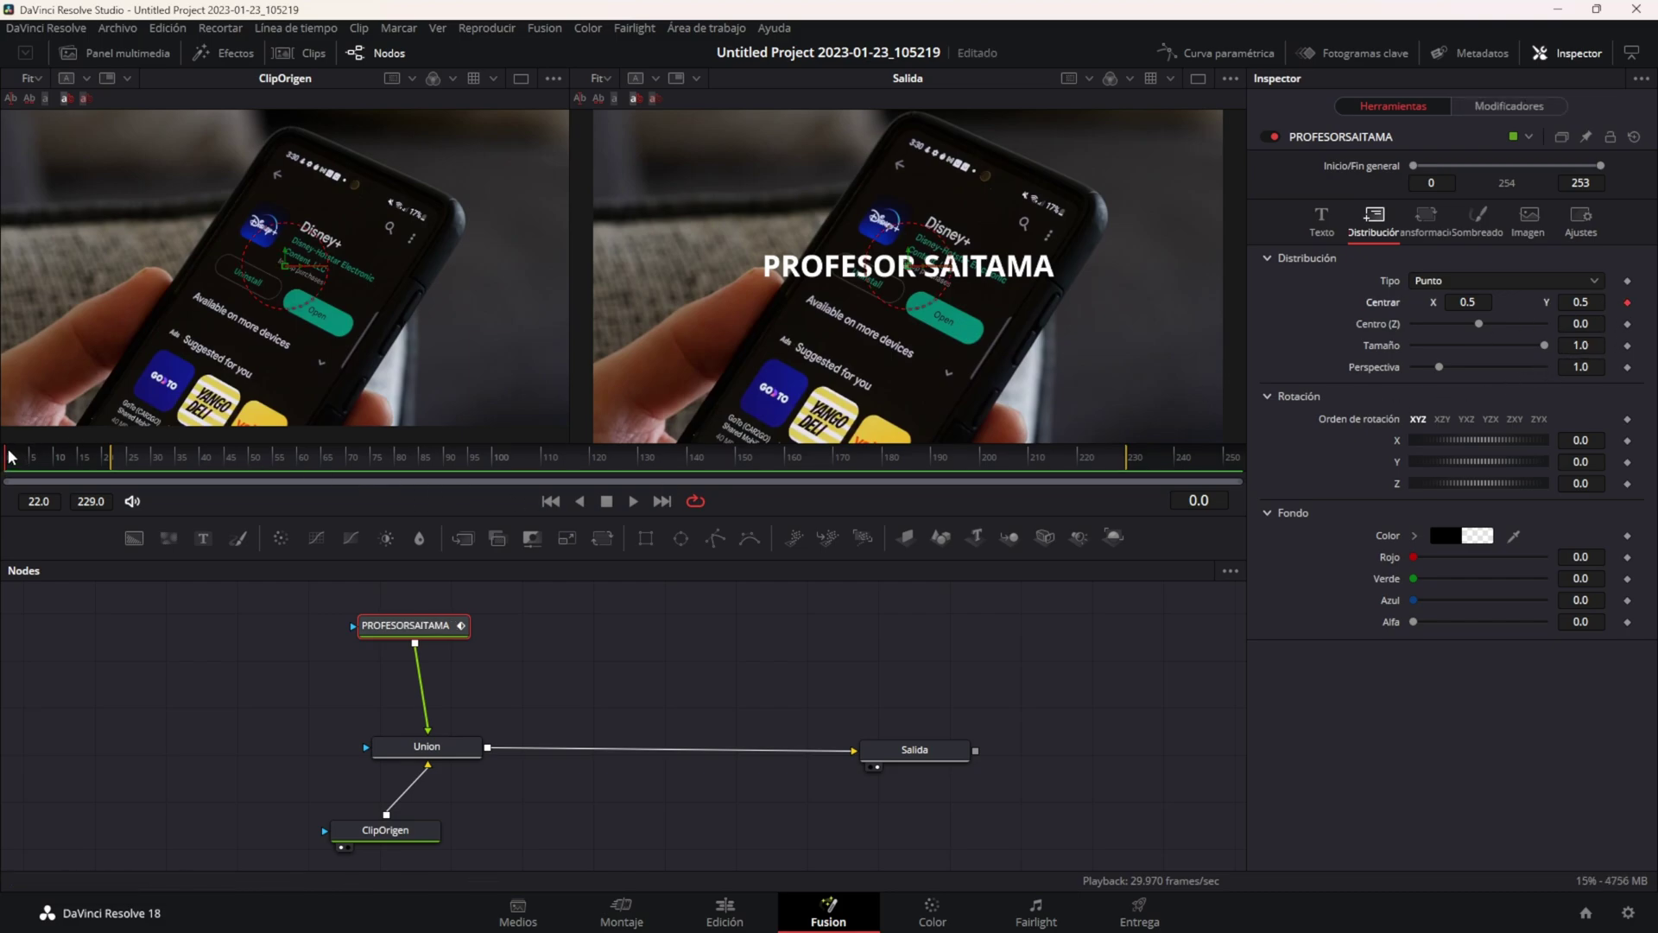
{"action": "left_click", "coordinate": [634, 501]}
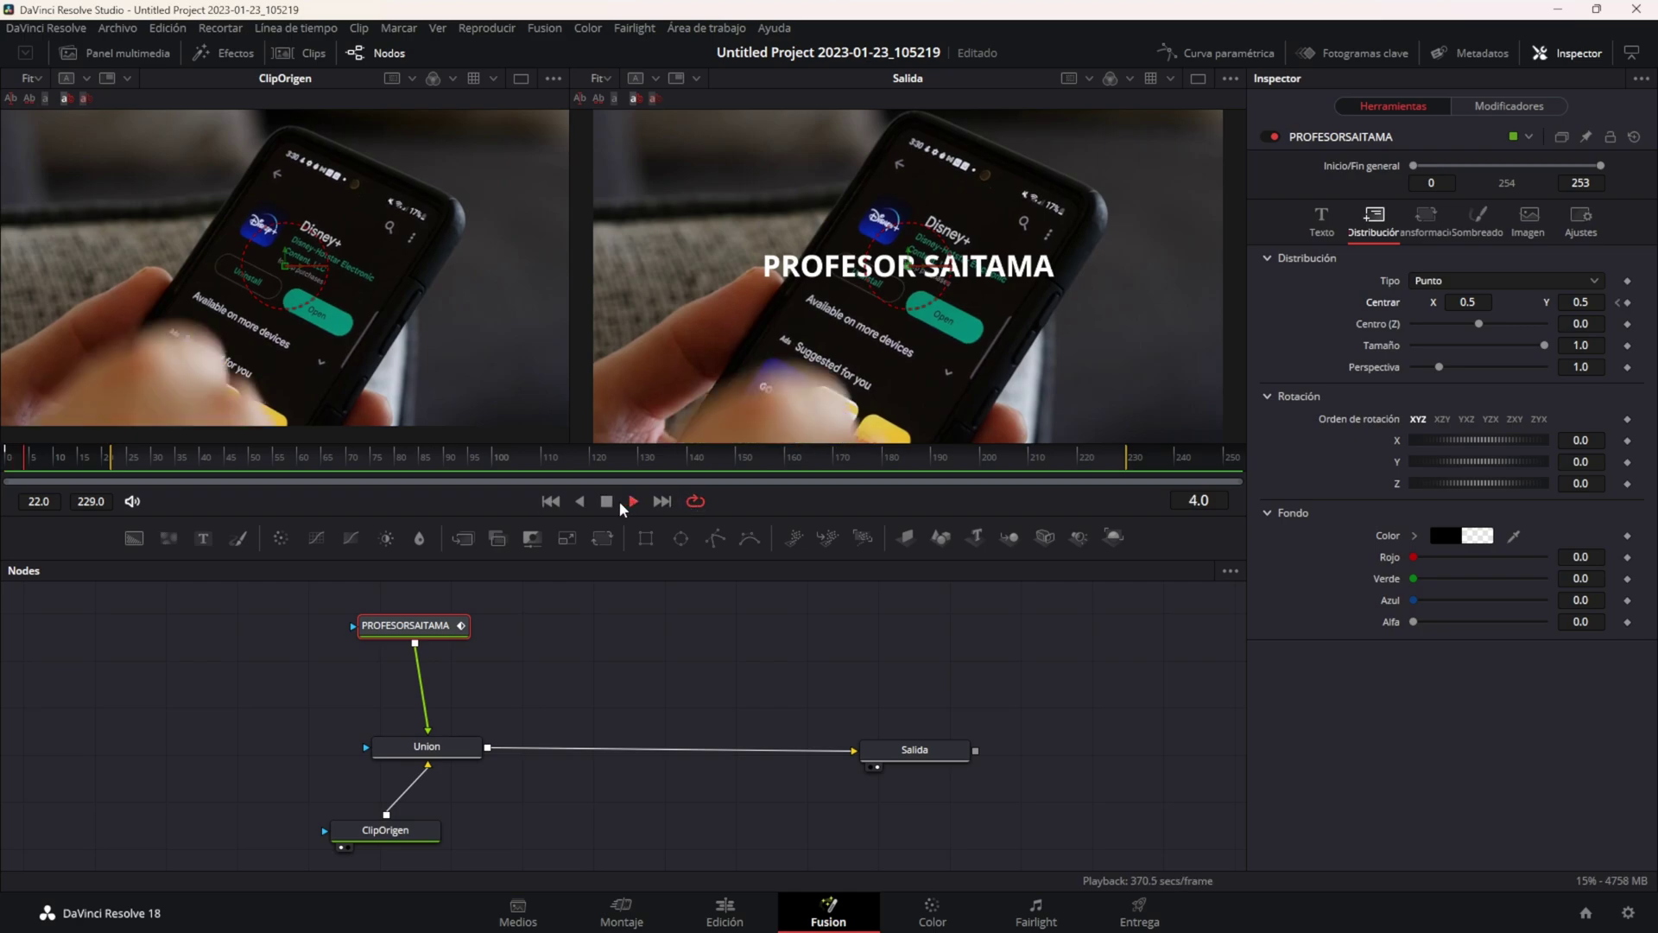
{"action": "left_click", "coordinate": [605, 501]}
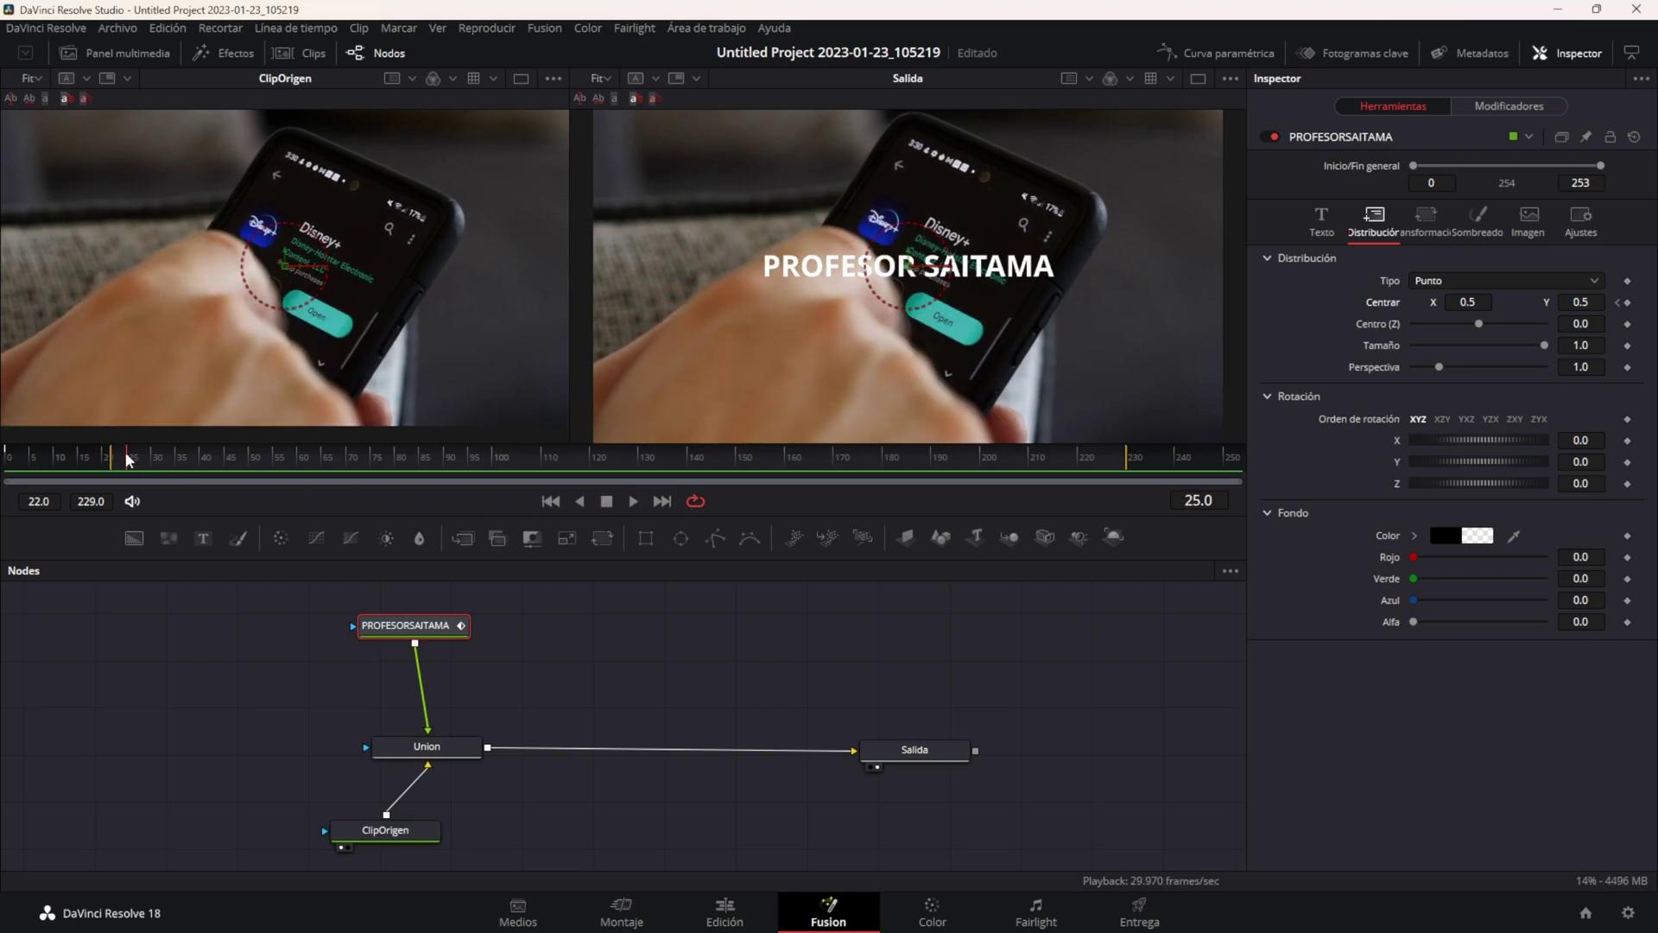
{"action": "left_click_drag", "start_coordinate": [127, 459], "coordinate": [125, 459]}
{"action": "left_click", "coordinate": [1627, 302]}
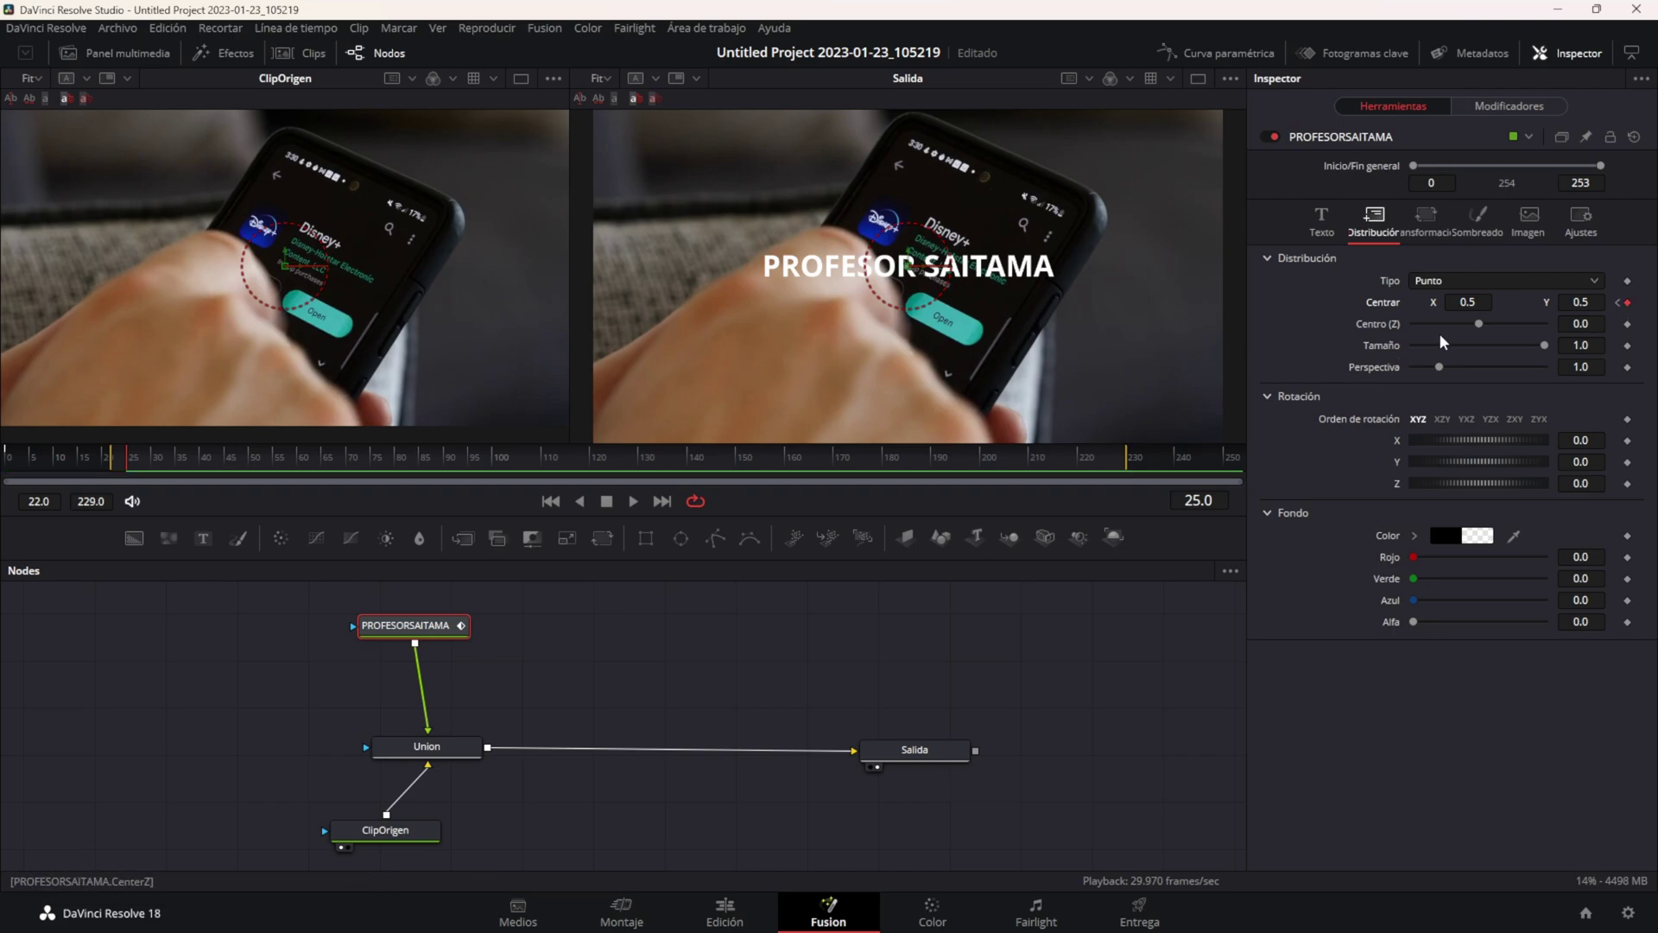
At frame 0, move the title off-screen left to Center X -0.24348
{"action": "left_click", "coordinate": [1620, 303]}
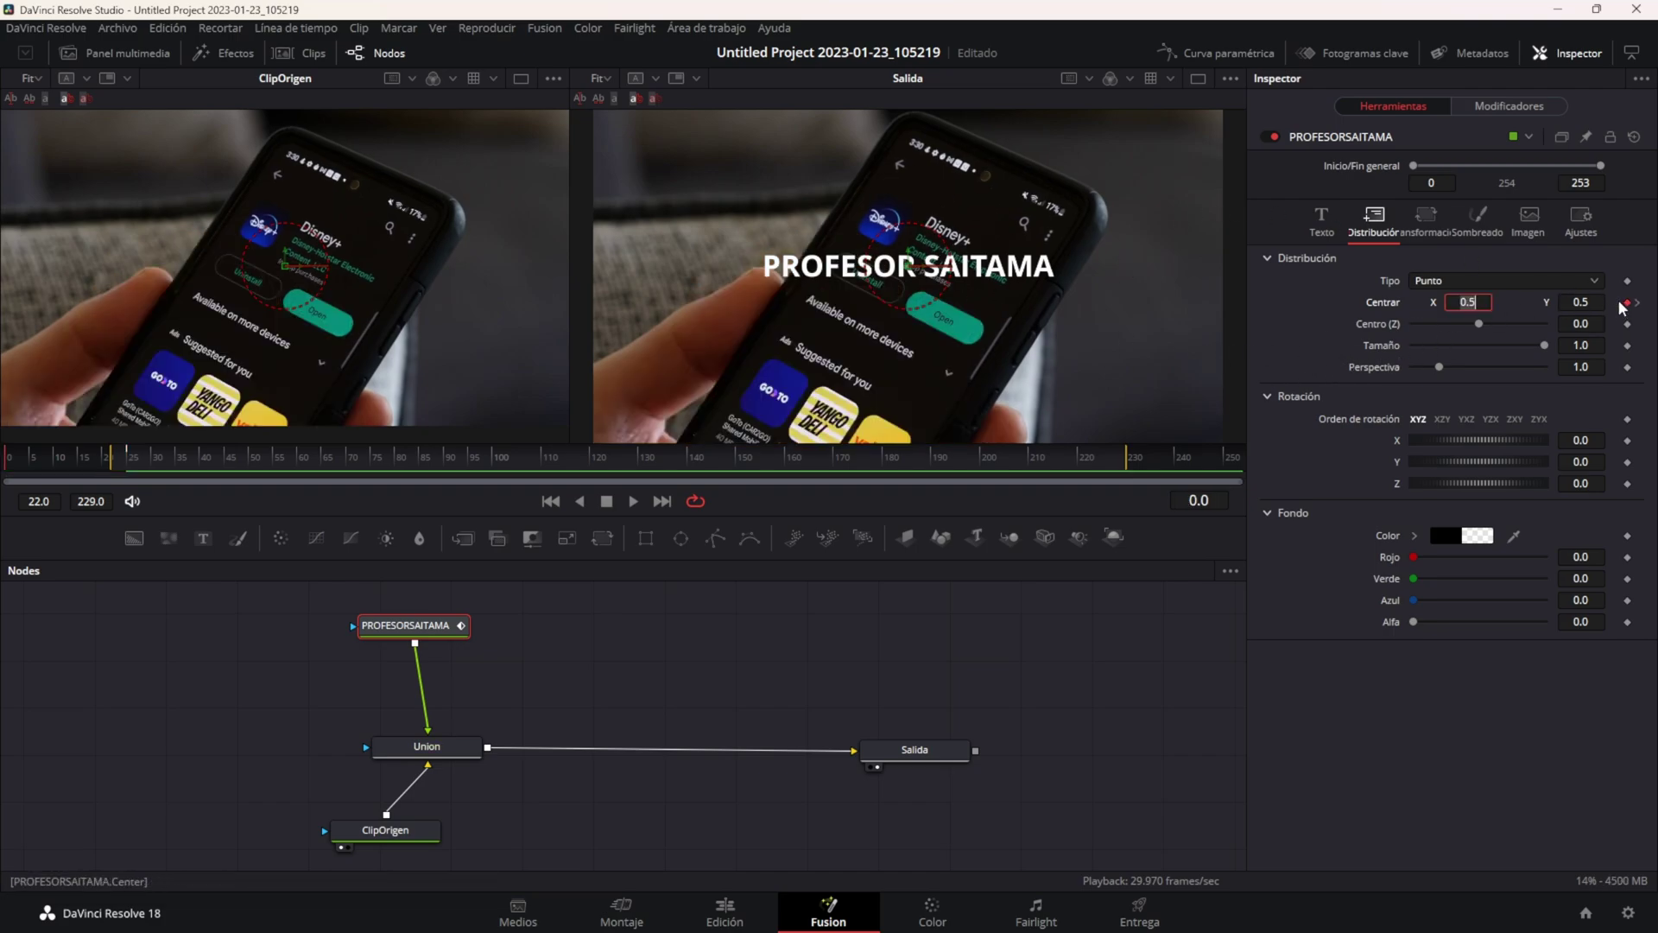
{"action": "left_click", "coordinate": [1637, 303]}
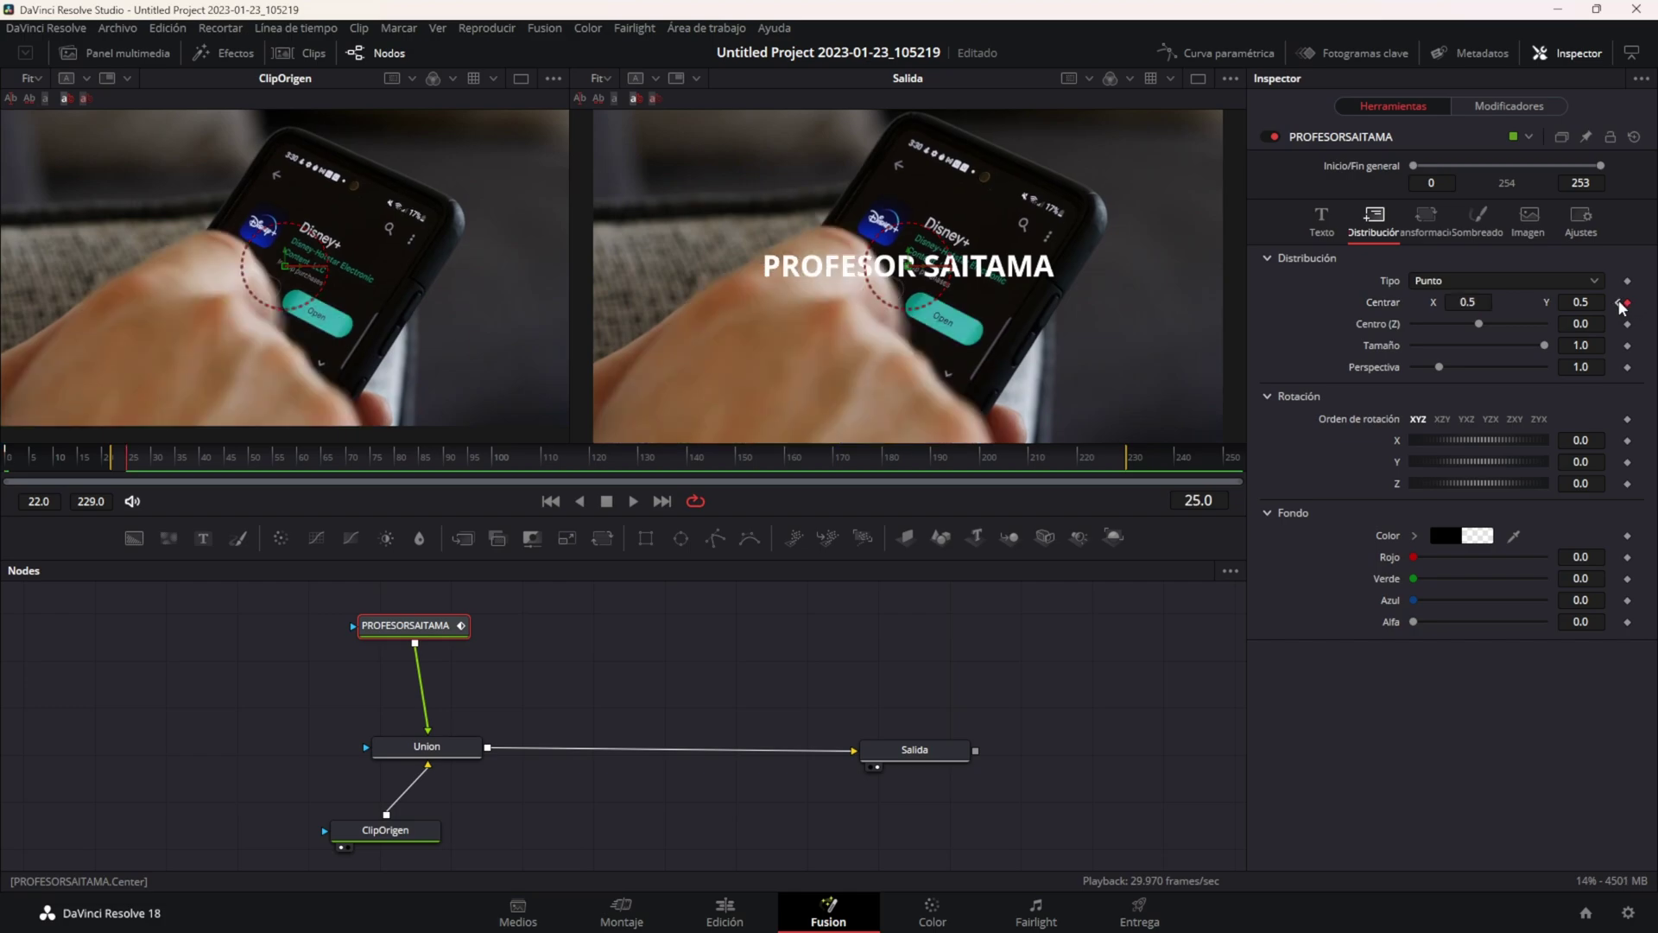
{"action": "left_click", "coordinate": [1619, 303]}
{"action": "left_click", "coordinate": [1637, 303]}
{"action": "left_click", "coordinate": [1619, 303]}
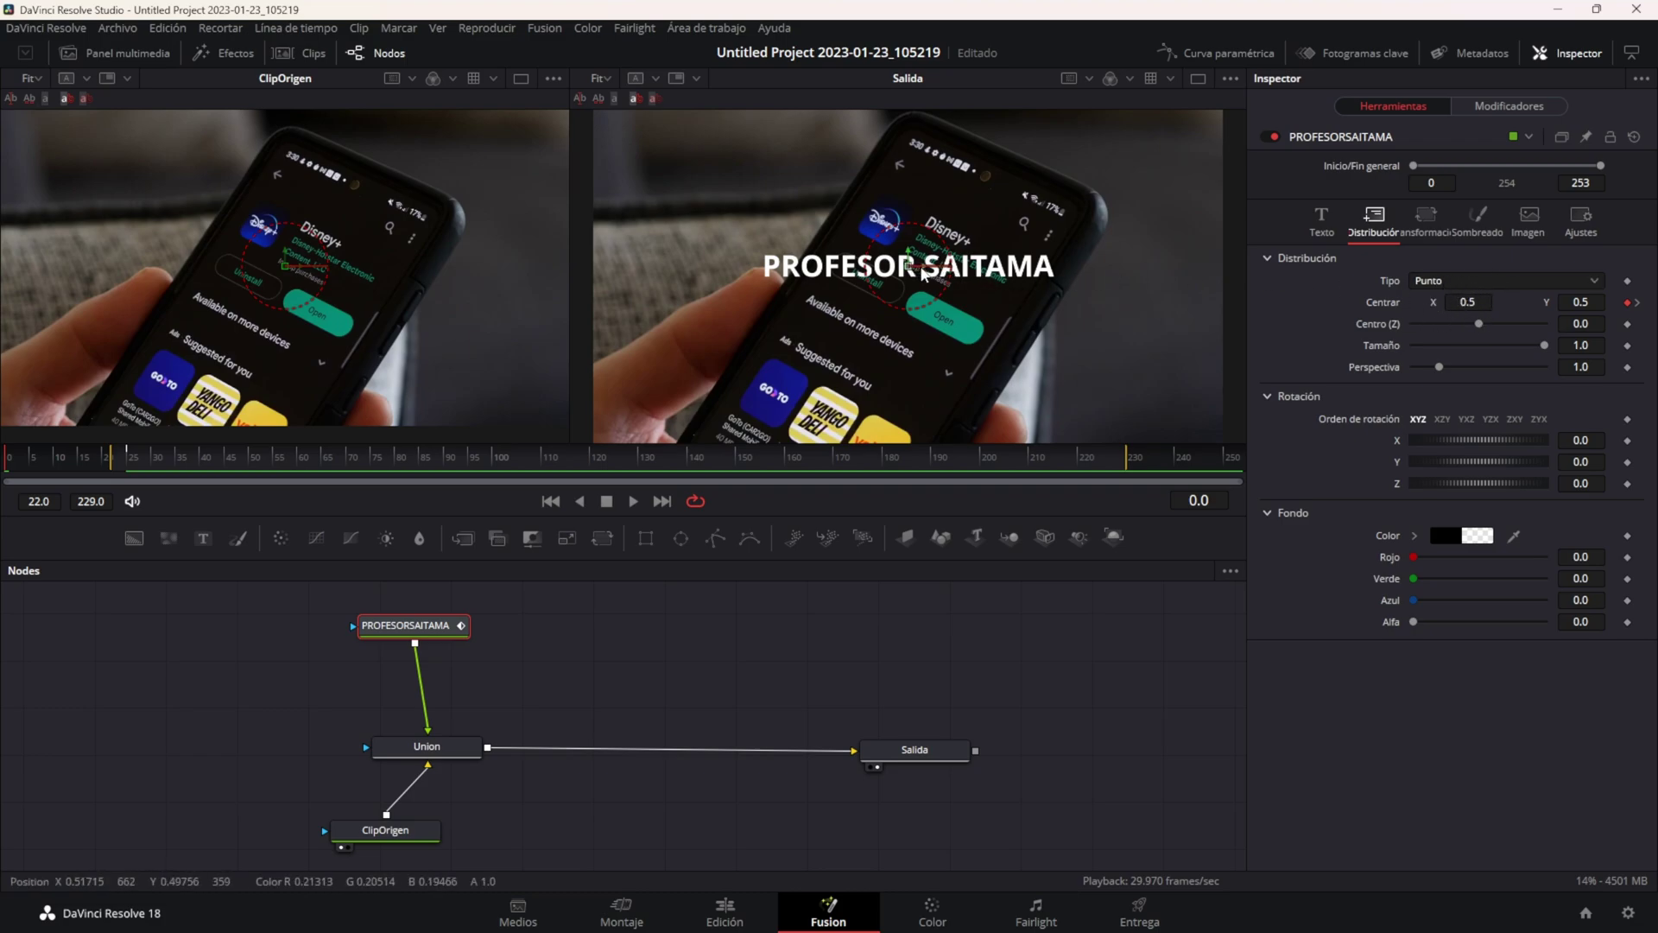
{"action": "left_click_drag", "start_coordinate": [924, 272], "coordinate": [455, 267]}
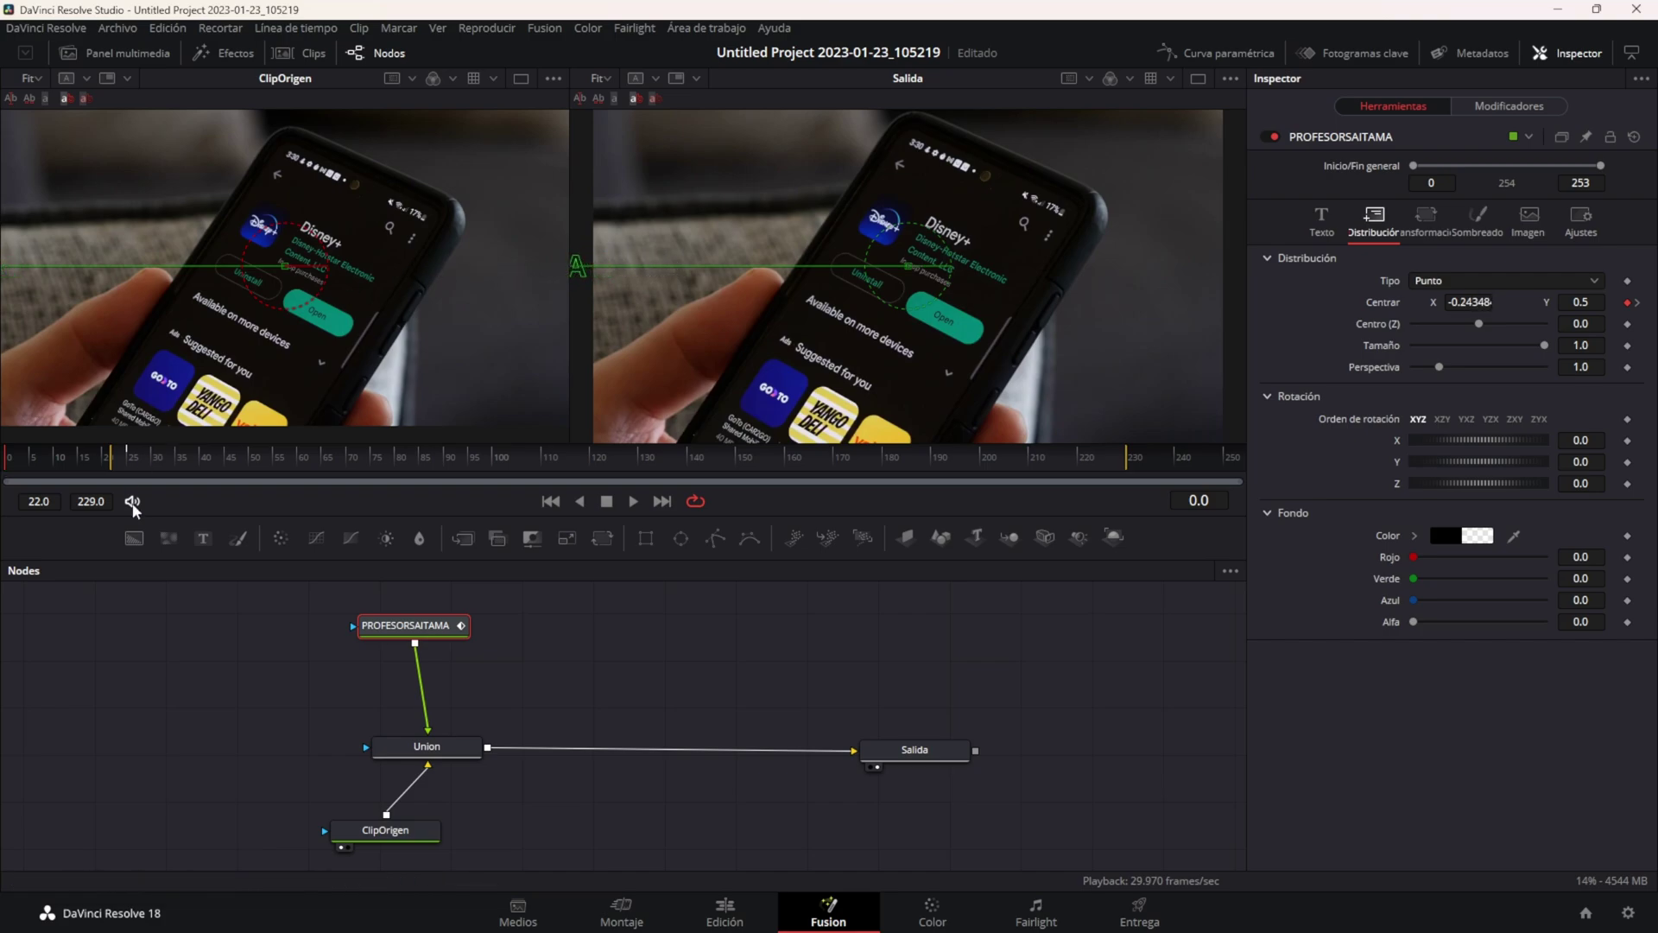
Play back the slide-in animation from the start to preview it
{"action": "left_click", "coordinate": [633, 502]}
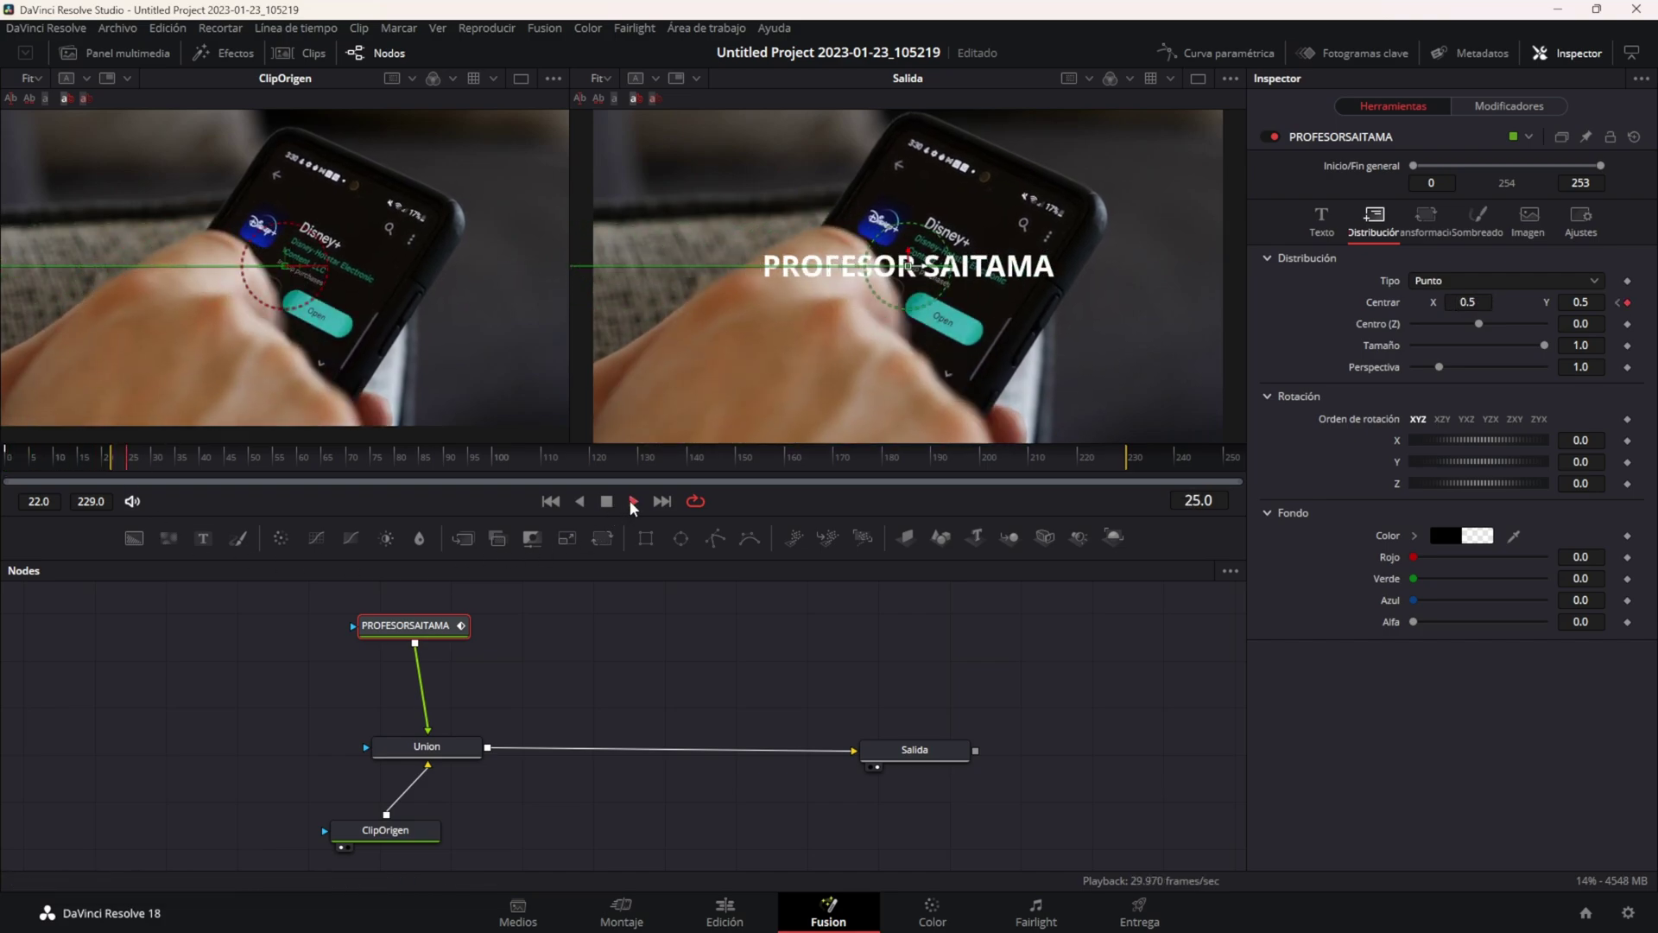
{"action": "left_click", "coordinate": [607, 502]}
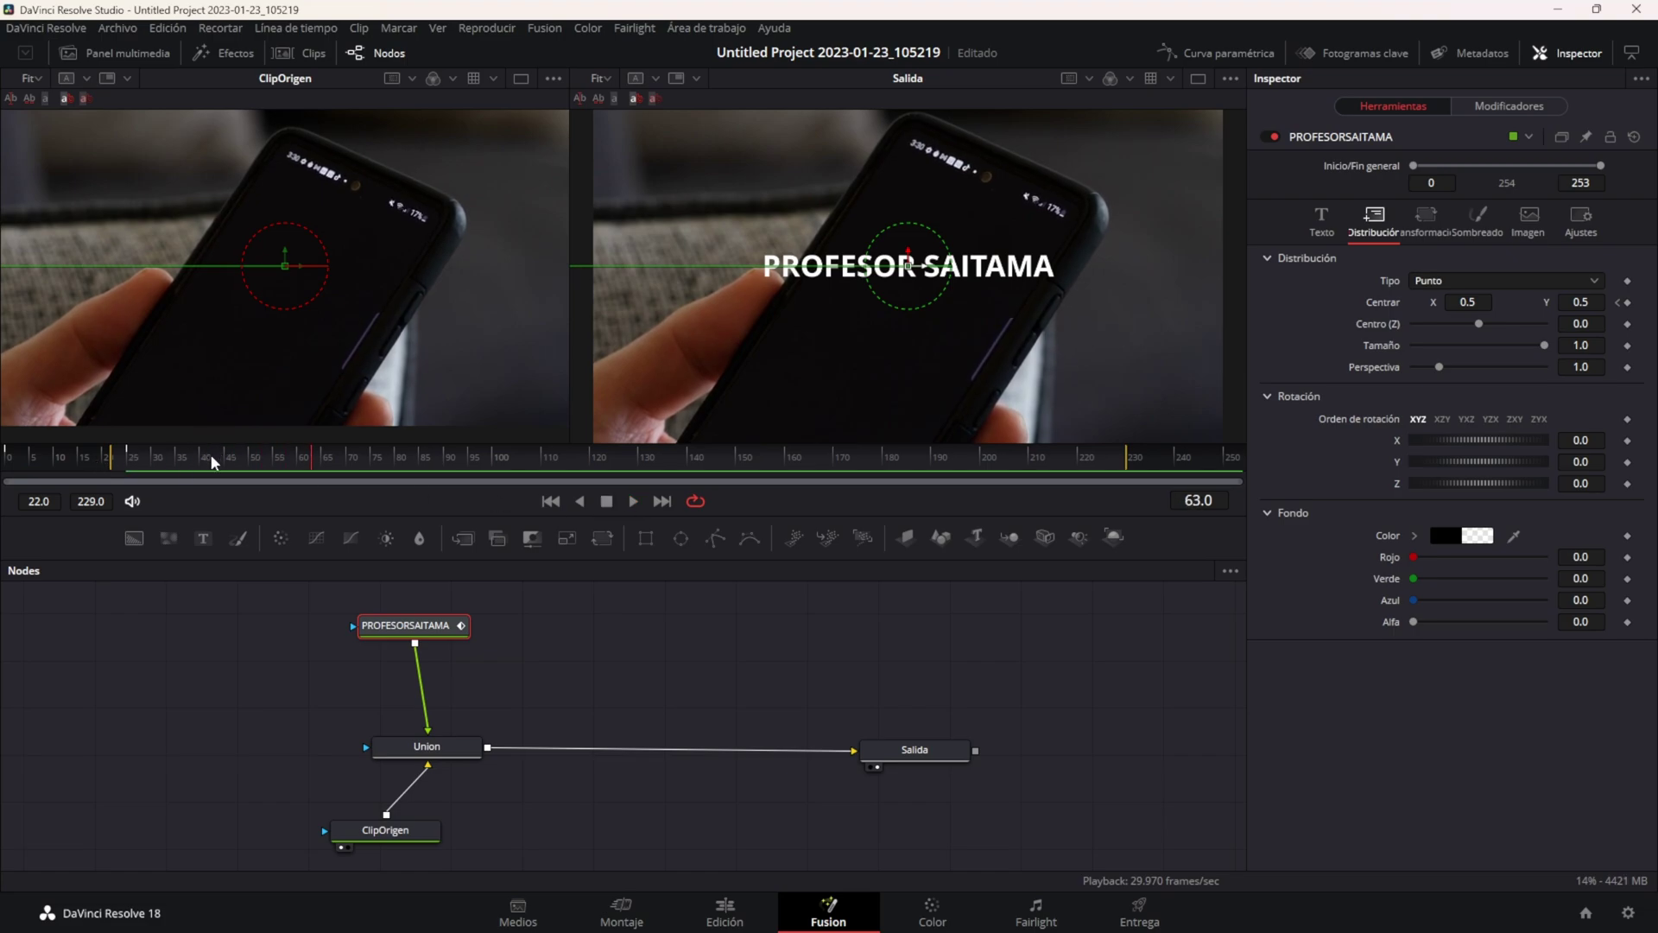
{"action": "left_click", "coordinate": [13, 449]}
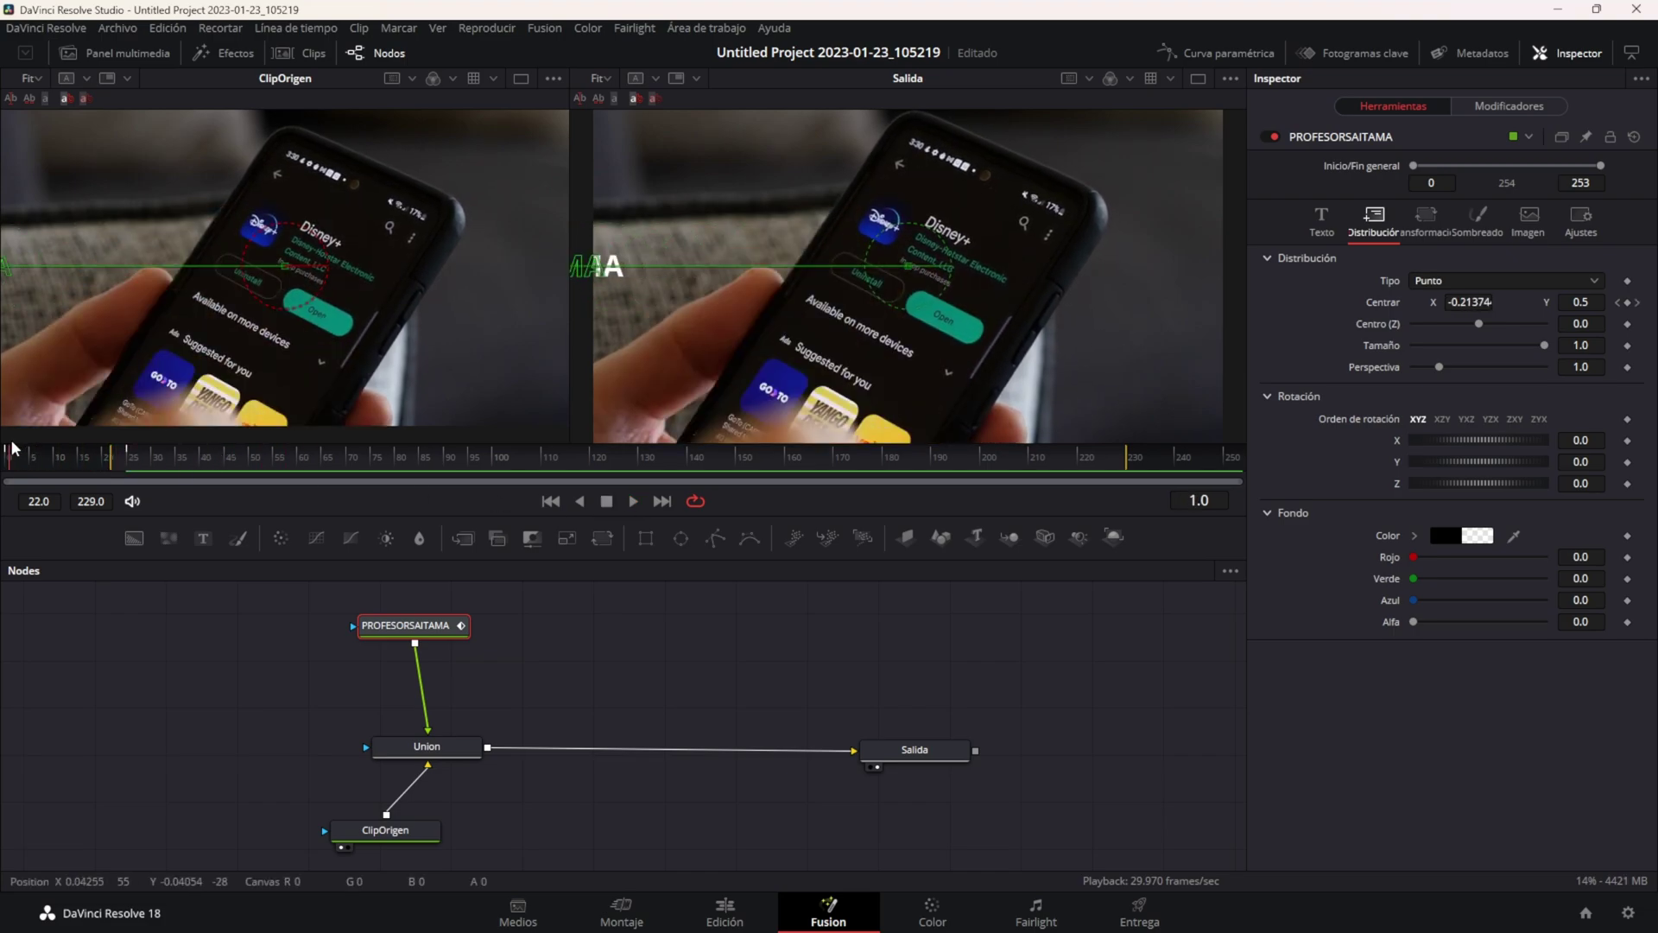
{"action": "left_click", "coordinate": [633, 502]}
{"action": "scroll", "coordinate": [292, 728], "scroll_direction": "down", "scroll_amount": 2}
{"action": "key", "text": "space"}
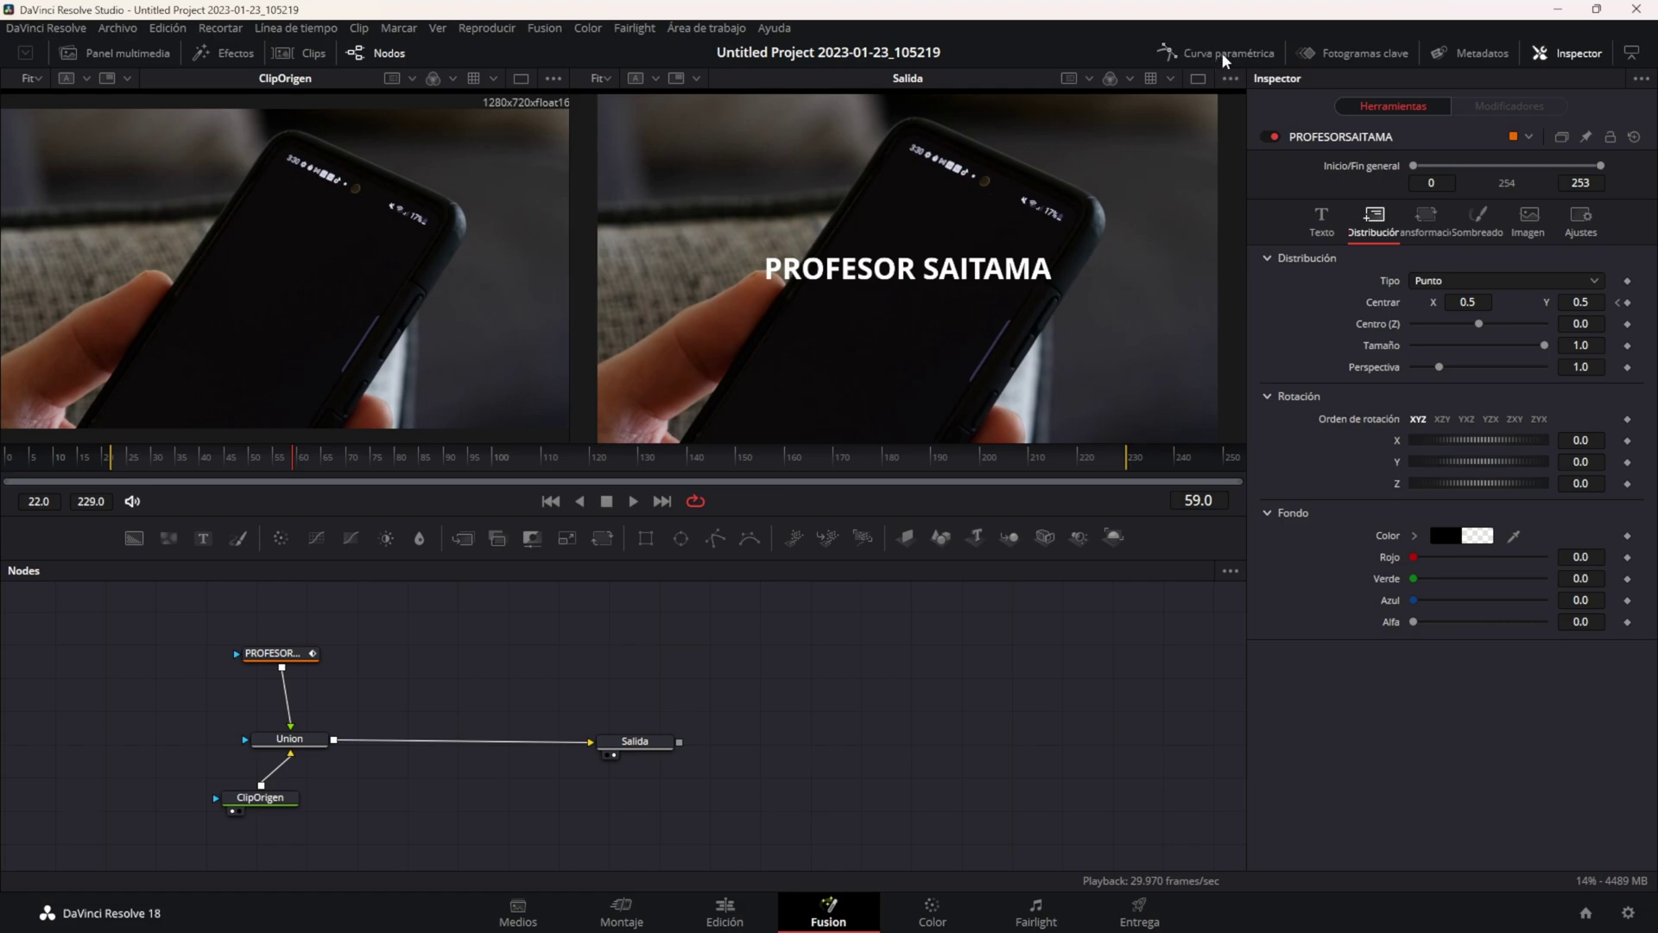
In the Spline editor, smooth the final Desplazamiento keyframe and drag its handle to ease in
{"action": "left_click", "coordinate": [1224, 59]}
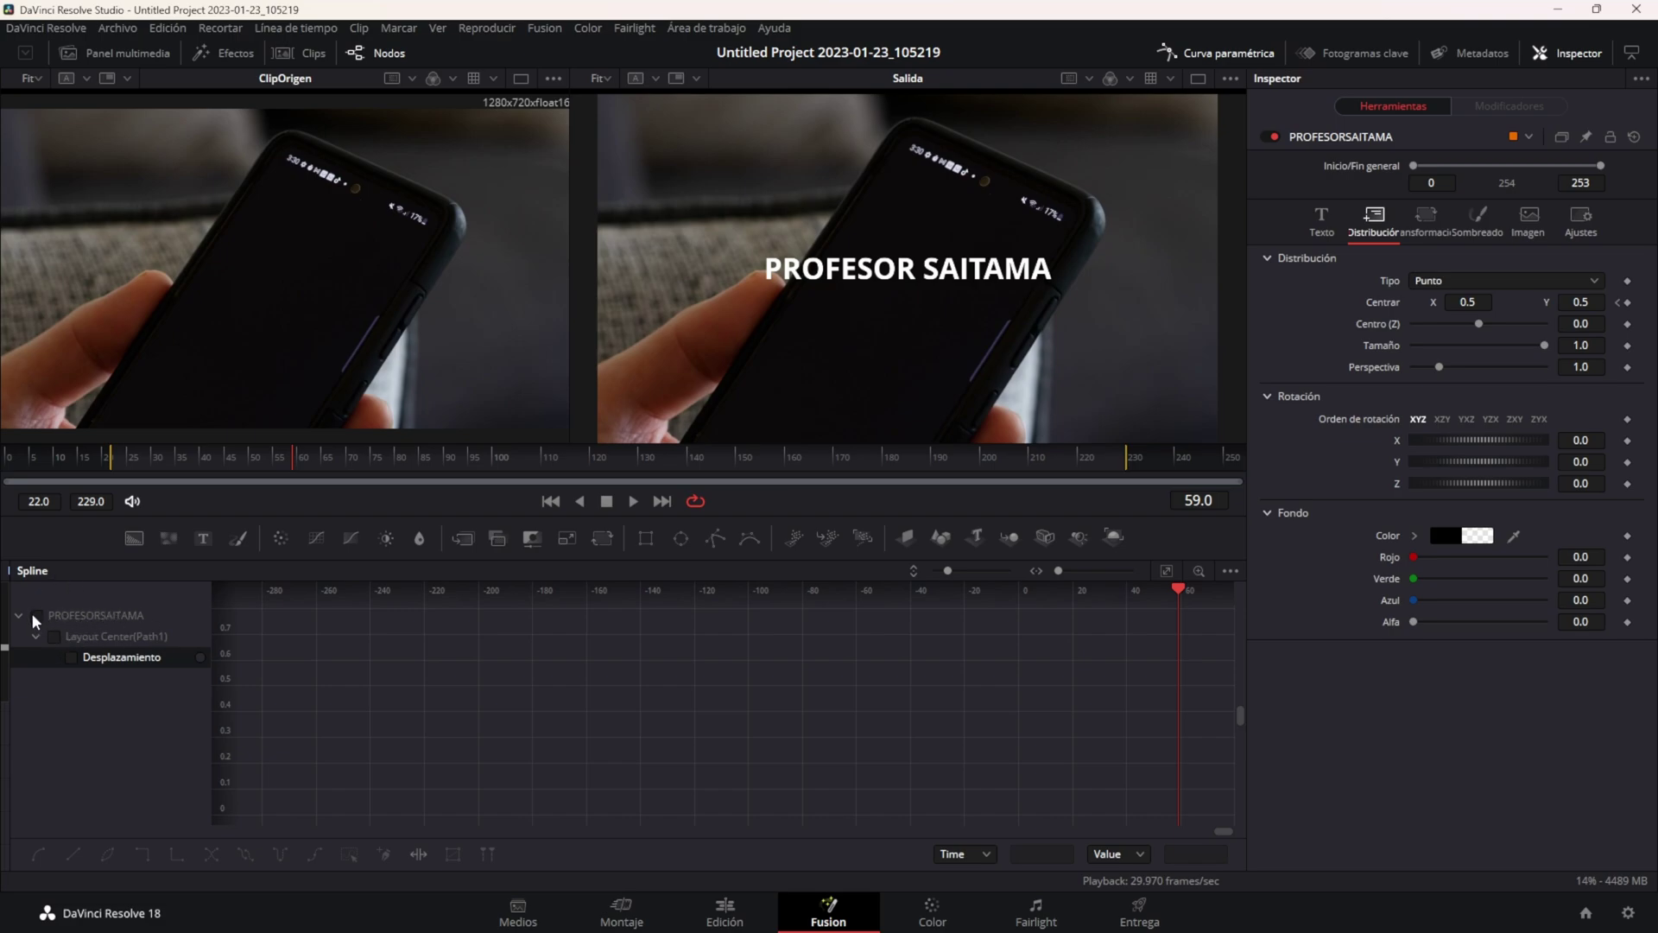
{"action": "left_click", "coordinate": [37, 616]}
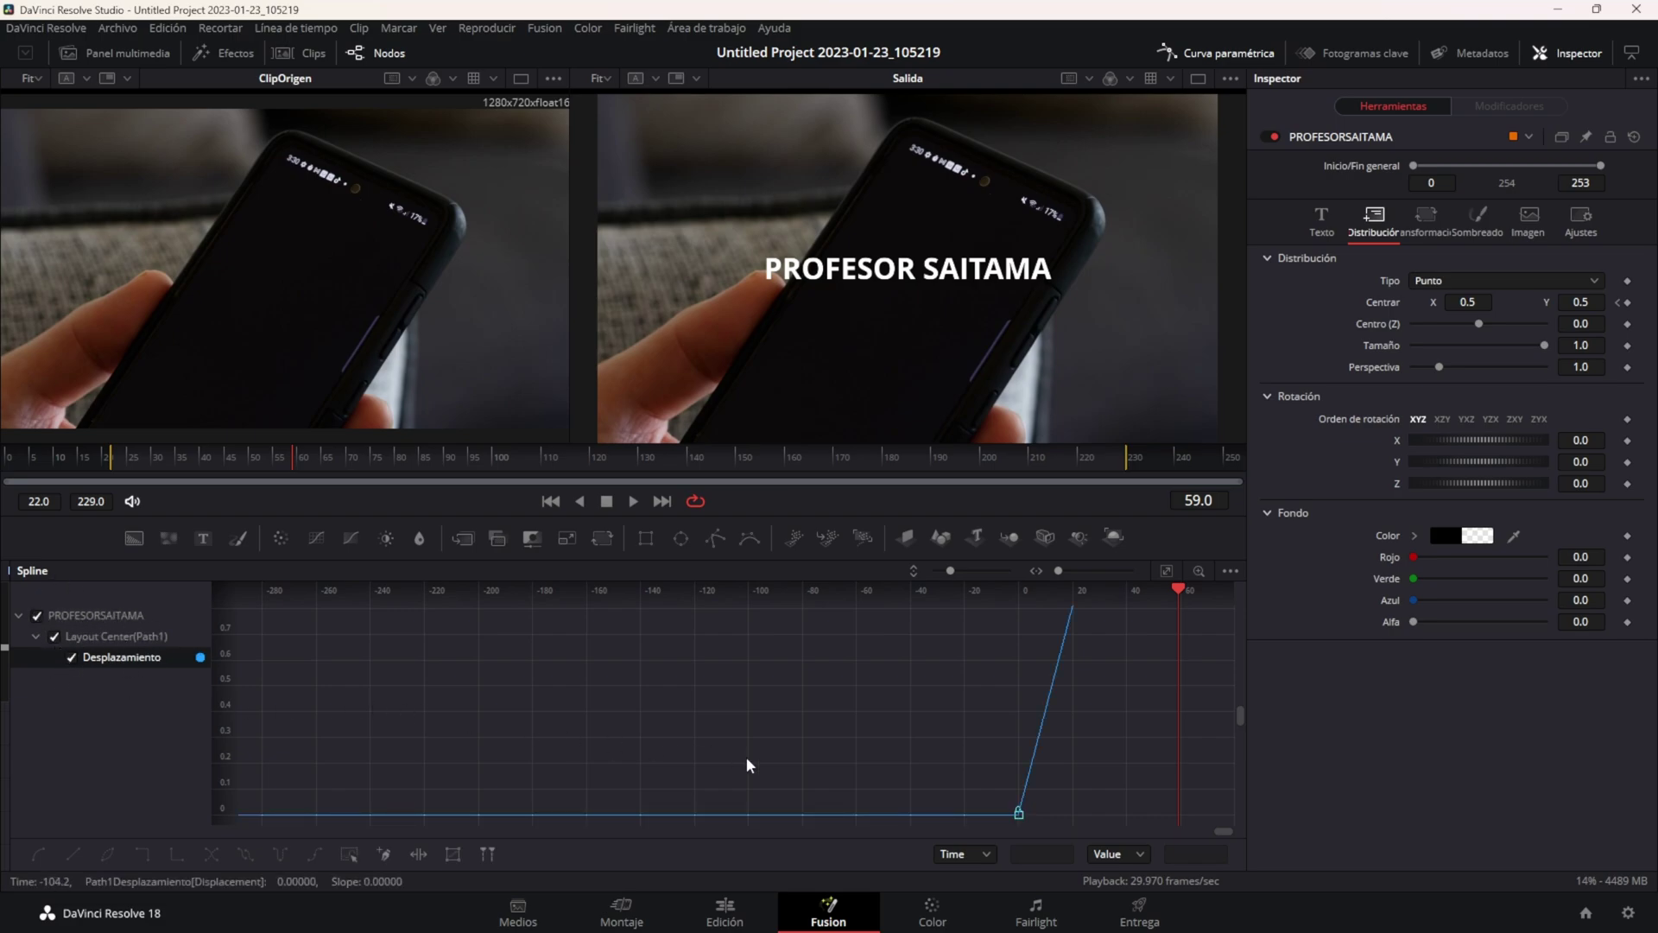
{"action": "scroll", "coordinate": [896, 743], "scroll_direction": "down", "scroll_amount": 2}
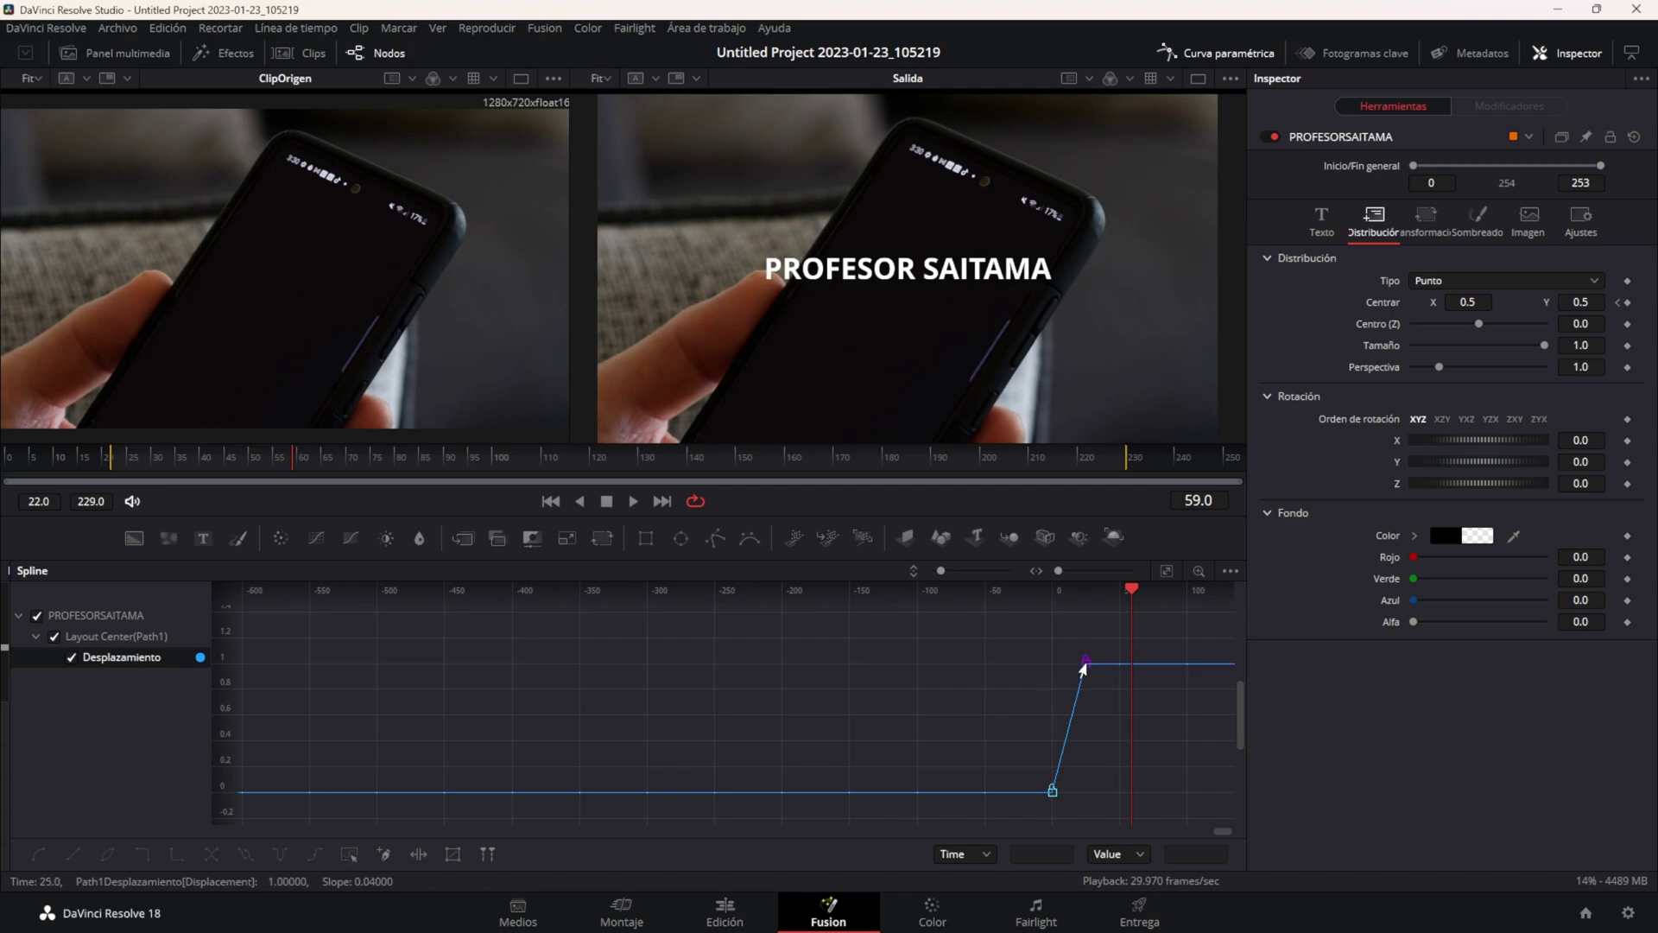
{"action": "left_click", "coordinate": [1086, 662]}
{"action": "left_click", "coordinate": [43, 860]}
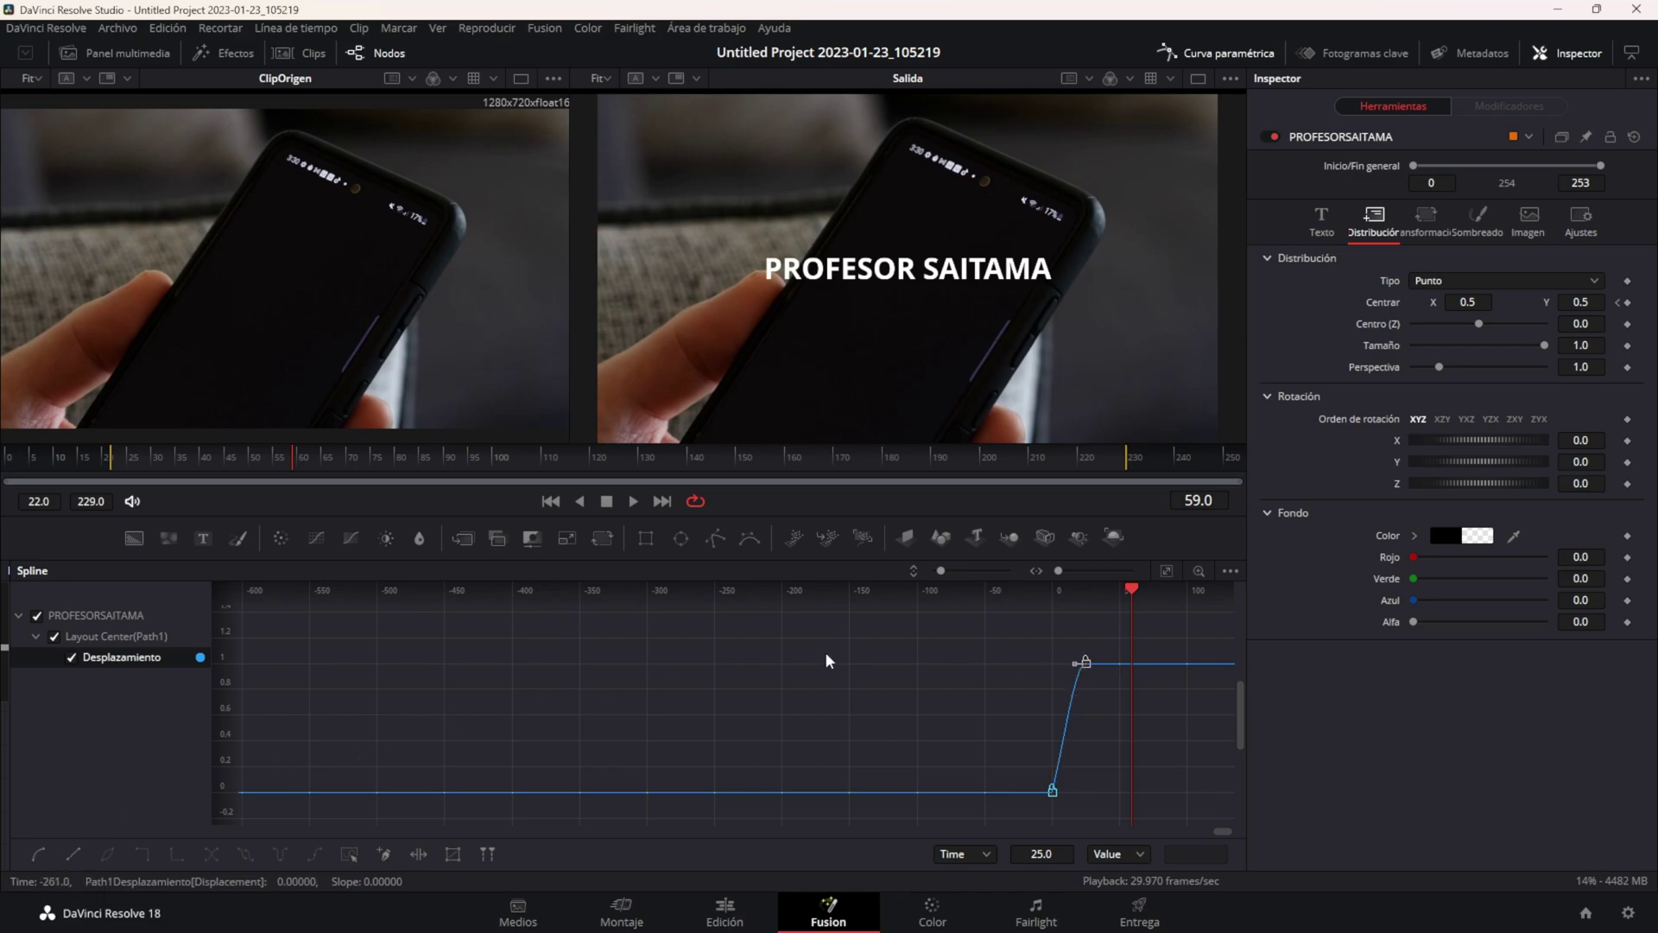
{"action": "scroll", "coordinate": [1073, 701], "scroll_direction": "up", "scroll_amount": 2}
{"action": "scroll", "coordinate": [1085, 661], "scroll_direction": "down", "scroll_amount": 3}
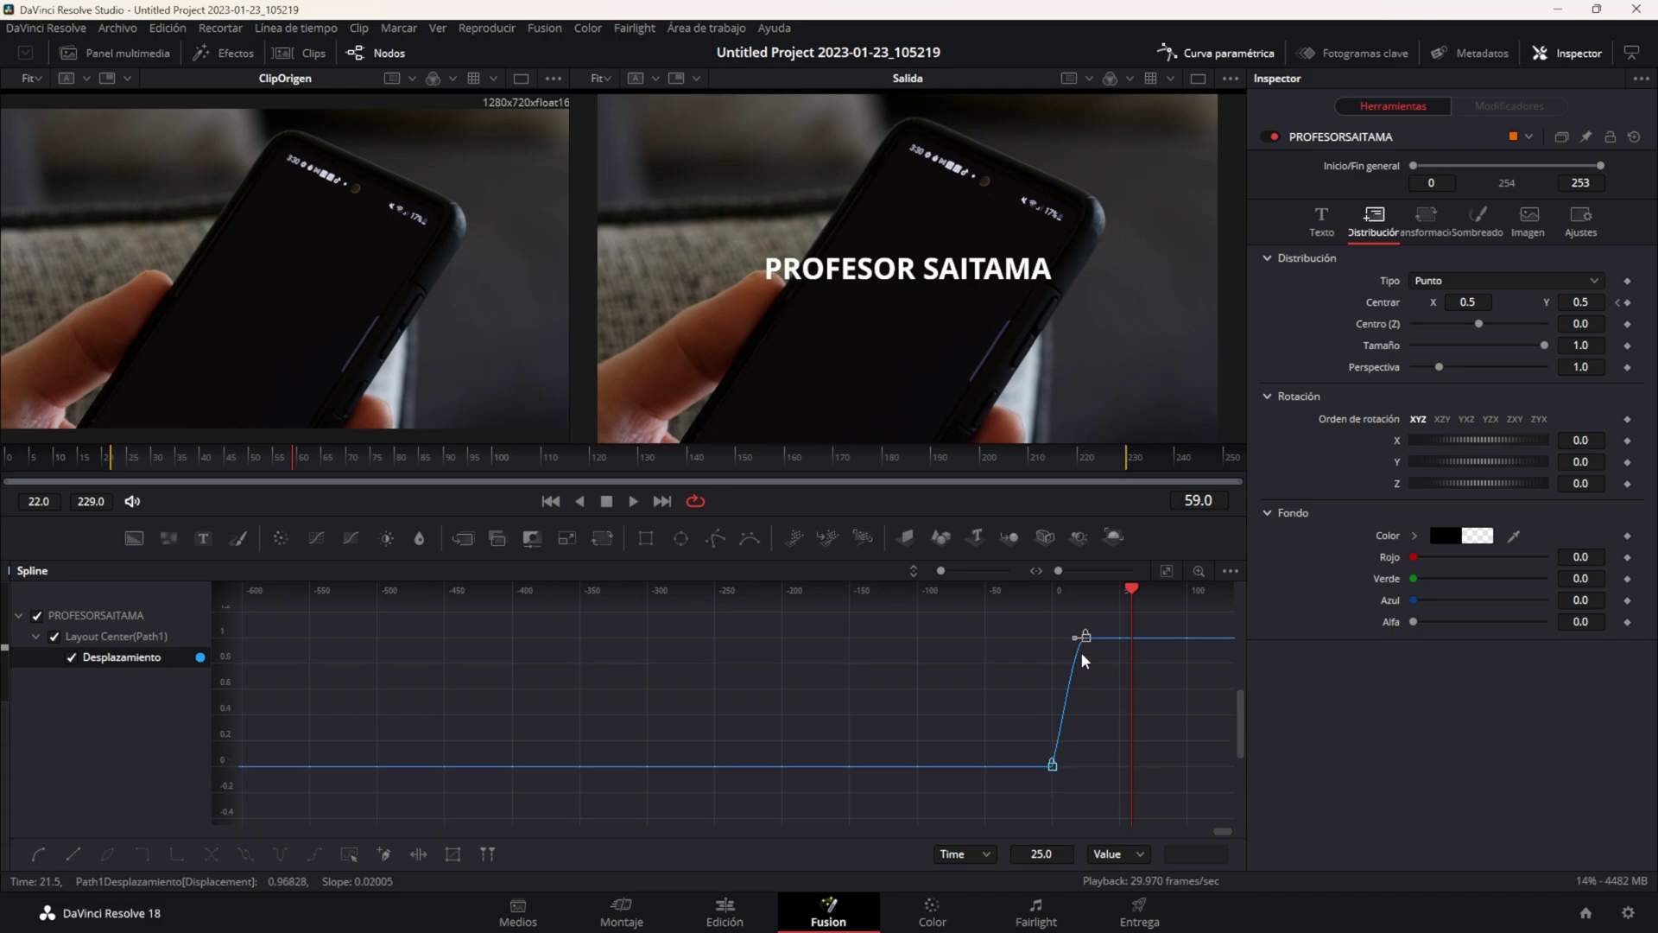
{"action": "left_click_drag", "start_coordinate": [1073, 639], "coordinate": [1050, 642]}
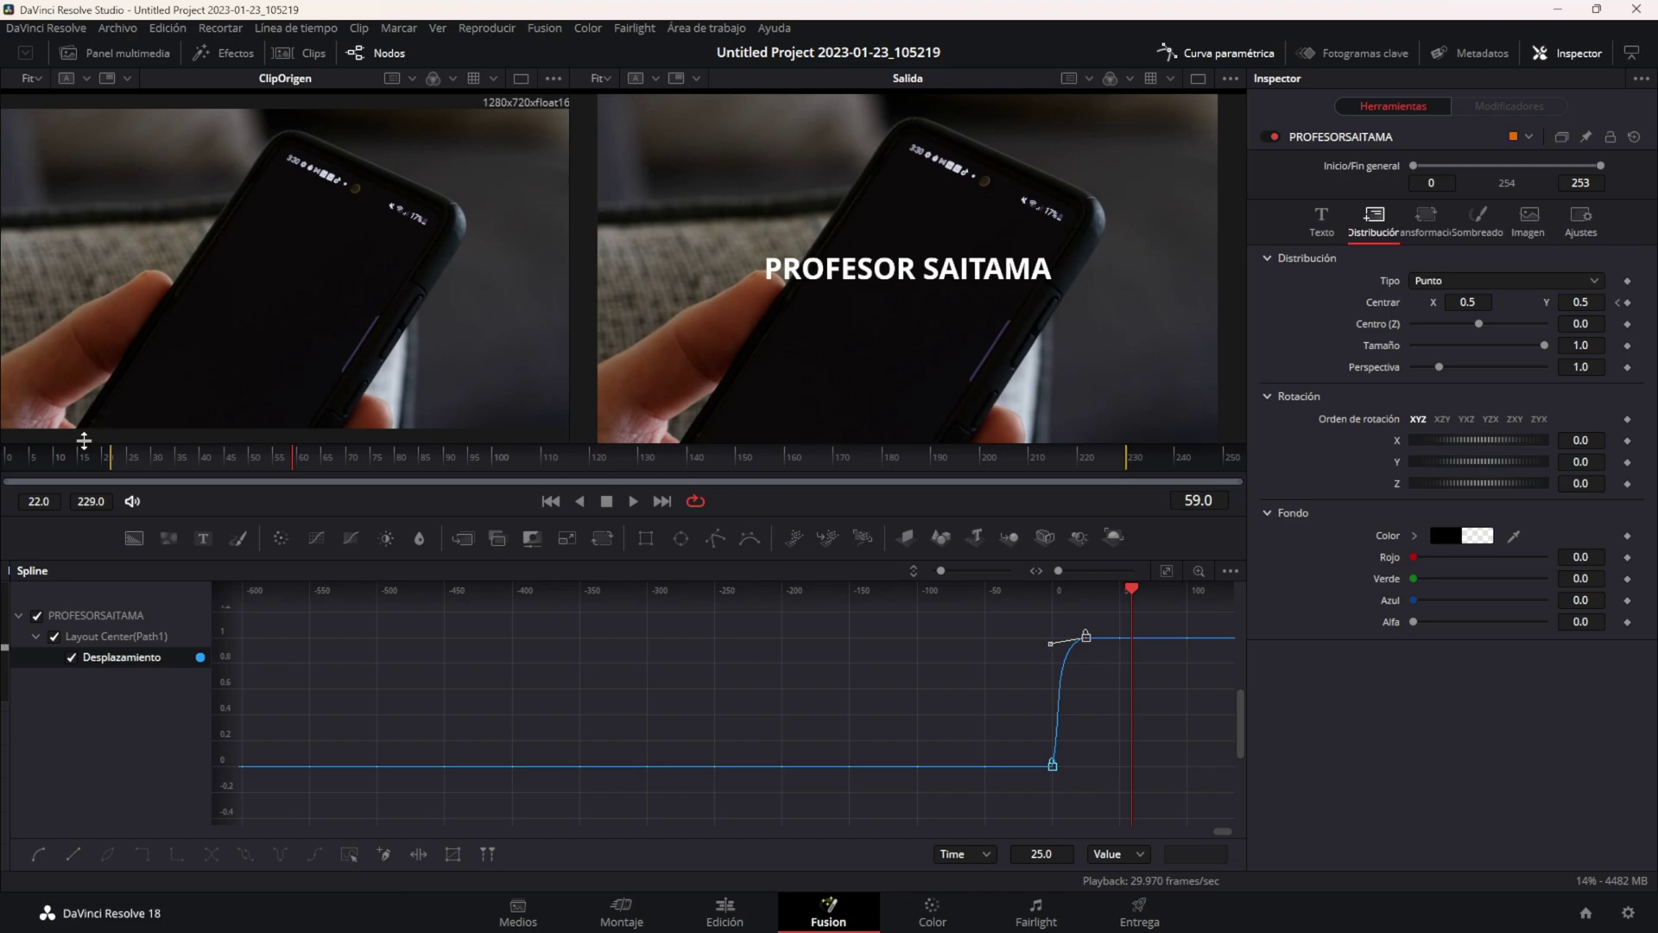
Preview the eased slide-in from frame 0 and bring up the title's Ajustes settings
{"action": "key", "text": "Home"}
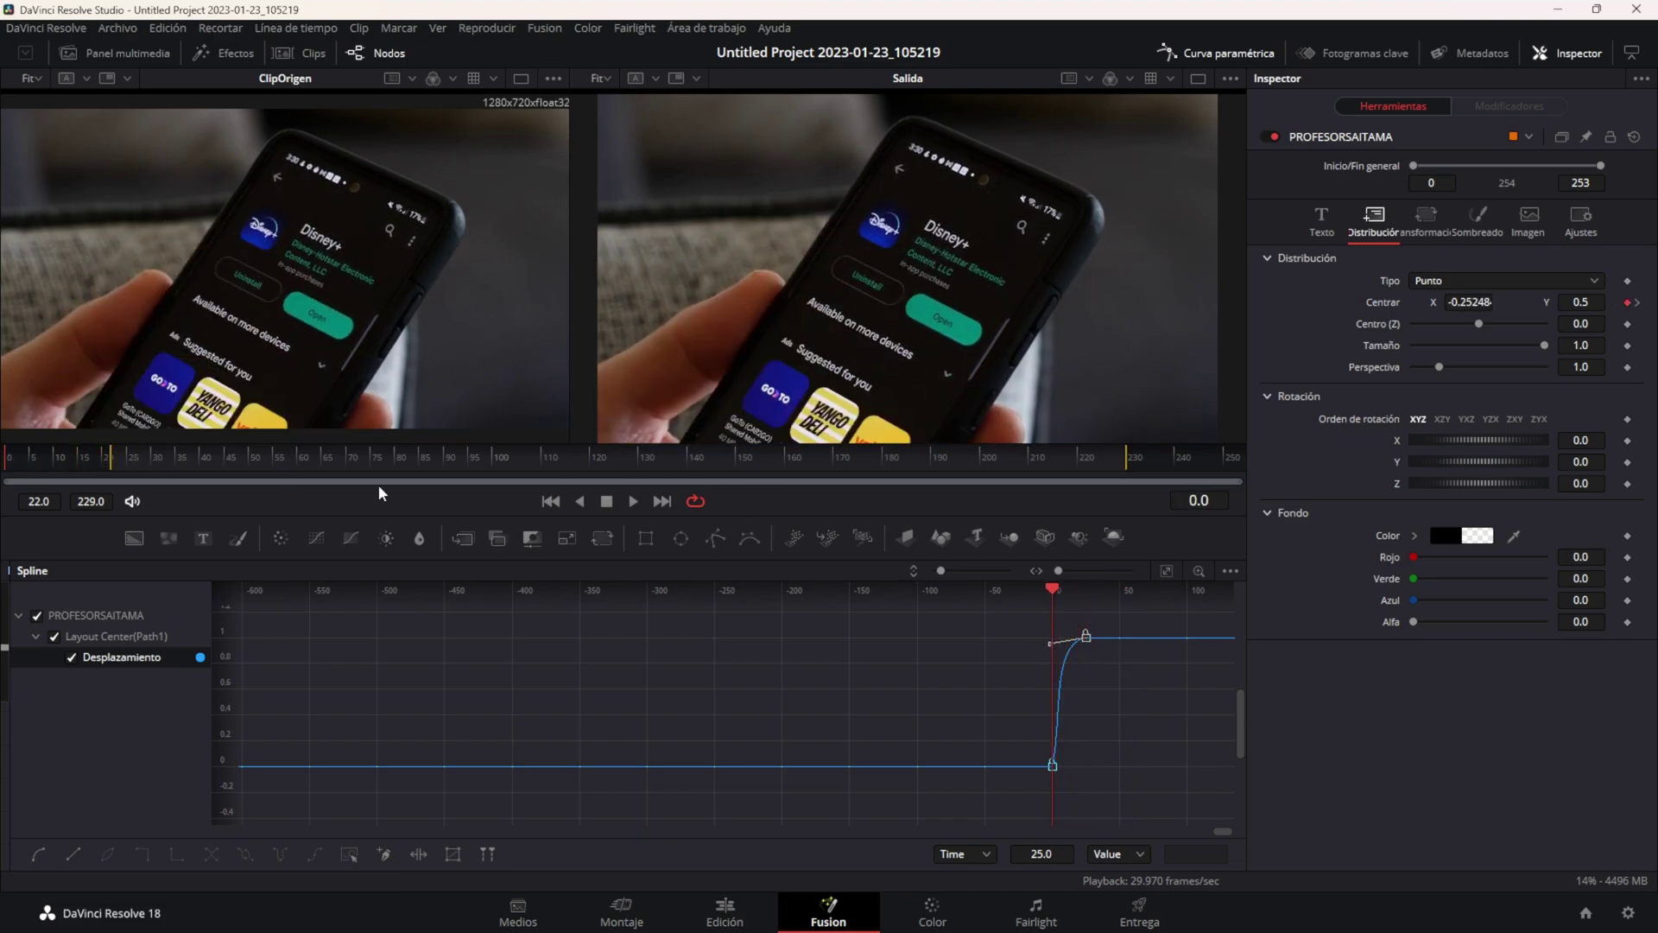
{"action": "left_click", "coordinate": [633, 503]}
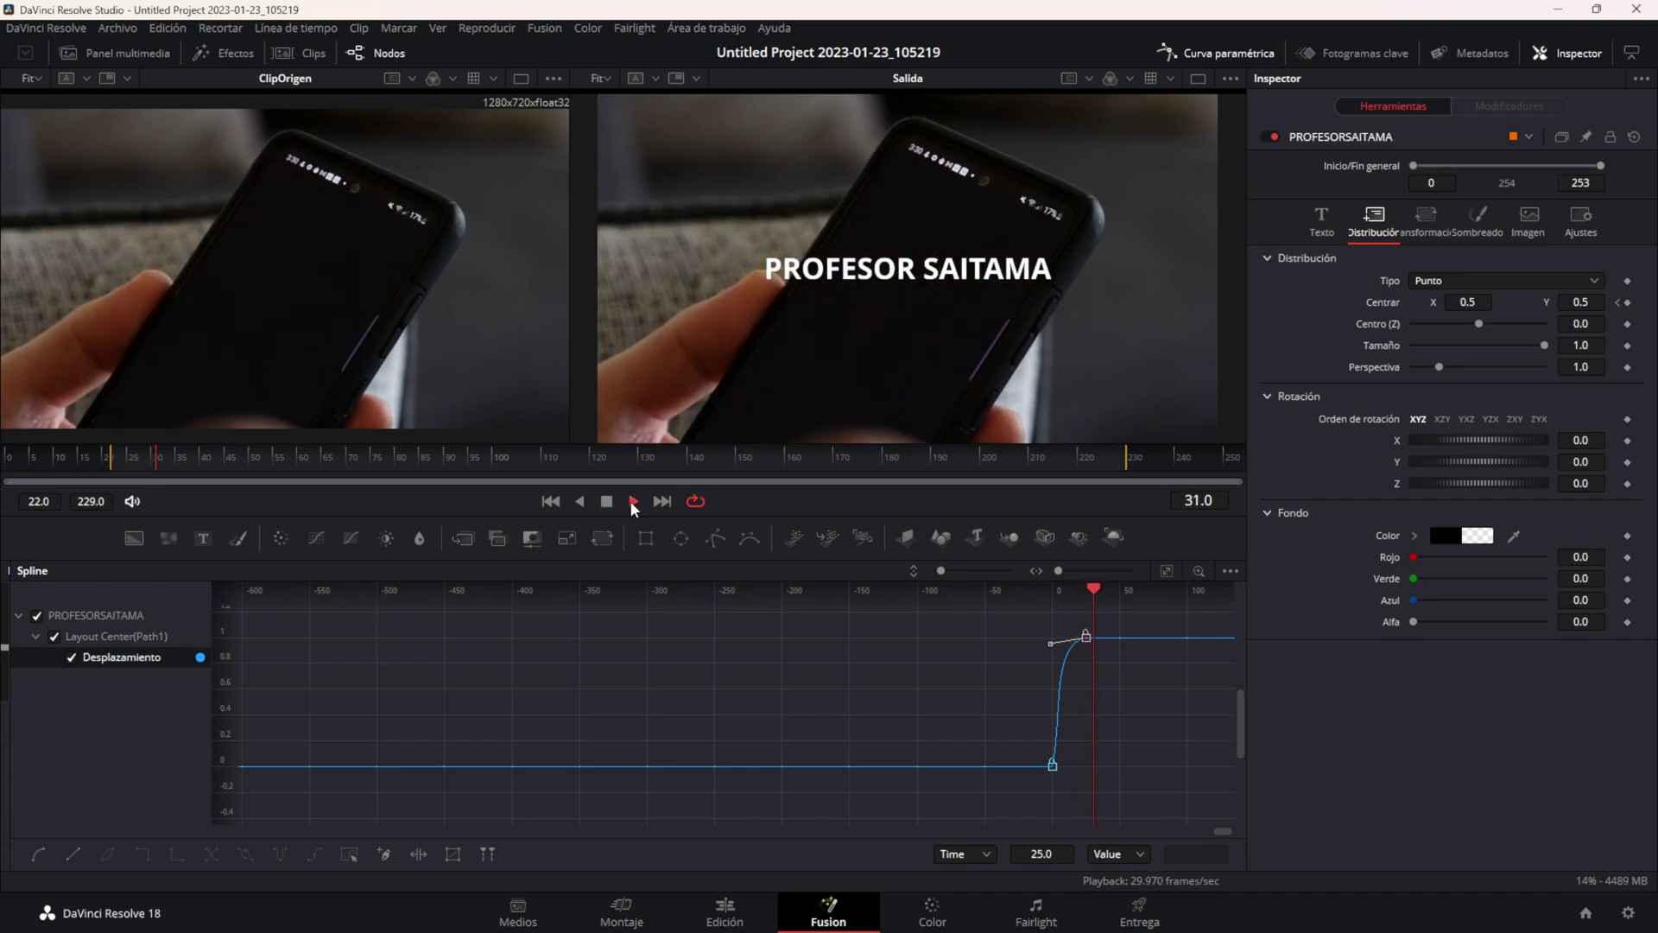
{"action": "key", "text": "space"}
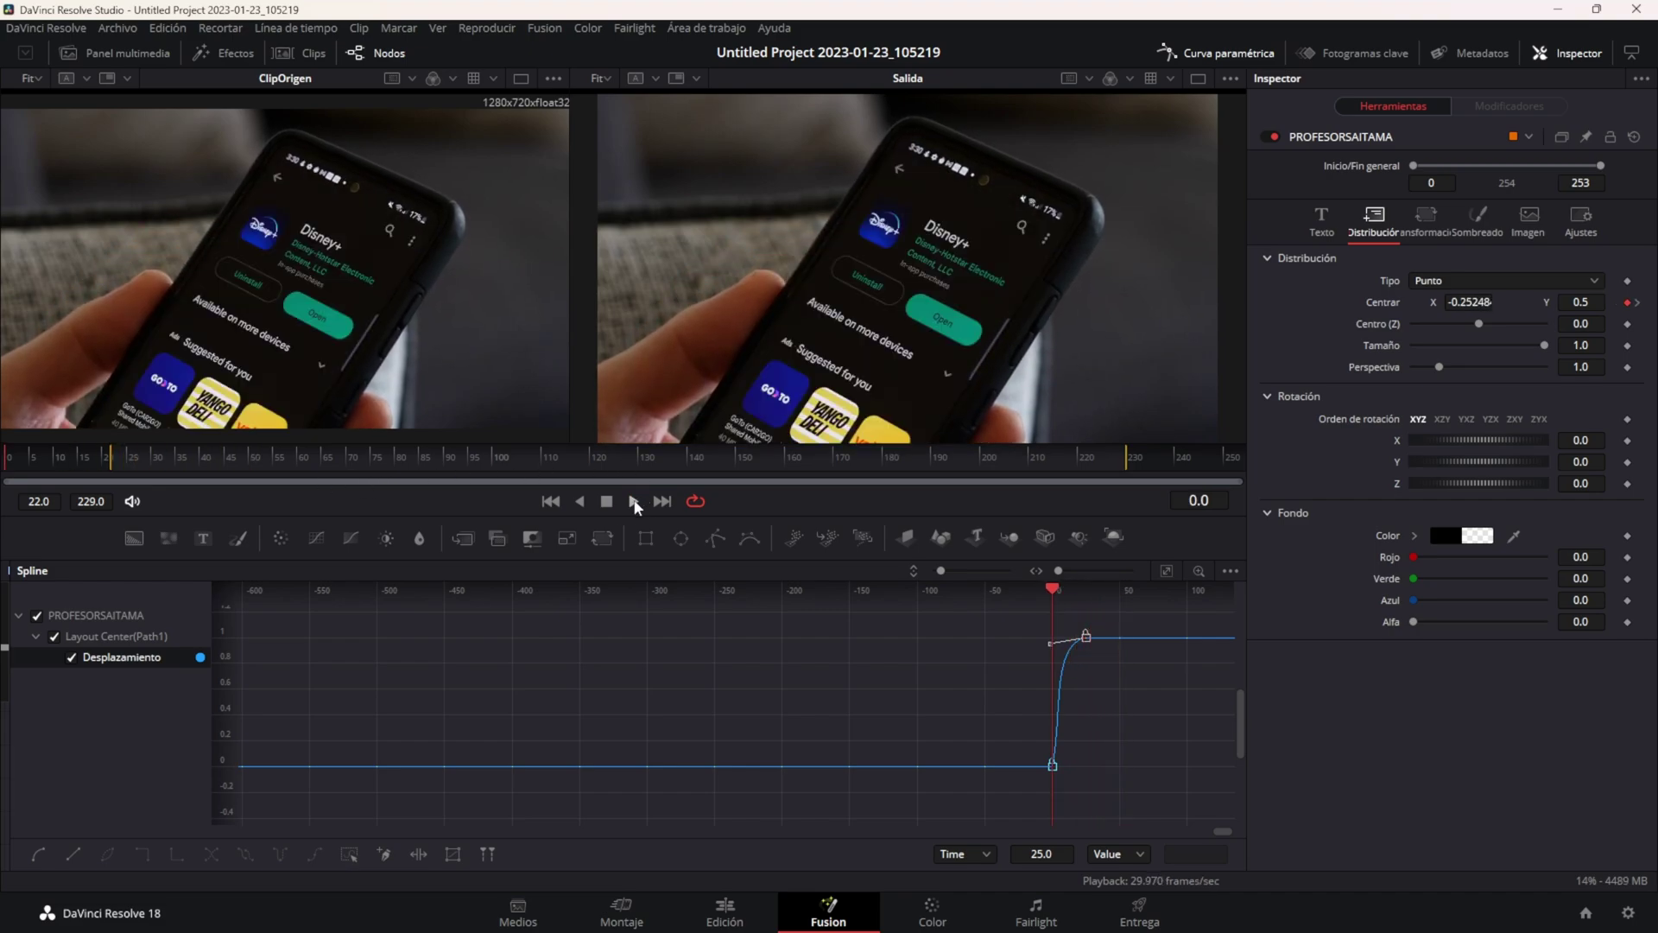
{"action": "left_click", "coordinate": [634, 502]}
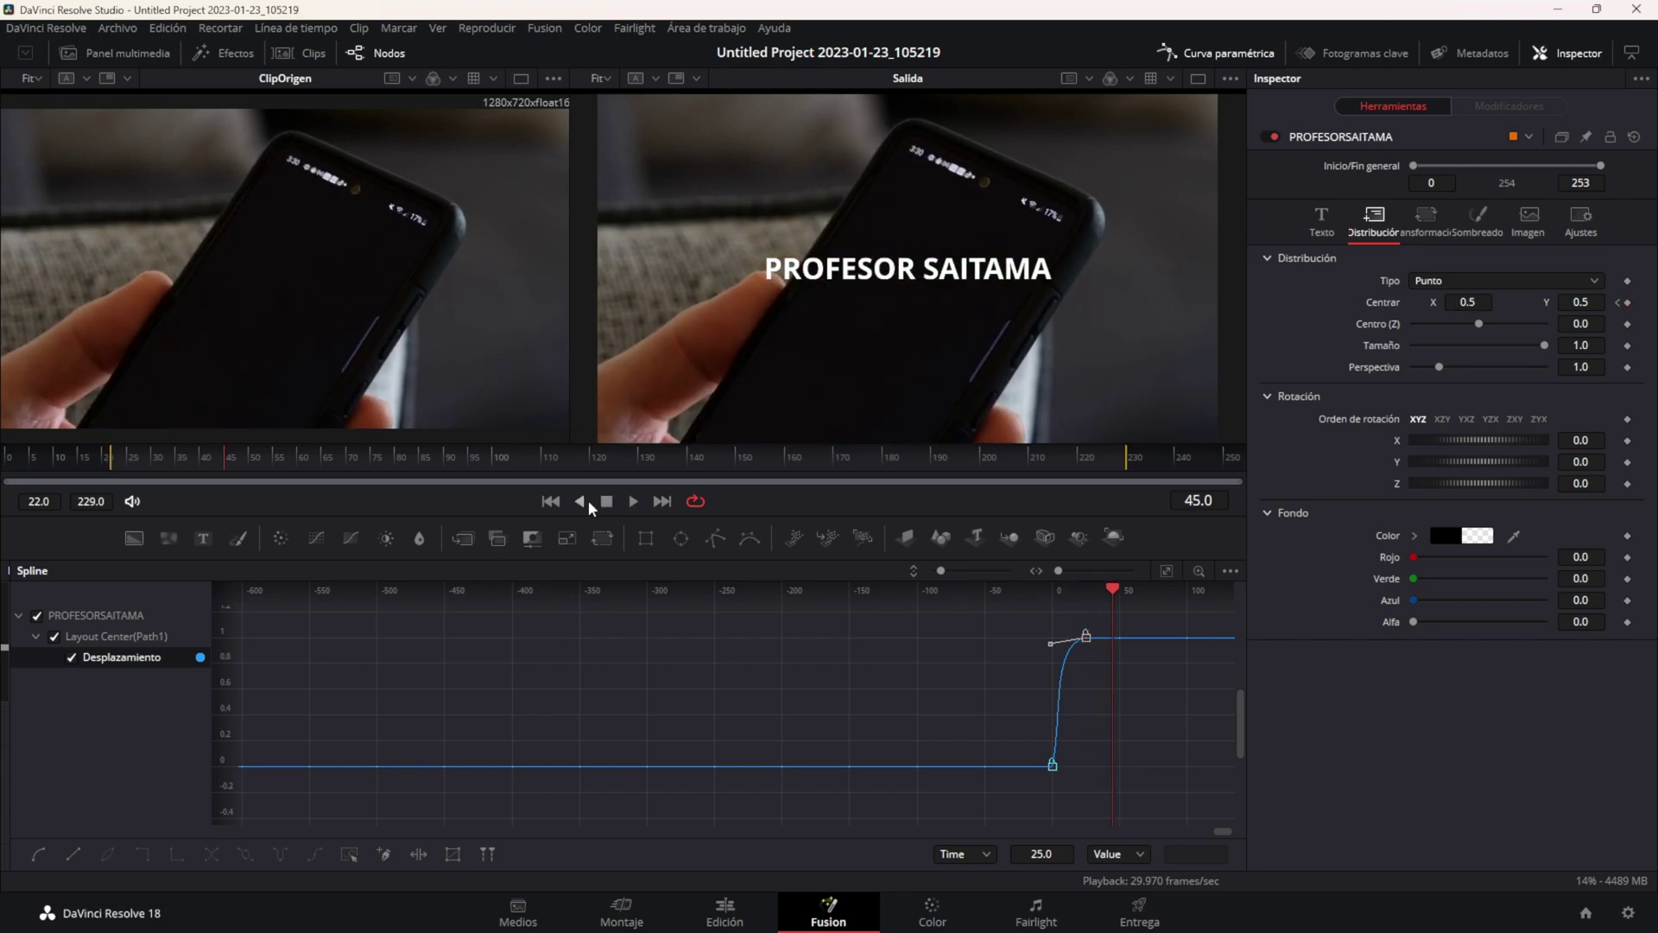
{"action": "left_click", "coordinate": [58, 458]}
{"action": "left_click_drag", "start_coordinate": [58, 459], "coordinate": [8, 458]}
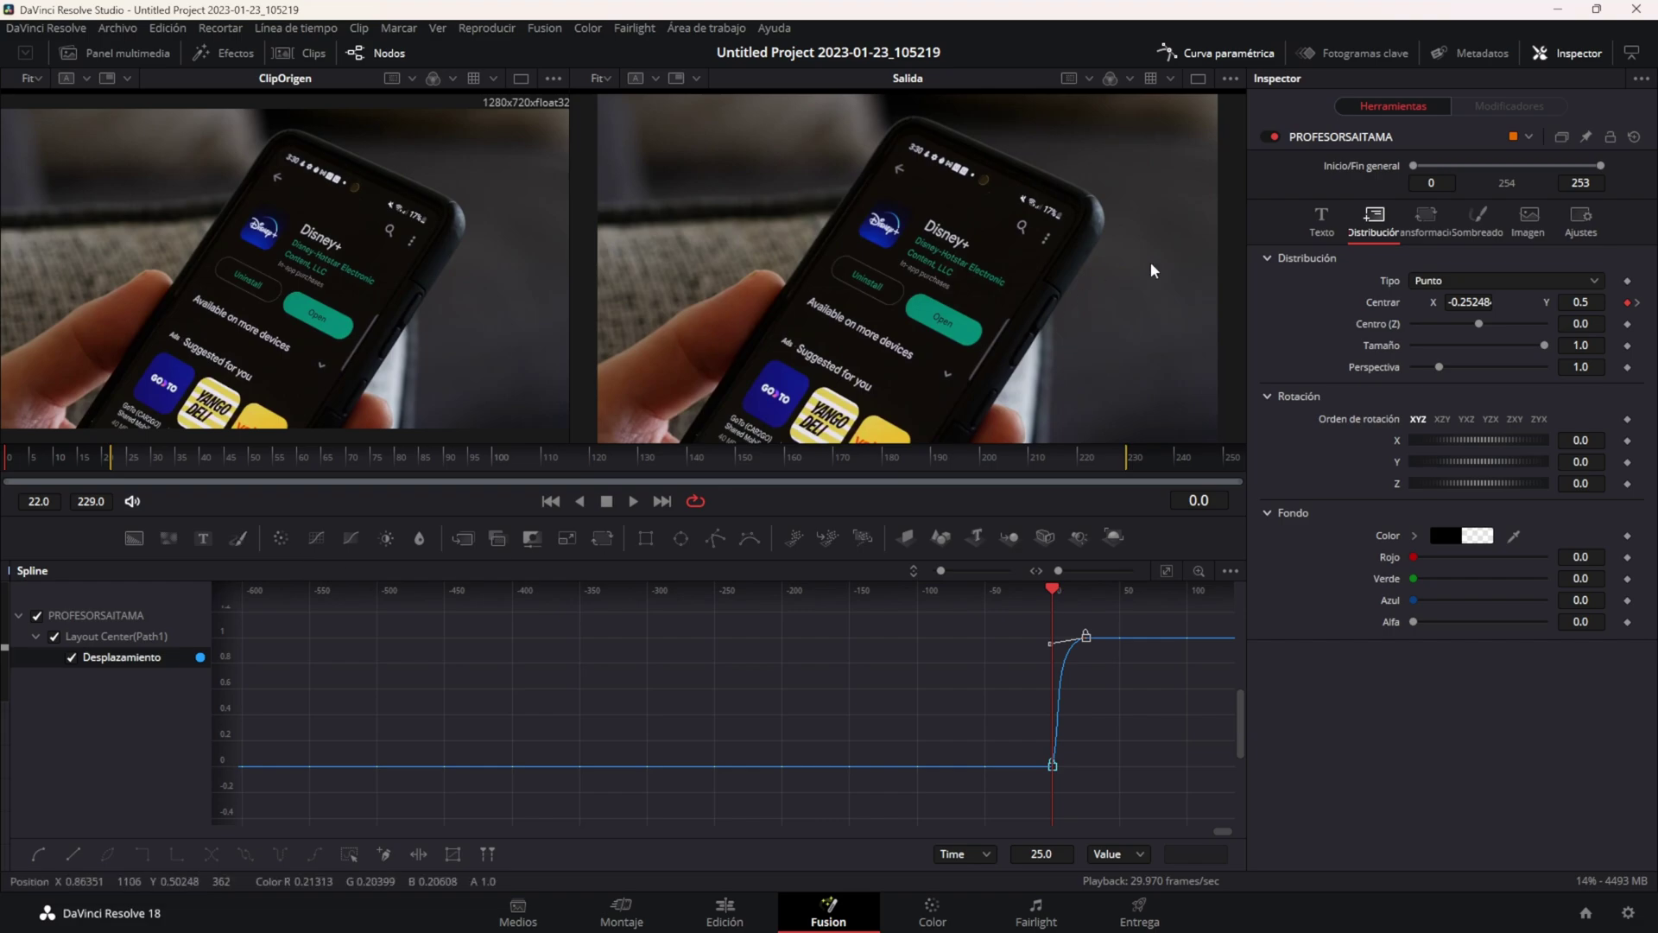
{"action": "left_click", "coordinate": [1587, 226]}
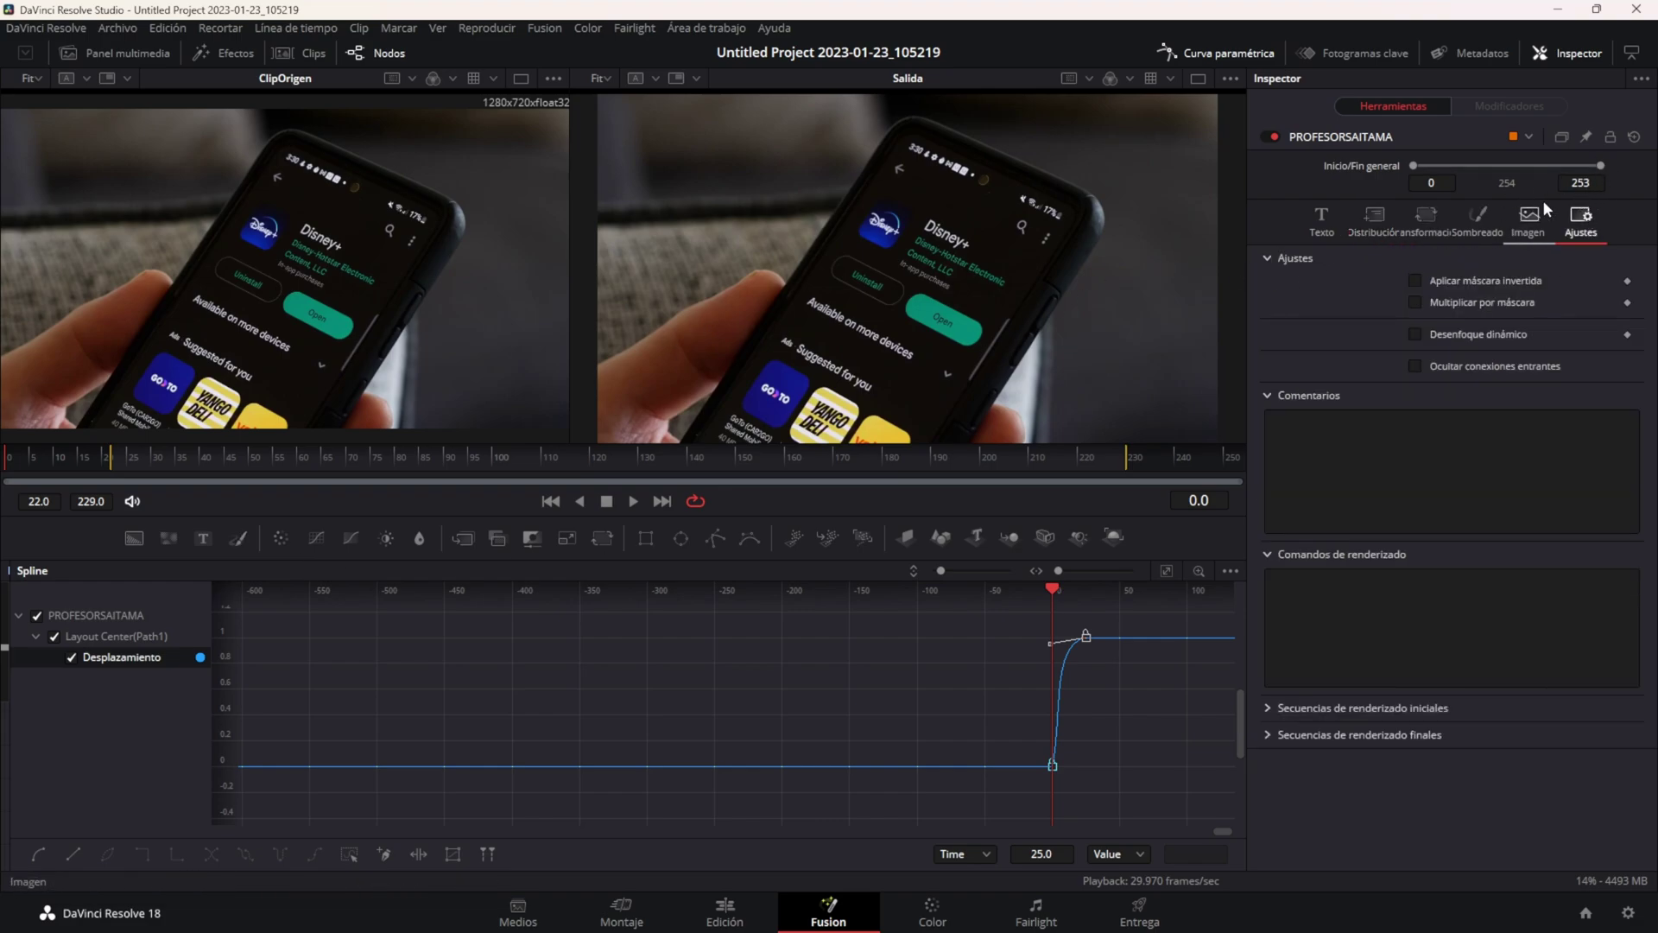
Enable Desenfoque dinámico on the title, show the node graph, and scrub to frame 7
{"action": "left_click", "coordinate": [1499, 336]}
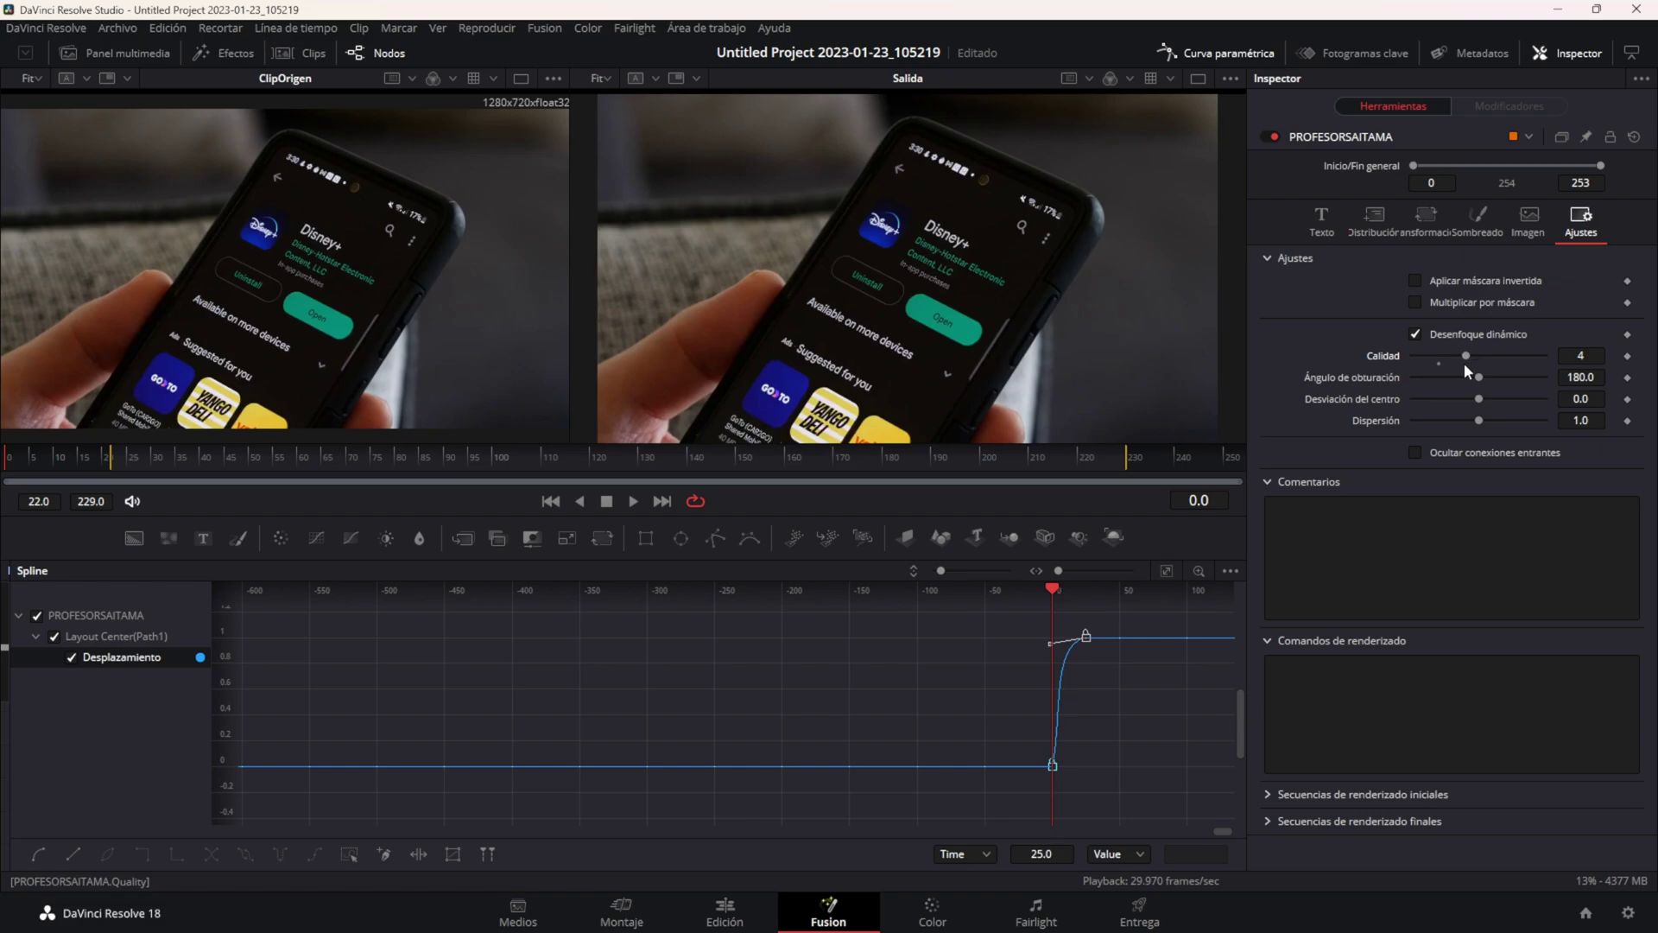
{"action": "key", "text": "F6"}
{"action": "mouse_move", "coordinate": [18, 456]}
{"action": "left_mouse_down"}
{"action": "mouse_move", "coordinate": [76, 458]}
{"action": "mouse_move", "coordinate": [39, 457]}
{"action": "left_mouse_up"}
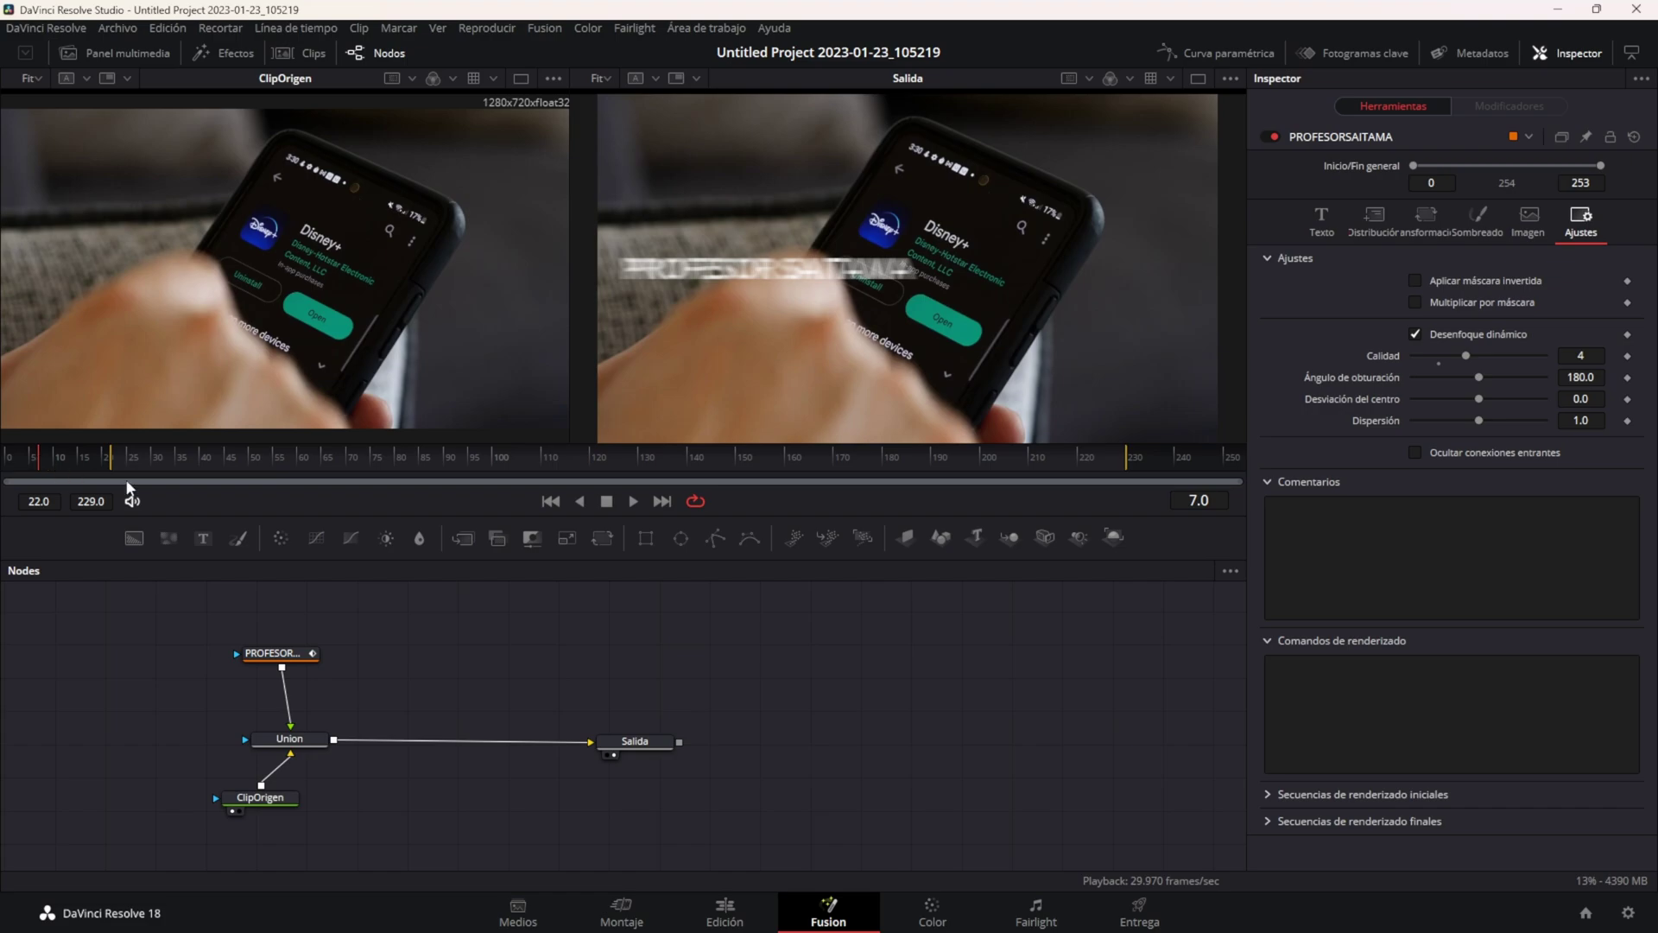
{"action": "left_click", "coordinate": [1415, 334]}
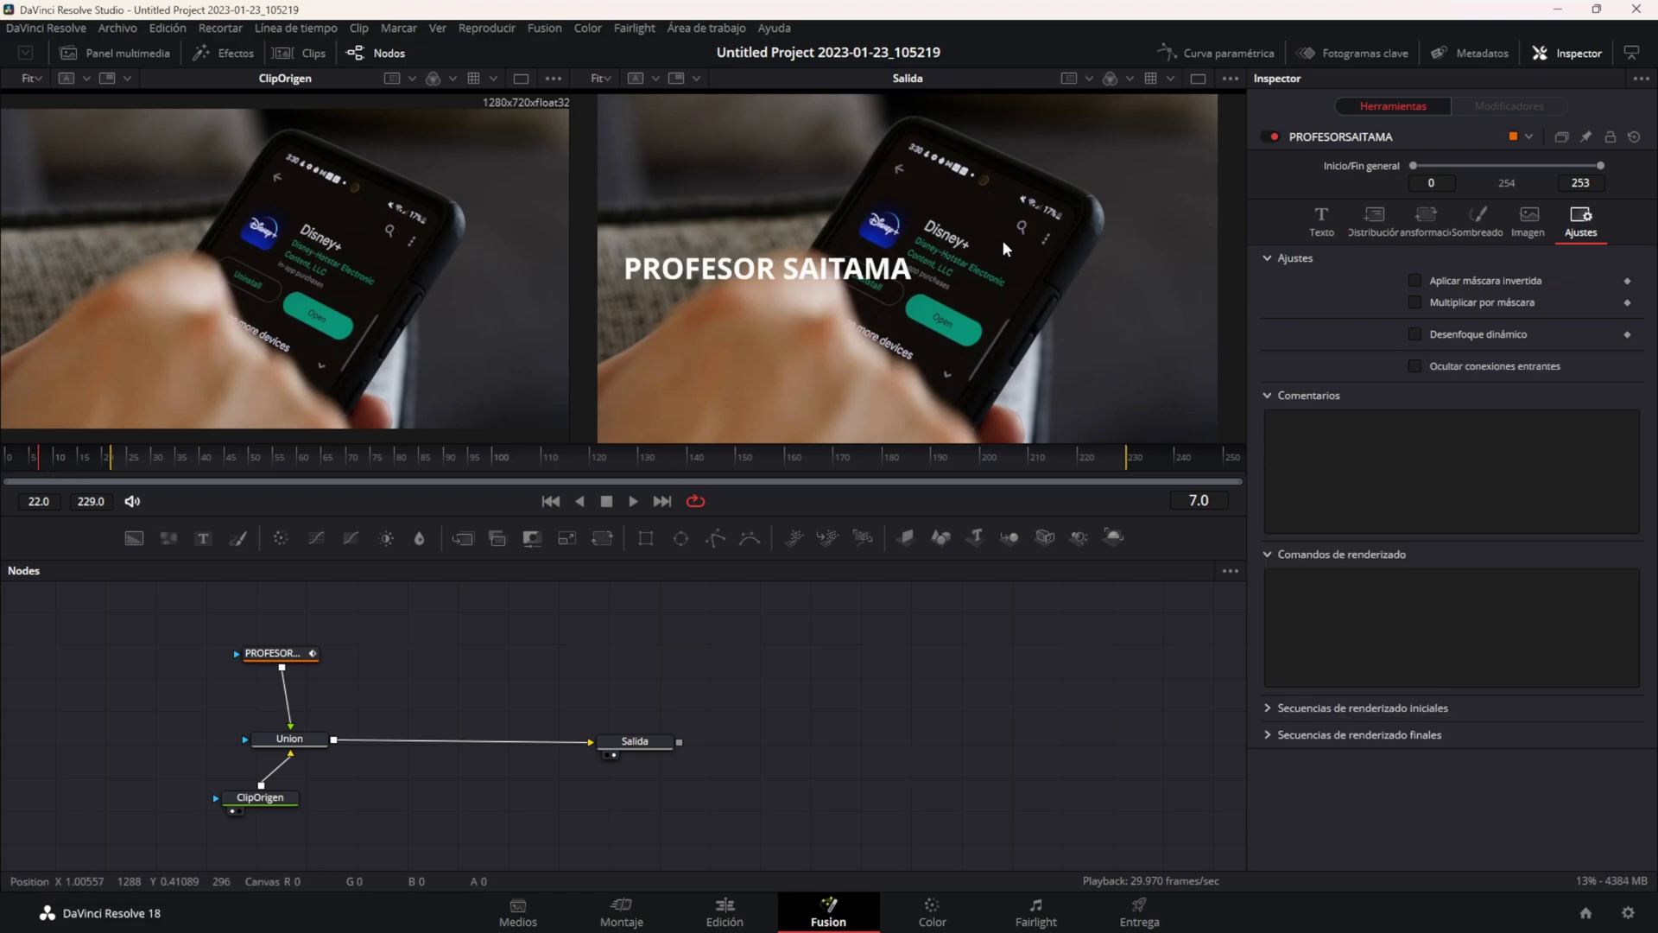
{"action": "left_click", "coordinate": [1416, 331]}
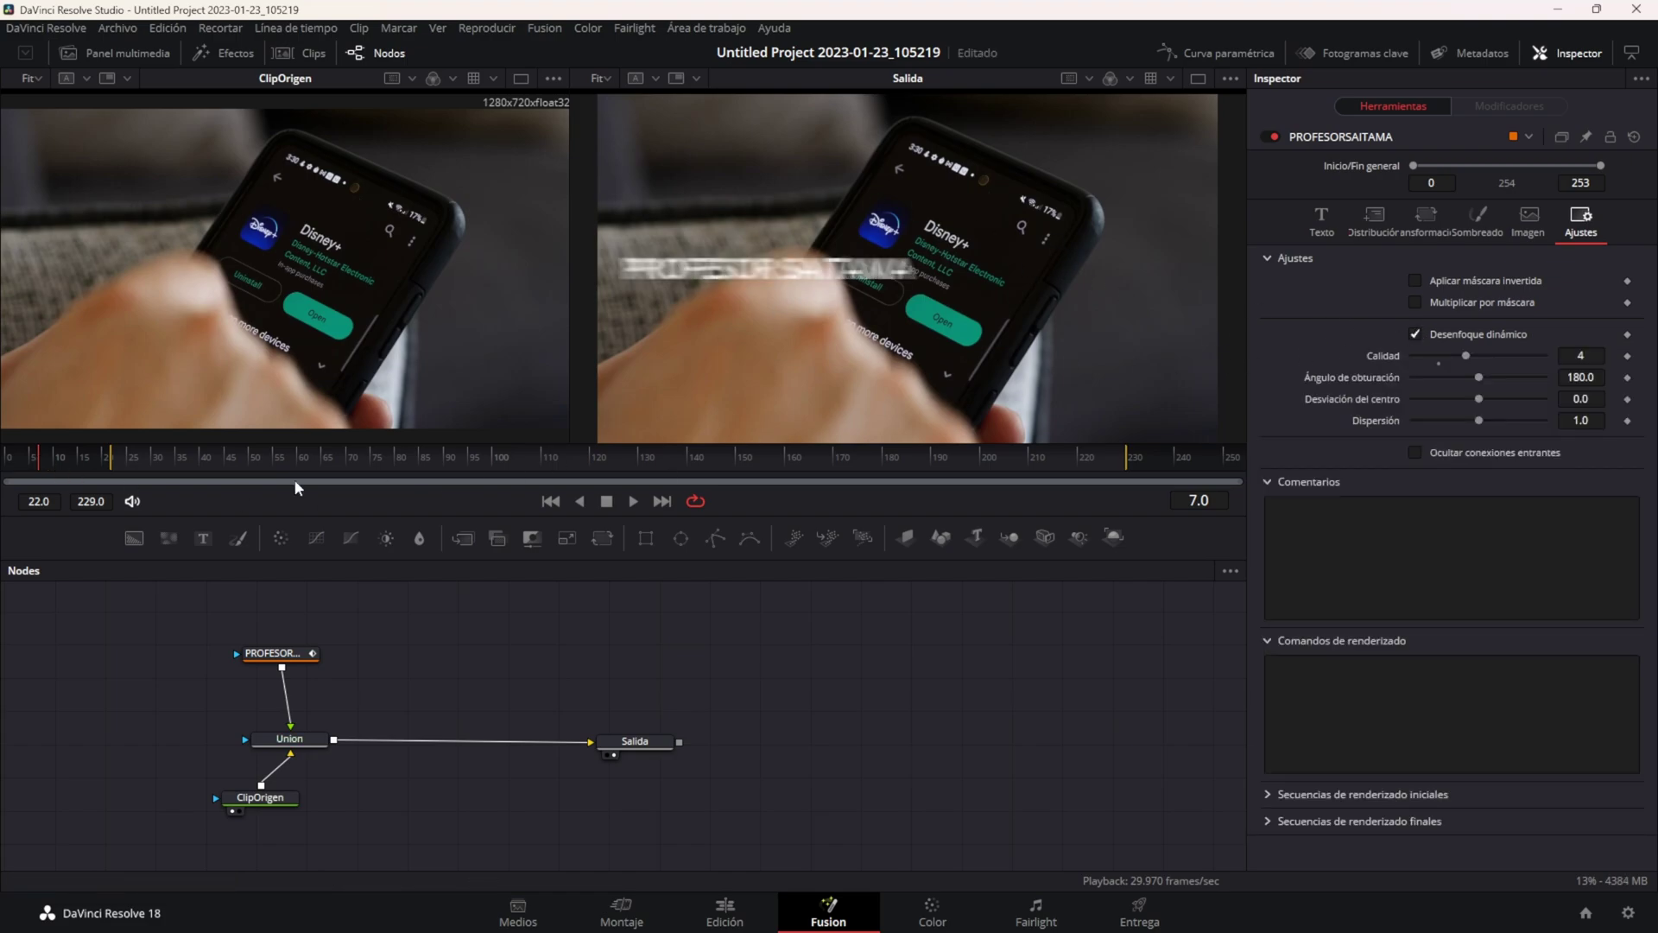
{"action": "left_click_drag", "start_coordinate": [110, 460], "coordinate": [5, 460]}
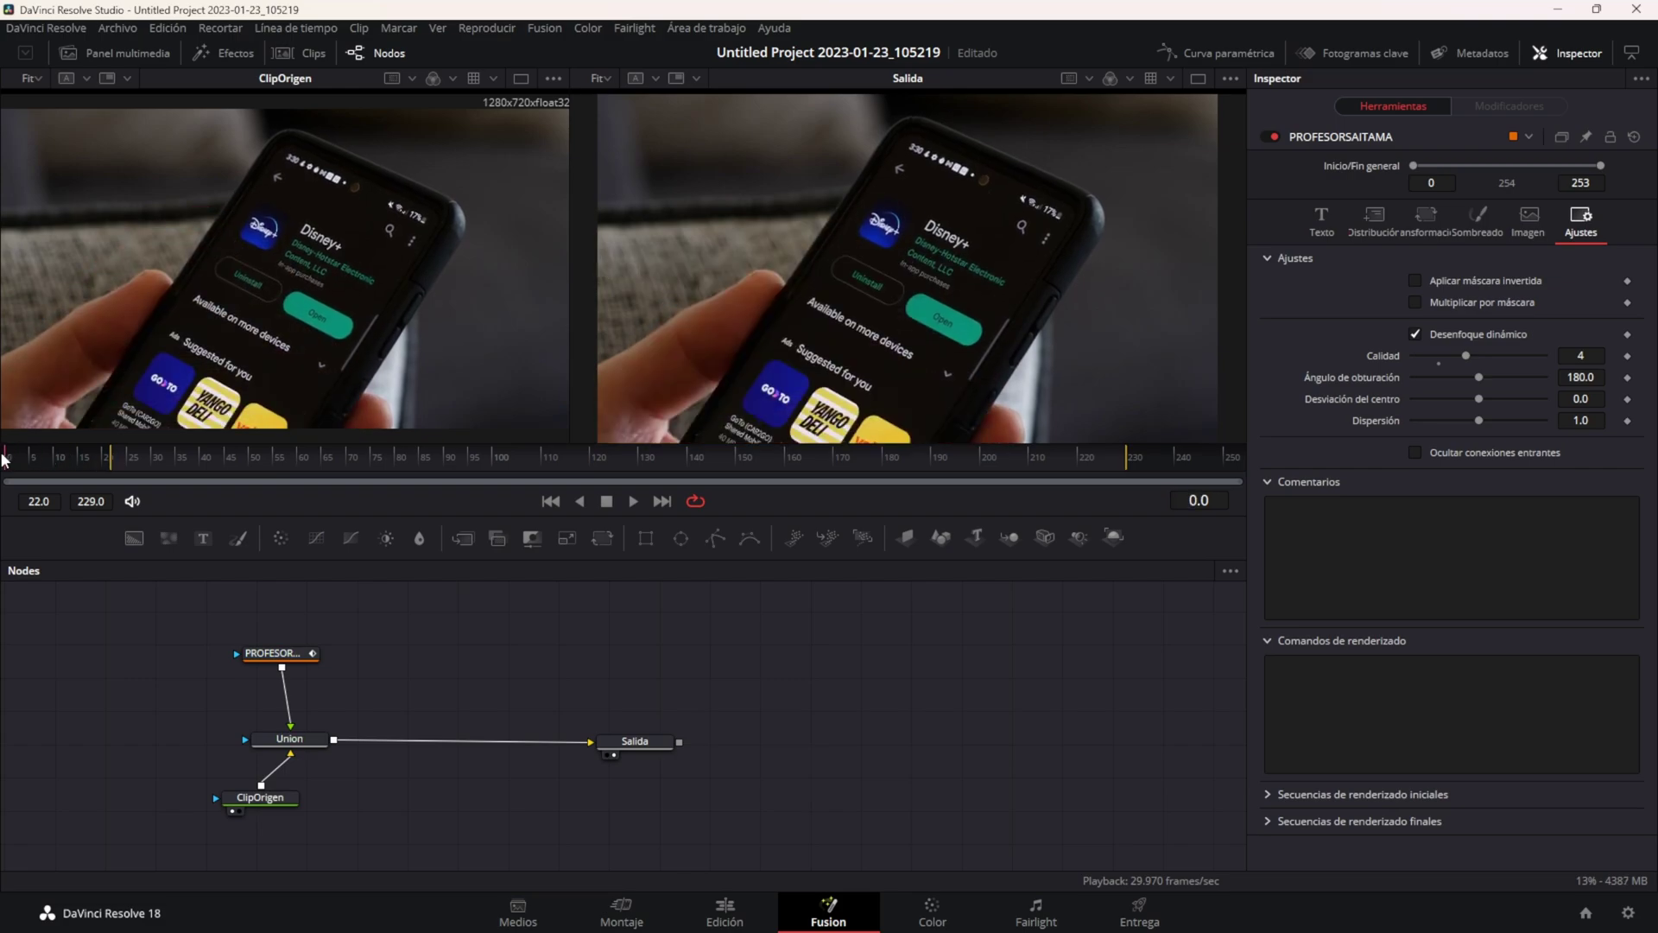
{"action": "left_click", "coordinate": [631, 501]}
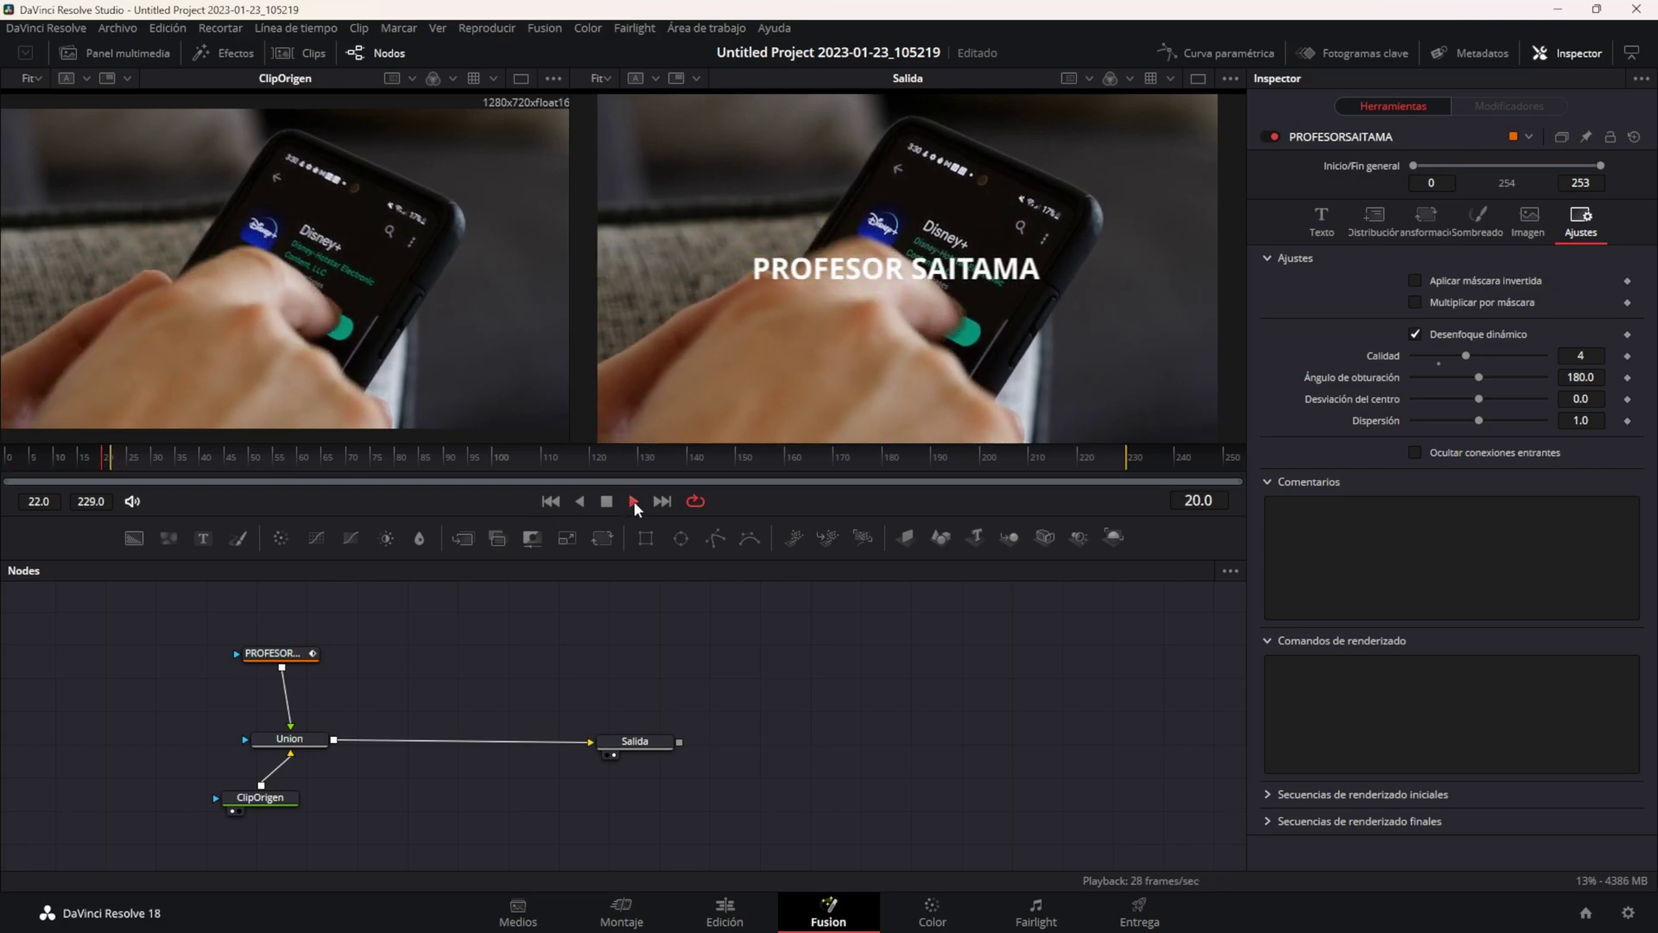
{"action": "left_click", "coordinate": [607, 501]}
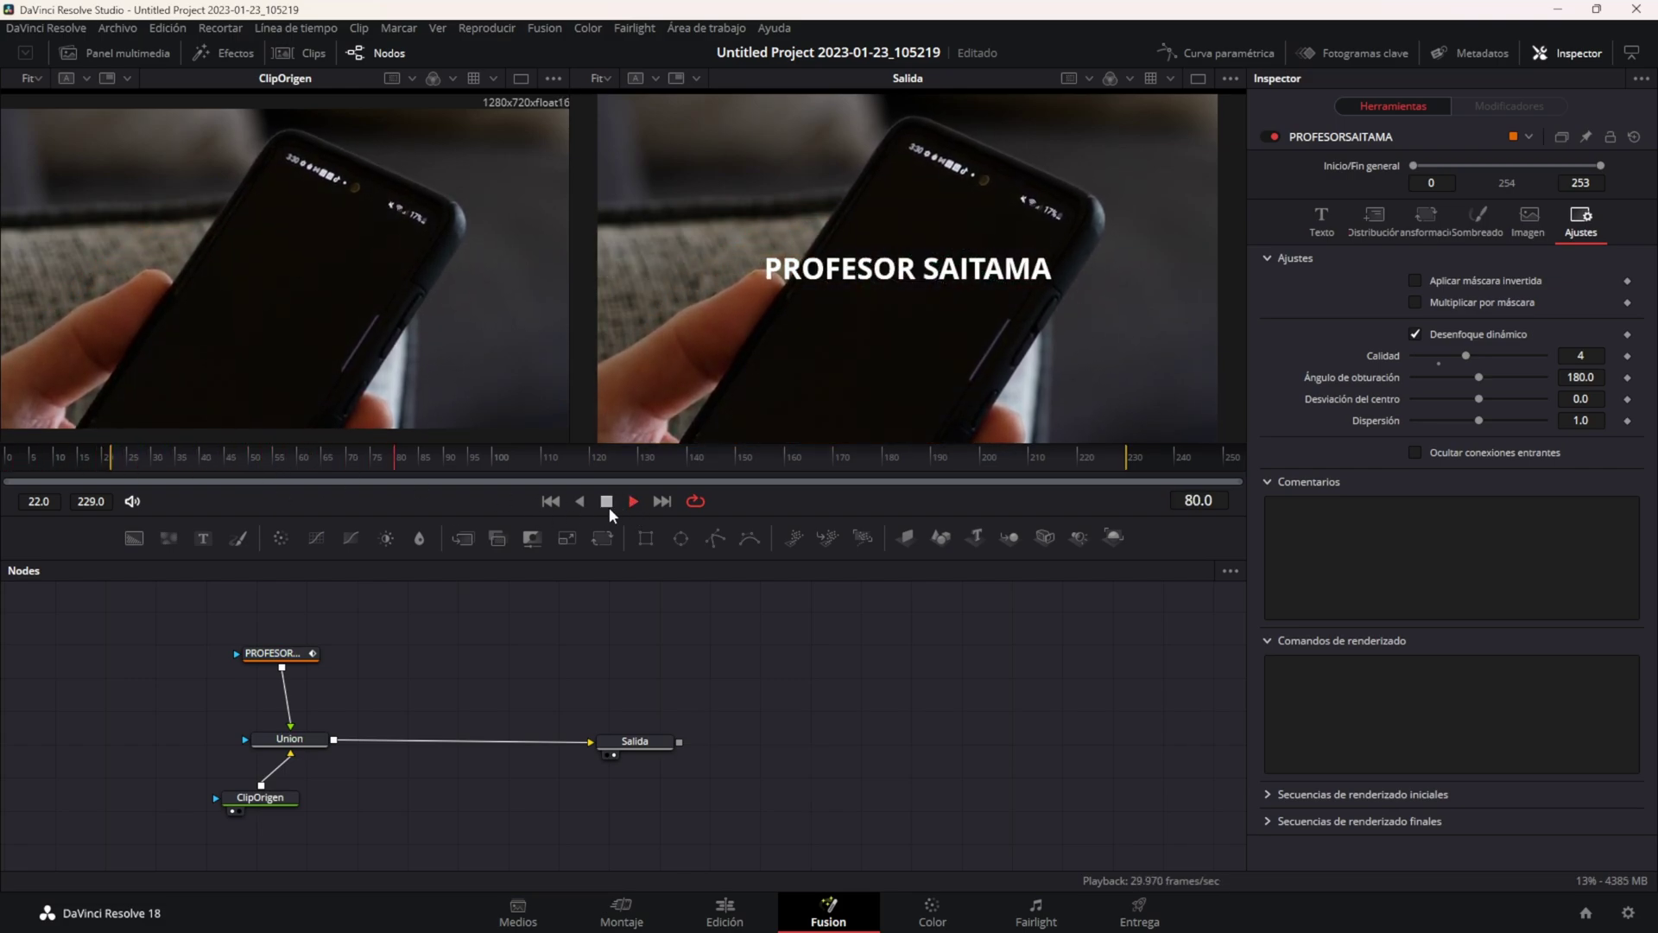
{"action": "left_click_drag", "start_coordinate": [418, 460], "coordinate": [9, 457]}
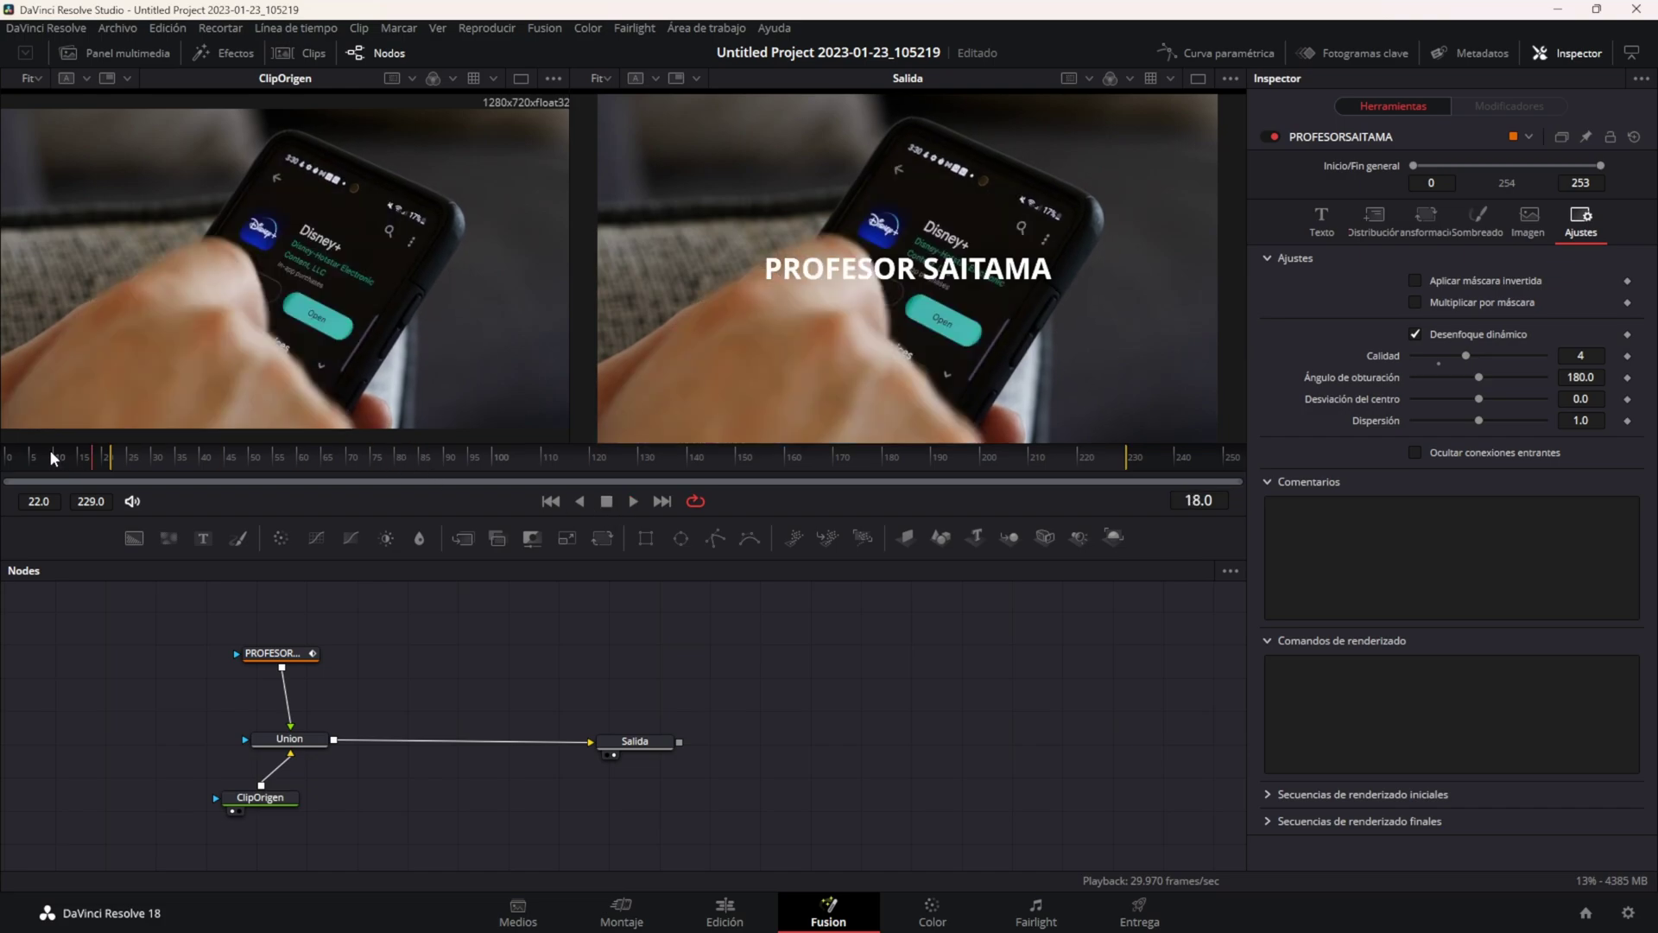
{"action": "left_click", "coordinate": [633, 501]}
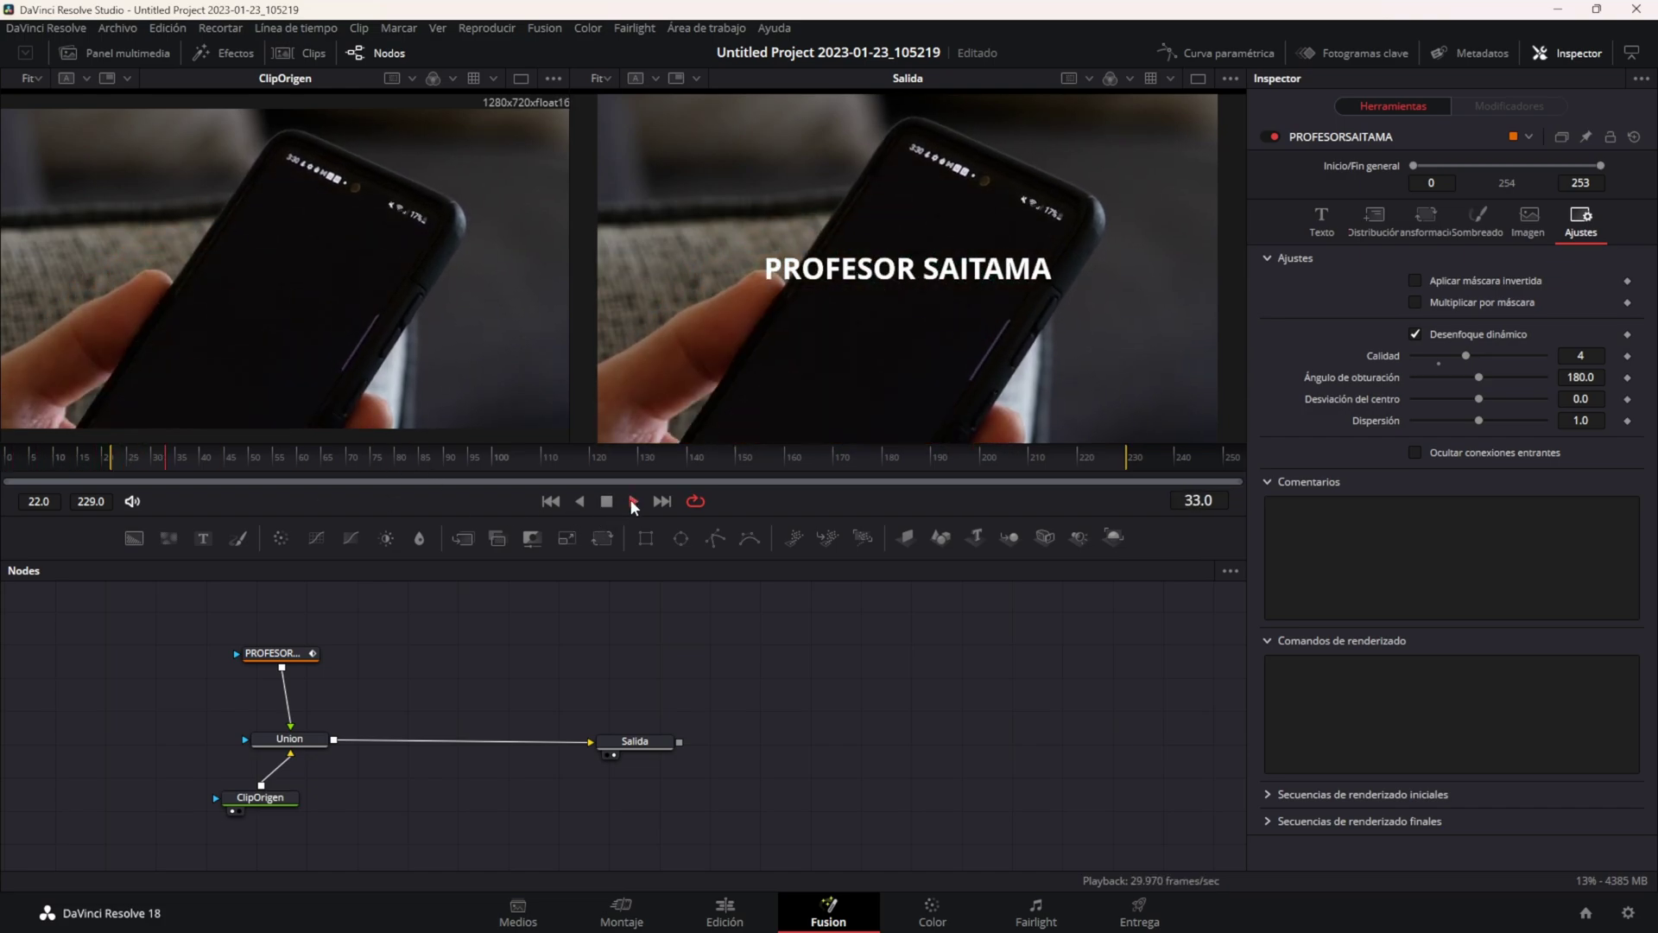
{"action": "left_click", "coordinate": [606, 501]}
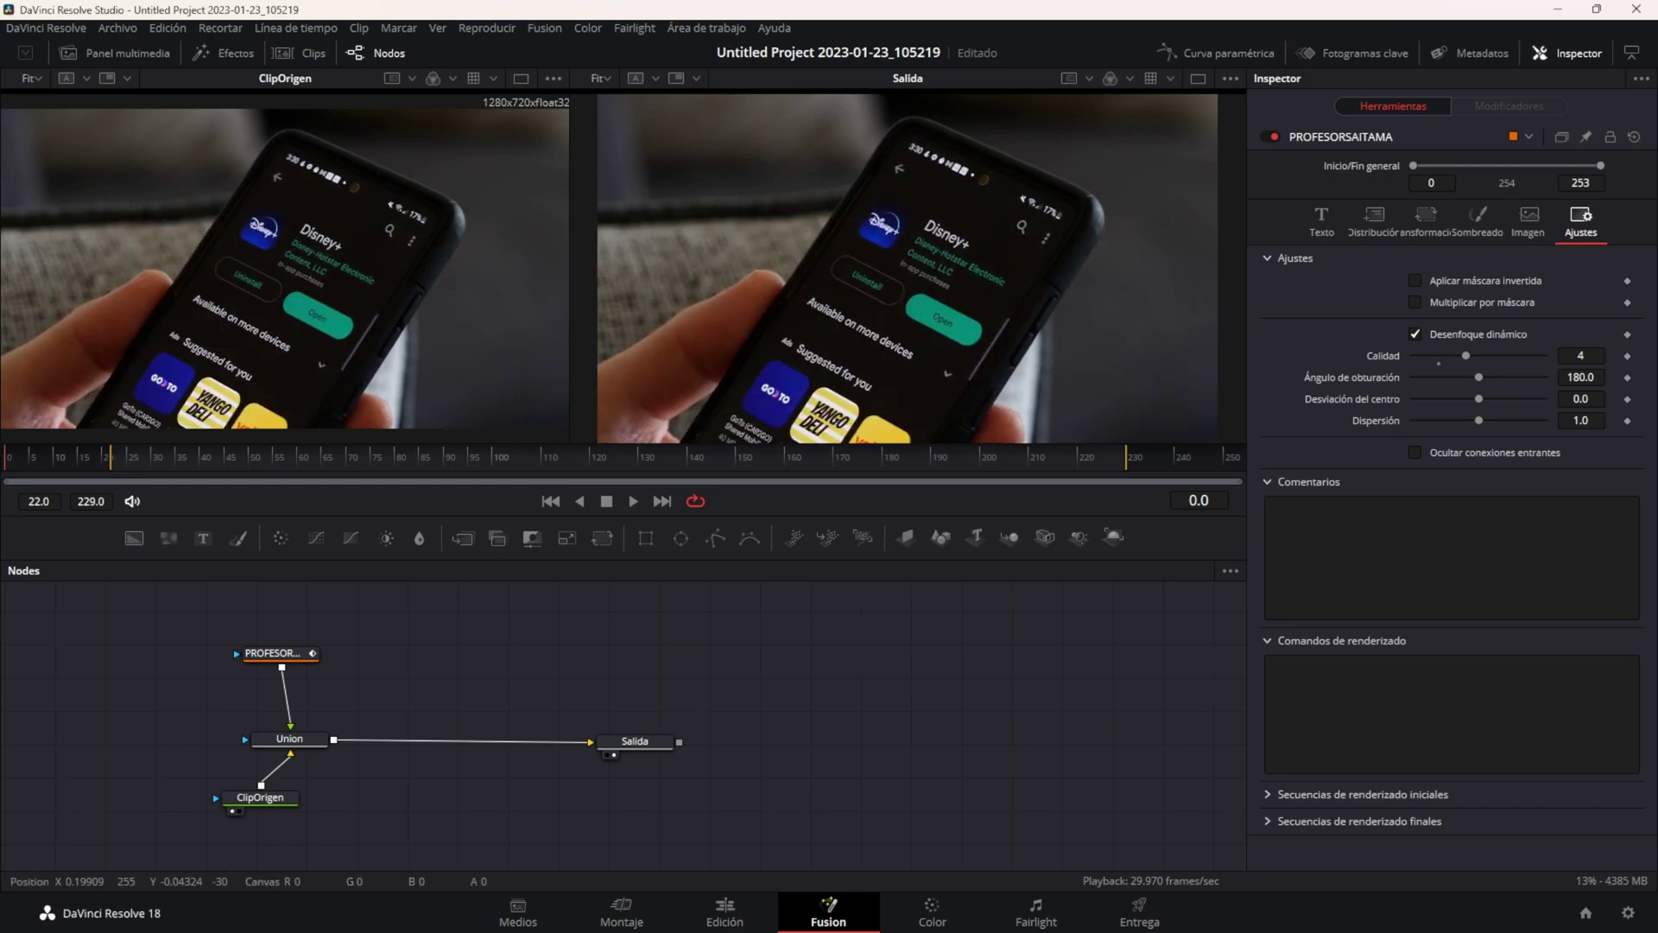
{"action": "left_click", "coordinate": [633, 502]}
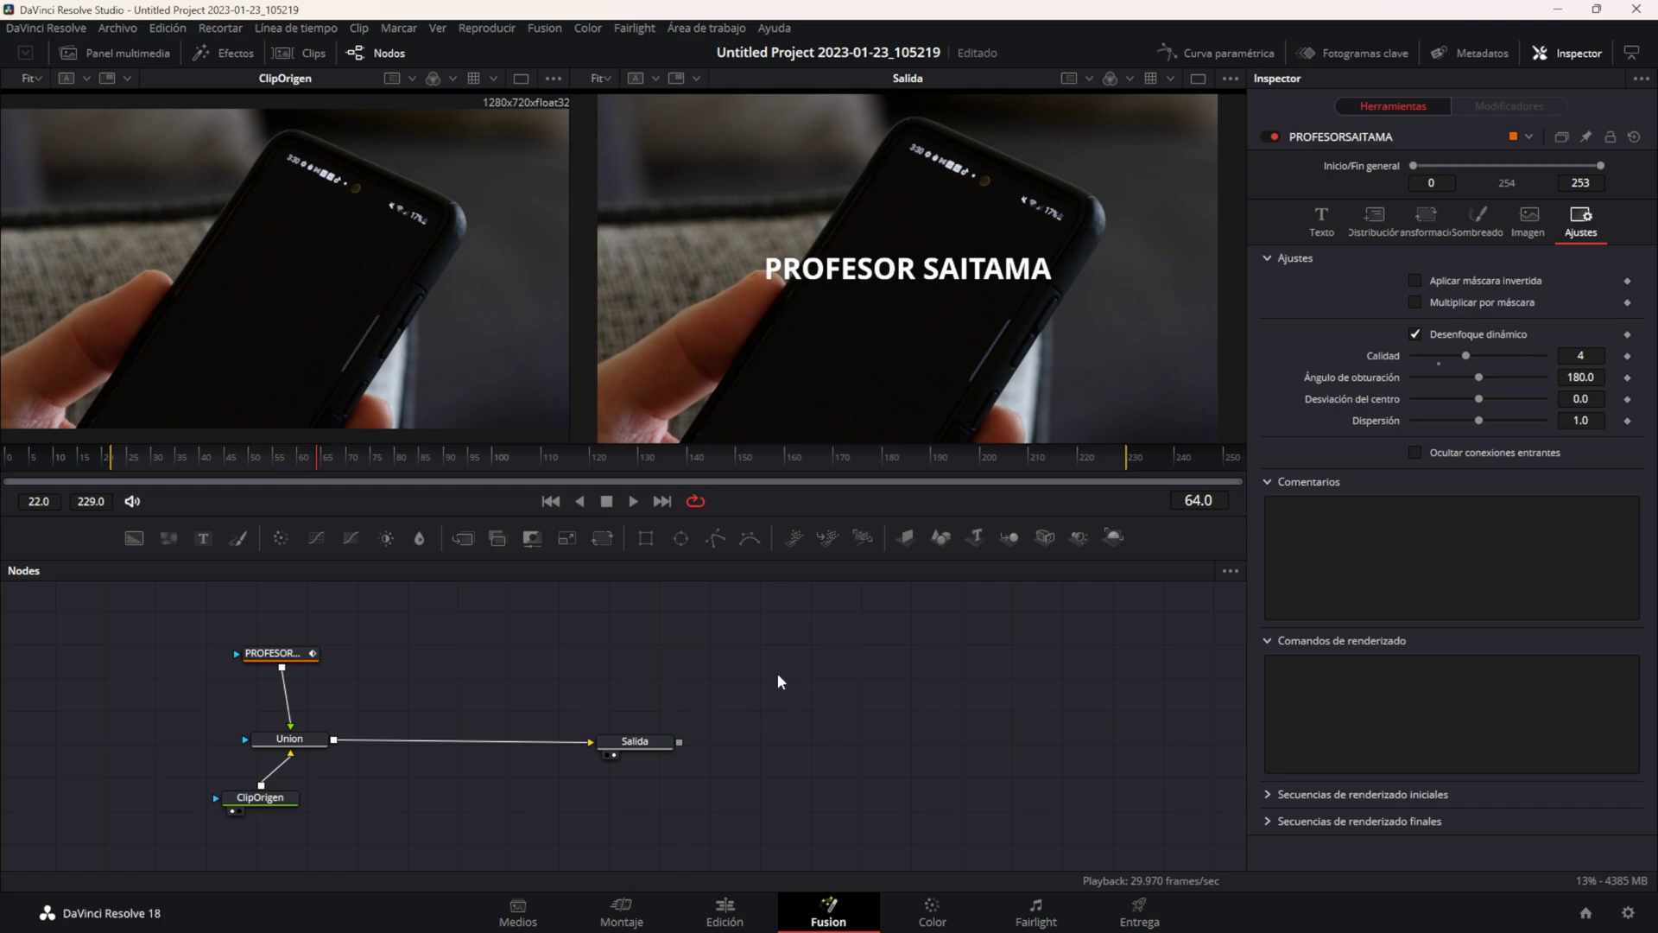
Reposition the Union and PROFESOR nodes, then reopen the Spline editor showing the title's curve
{"action": "left_click_drag", "start_coordinate": [290, 738], "coordinate": [353, 730]}
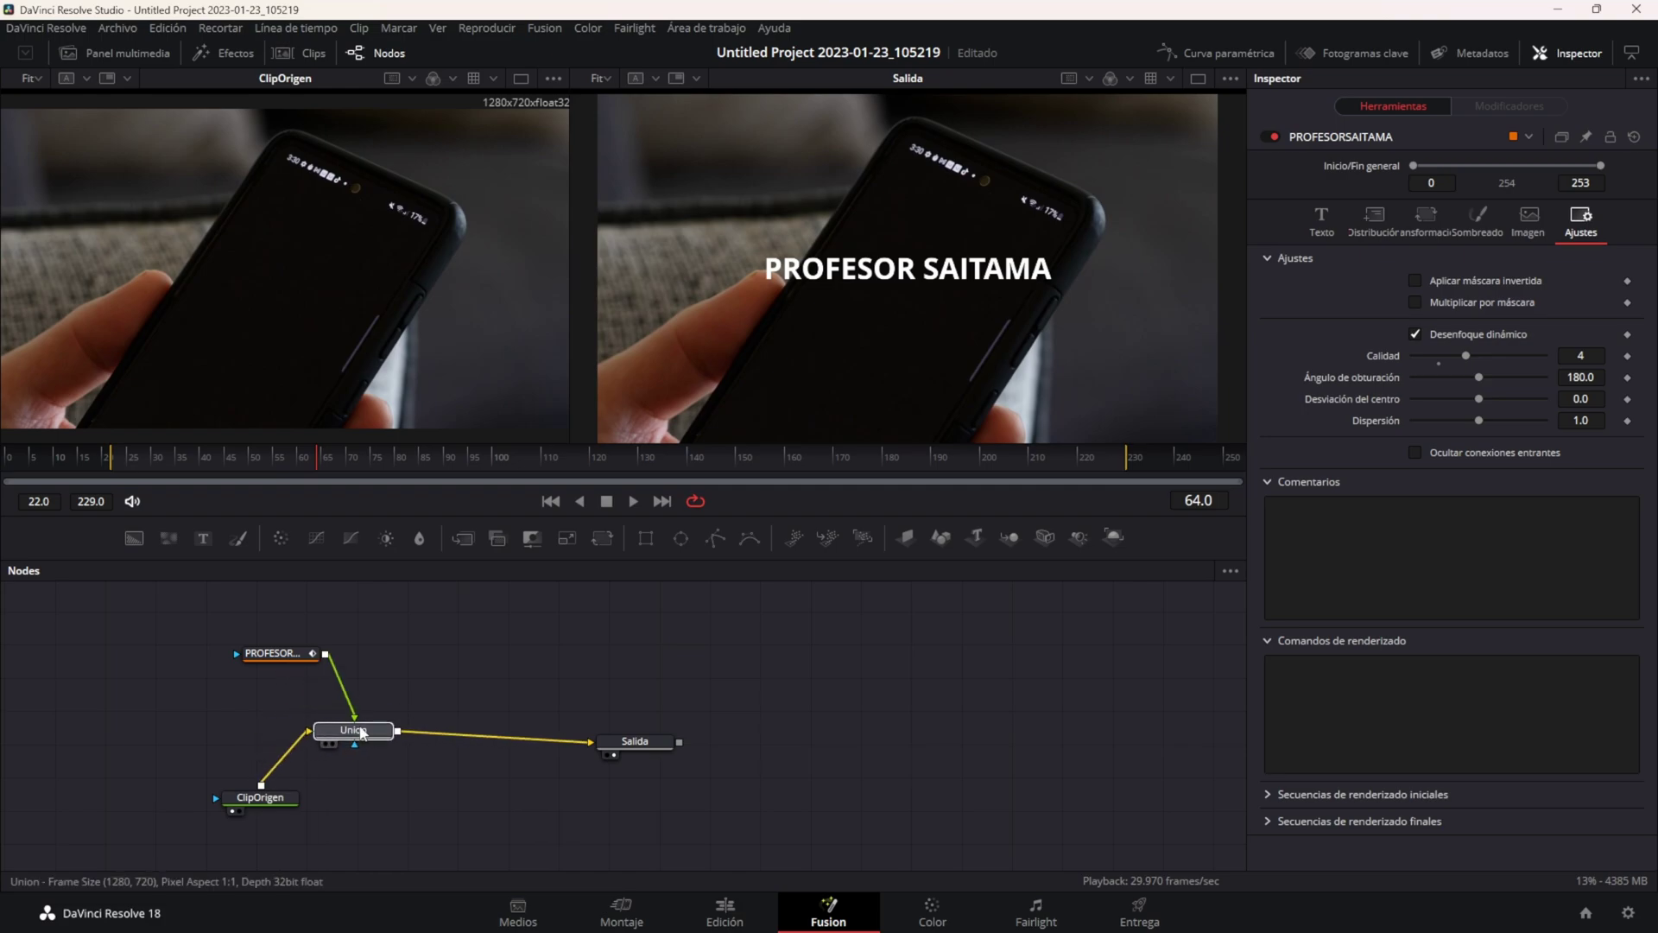
{"action": "left_click_drag", "start_coordinate": [276, 653], "coordinate": [380, 633]}
{"action": "mouse_move", "coordinate": [288, 697]}
{"action": "left_mouse_down"}
{"action": "mouse_move", "coordinate": [417, 762]}
{"action": "mouse_move", "coordinate": [353, 722]}
{"action": "left_mouse_up"}
{"action": "left_click_drag", "start_coordinate": [399, 636], "coordinate": [385, 646]}
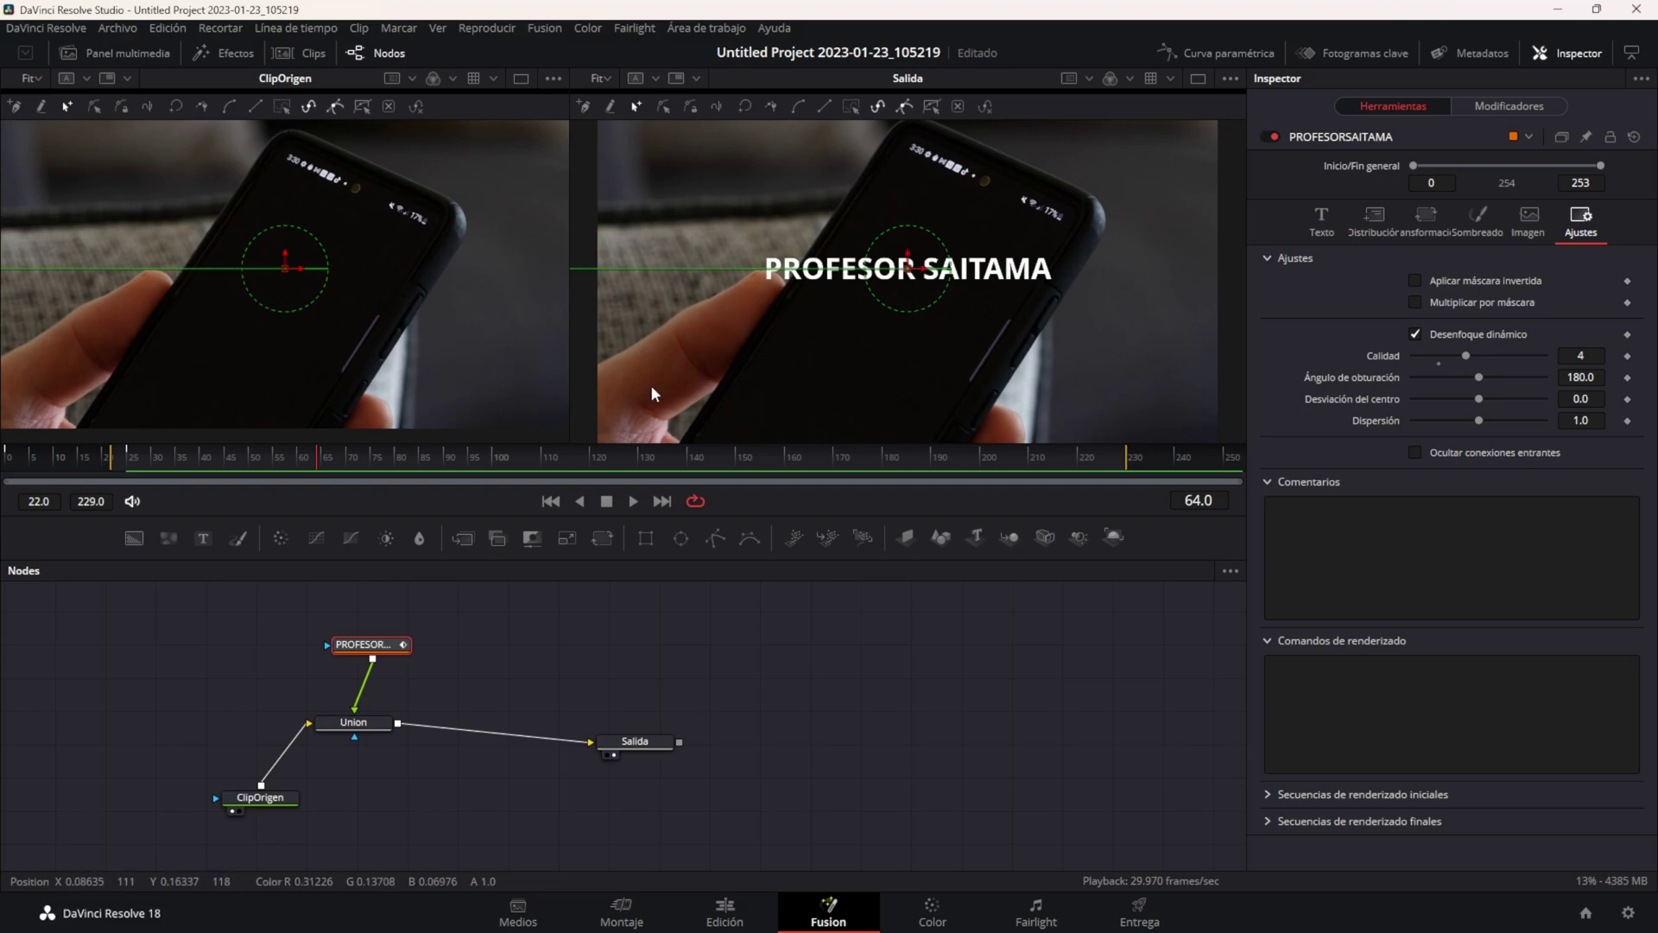
{"action": "left_click", "coordinate": [1209, 53]}
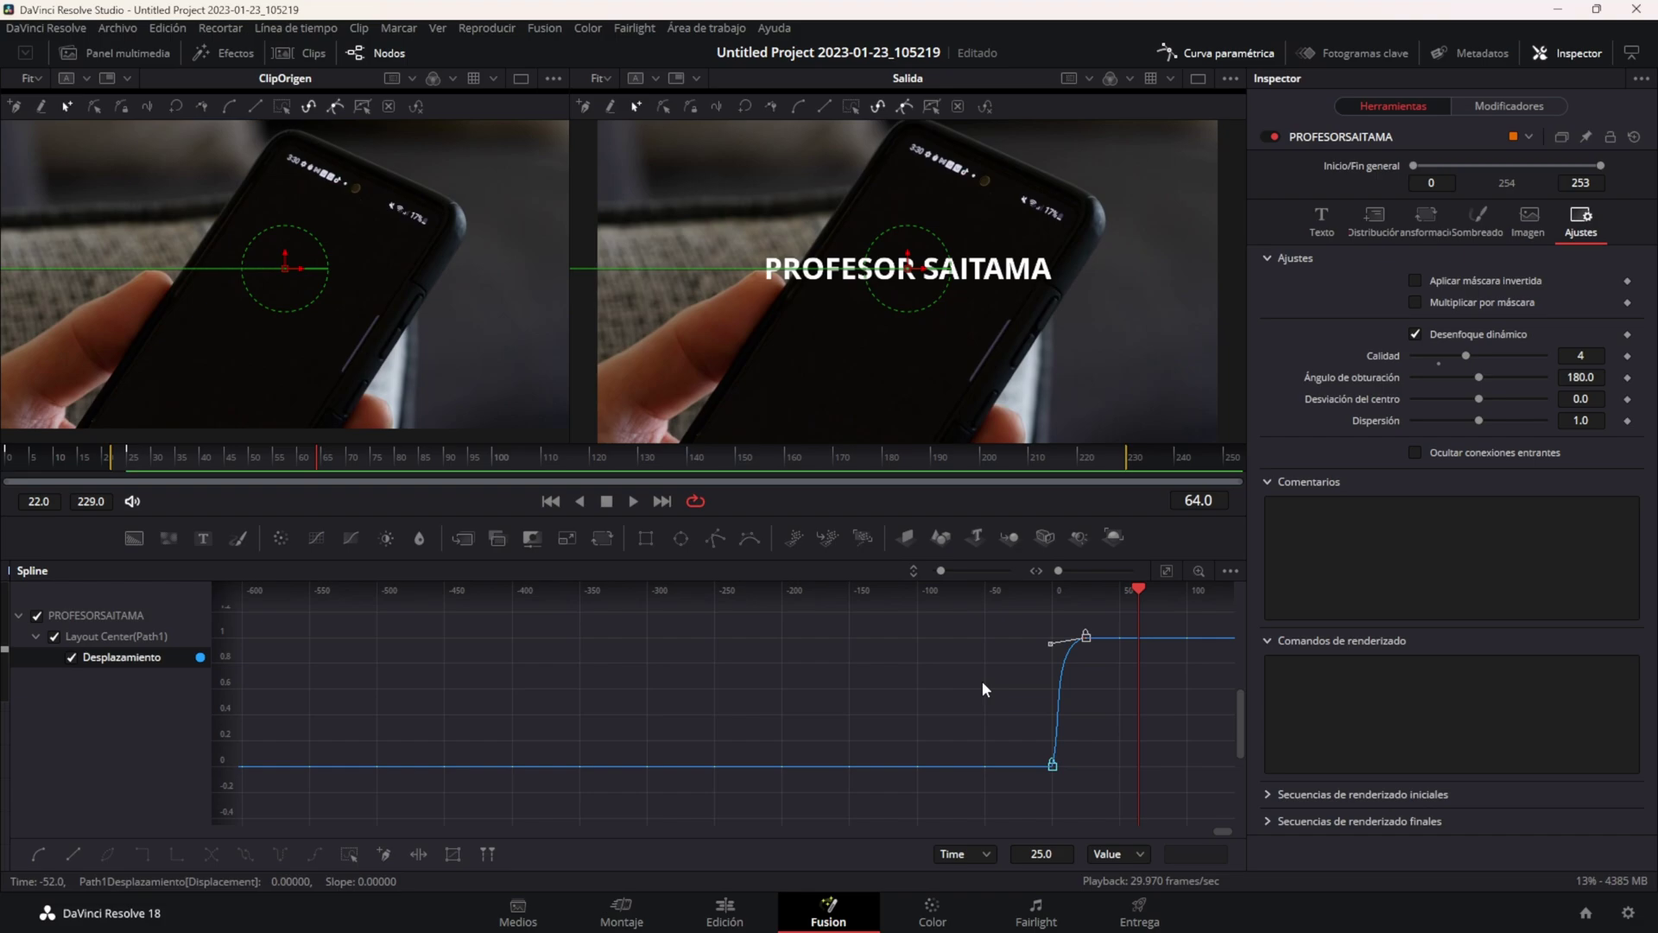
{"action": "left_click_drag", "start_coordinate": [1026, 617], "coordinate": [1112, 701]}
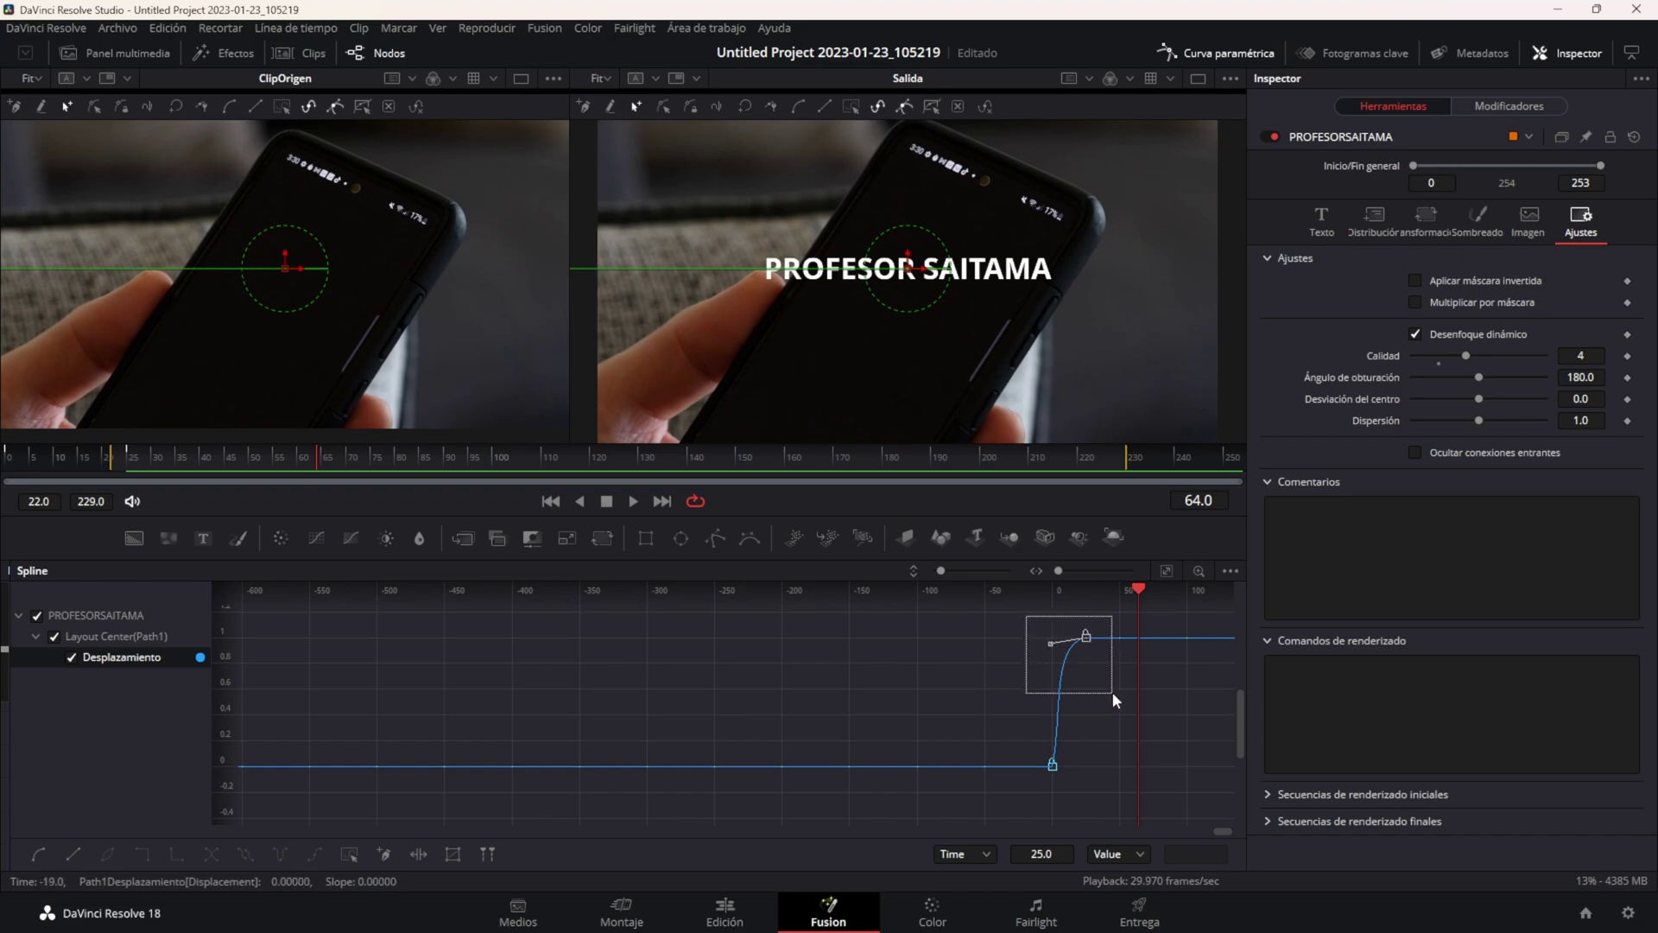